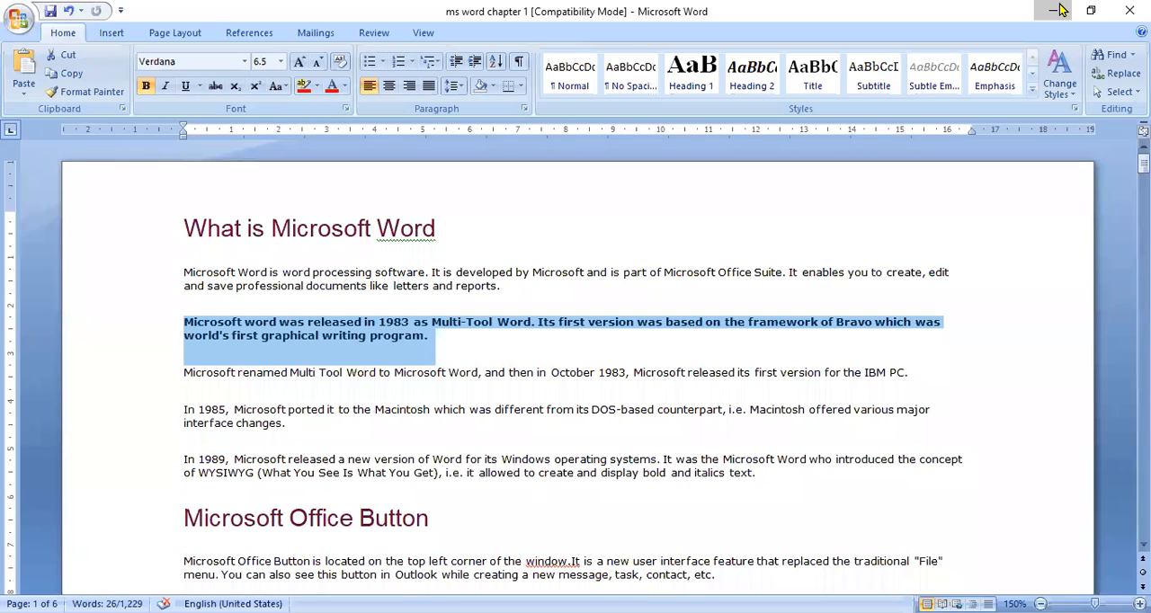
Step: Colour the words "Multi-Tool Word" red in the paragraph about the 1983 release
left_click(472, 333)
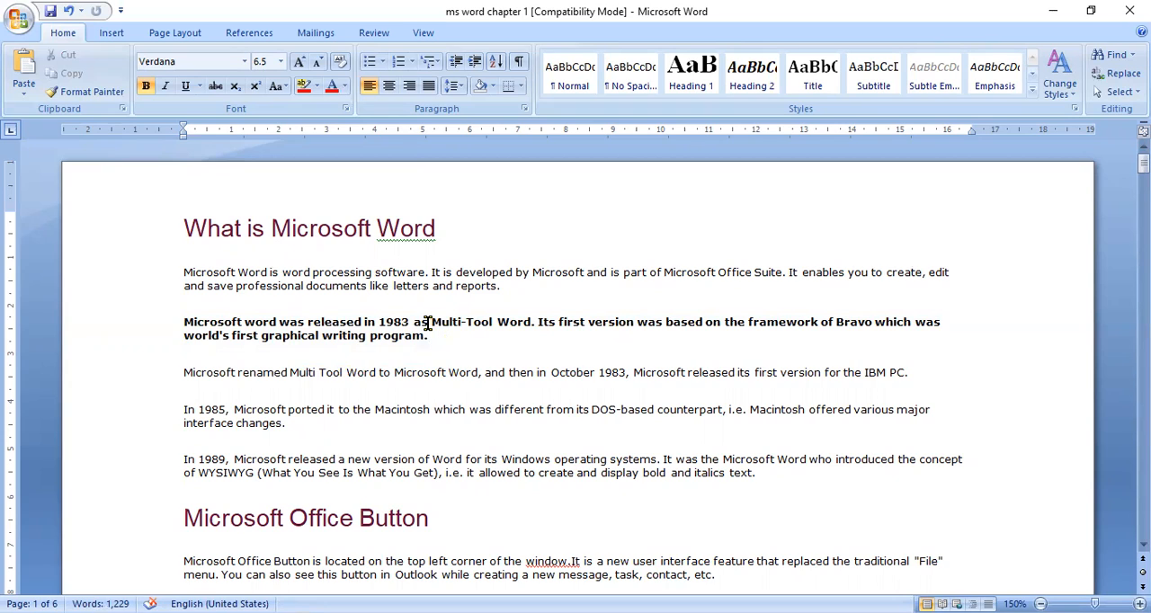
left_click_drag(431, 322, 531, 323)
left_click(334, 87)
left_click(379, 372)
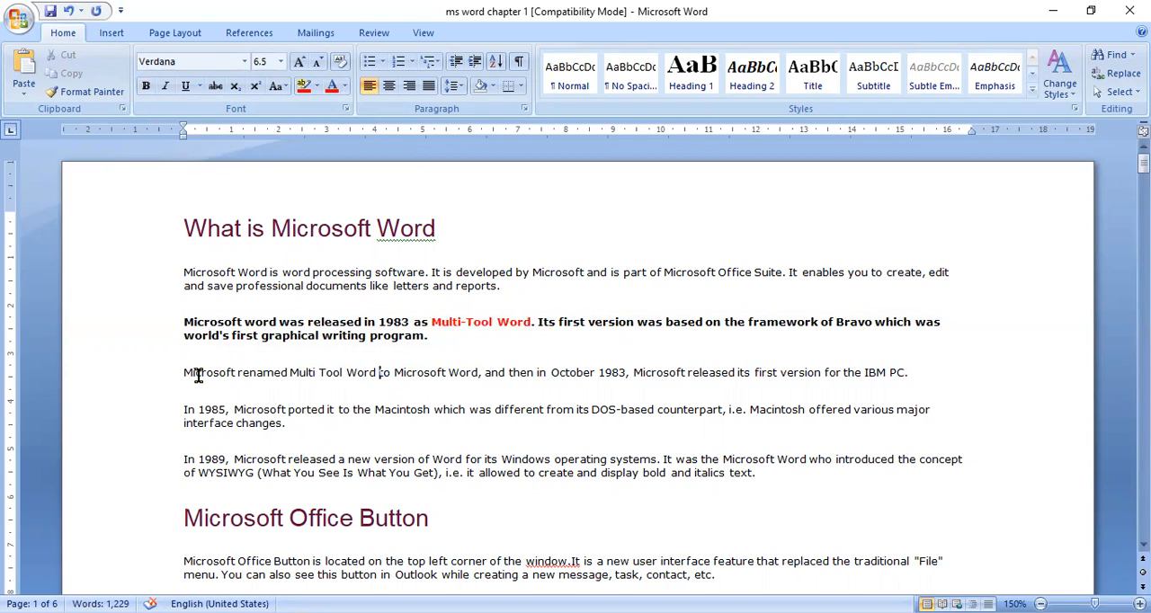
Step: Bold the text from "renamed Multi Tool Word" through "IBM PC." and the phrase "of WYSIWYG (What You See Is What You Get)," in the 1989 paragraph
left_click_drag(182, 377, 913, 373)
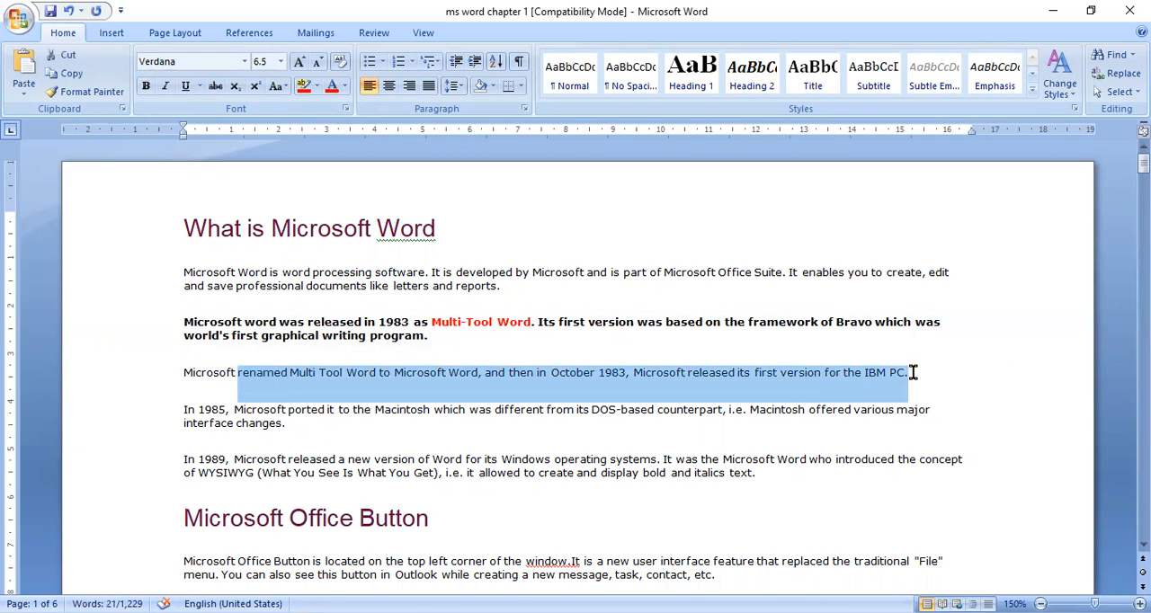
key("ctrl+b")
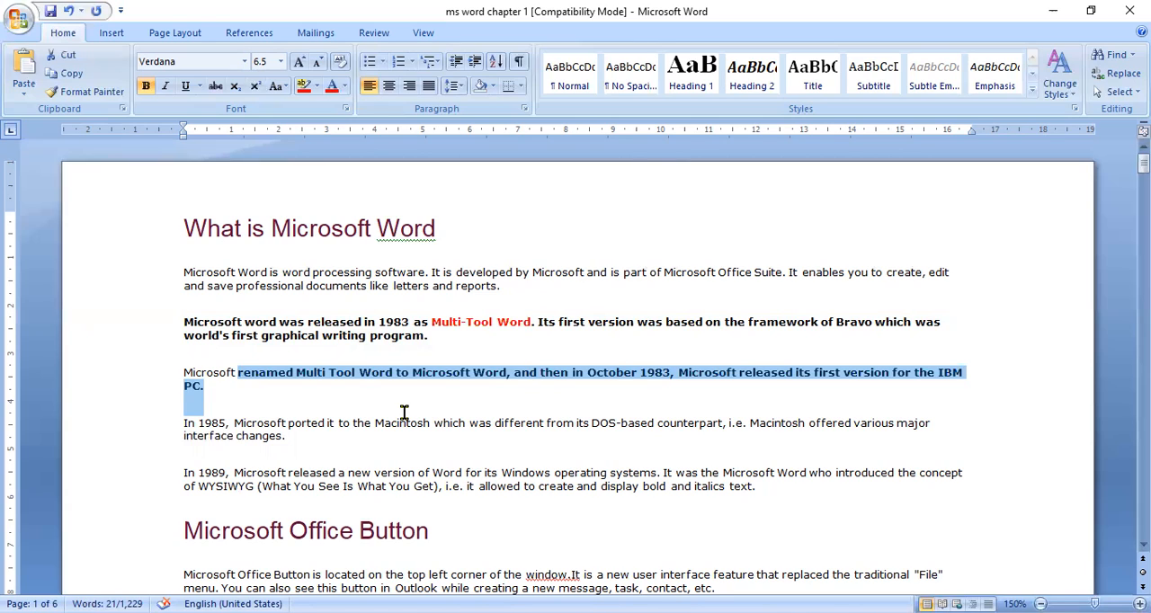
left_click(180, 489)
left_click_drag(179, 489, 440, 492)
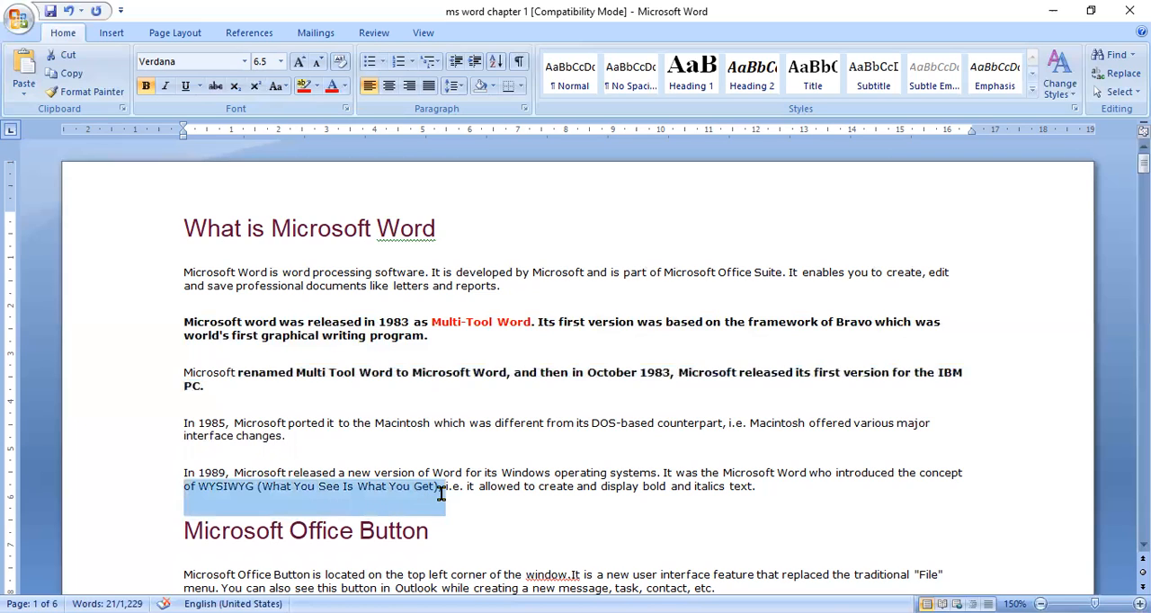
key("ctrl+b")
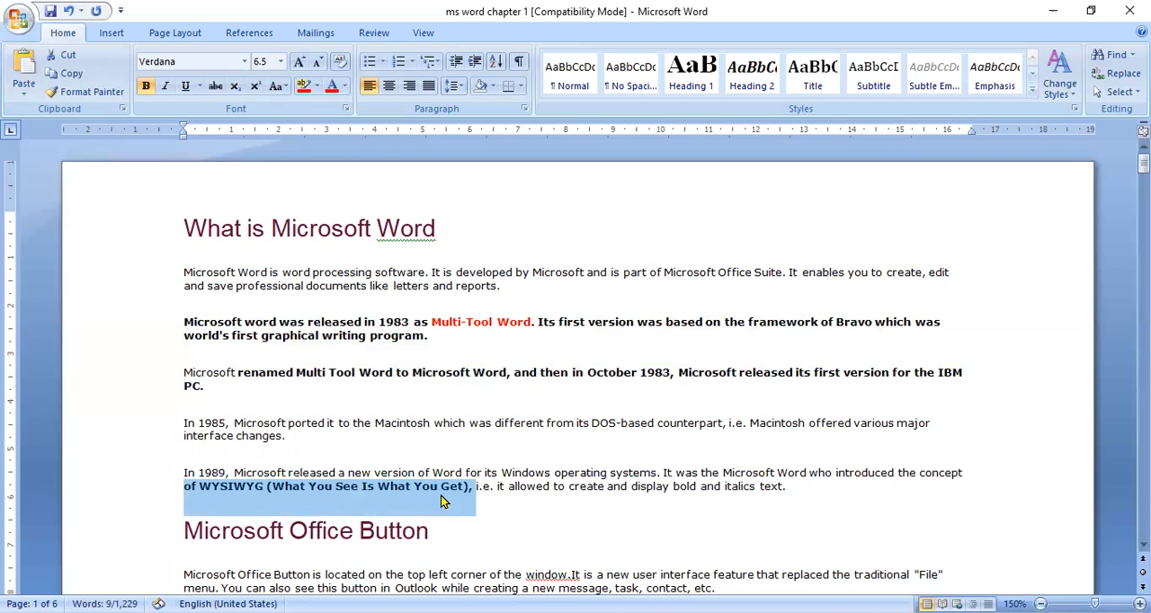
left_click(282, 505)
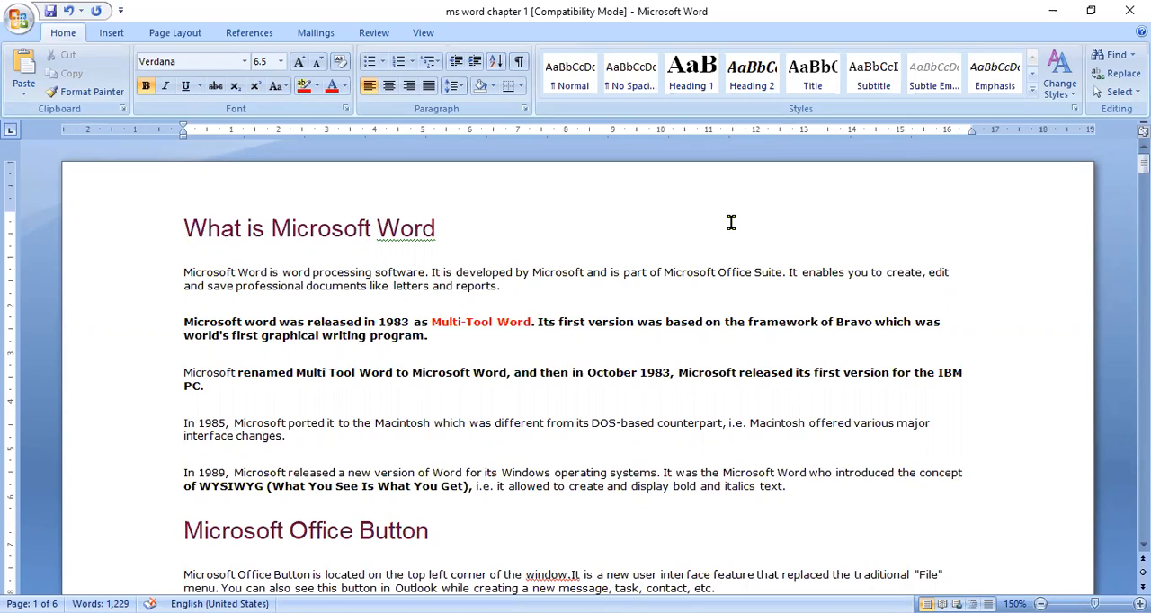
Step: Select the phrase "WYSIWYG (What You See Is What You Get)," in the 1989 paragraph, and release the selection
left_click(351, 459)
key("Down")
key("Down")
key("Down")
key("Up")
key("Left")
key("Left")
key("Left")
key("Left")
key("Left")
key("Left")
key("Left")
key("Left")
key("Left")
key("shift+Down")
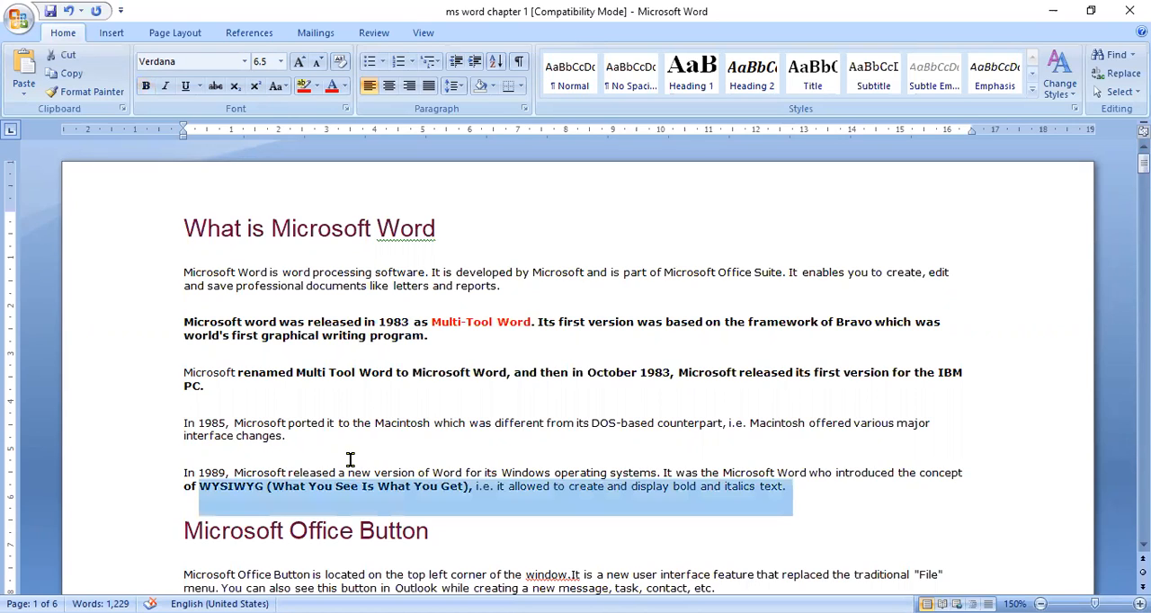
key("shift+Left")
key("shift+Left")
key("shift+Left")
key("shift+Left")
key("shift+Left")
key("shift+Left")
key("shift+Left")
key("shift+Left")
key("shift+Left")
key("shift+Left")
key("shift+Left")
key("shift+Left")
key("shift+Left")
key("shift+Left")
key("shift+Left")
key("shift+Left")
key("shift+Left")
key("shift+Left")
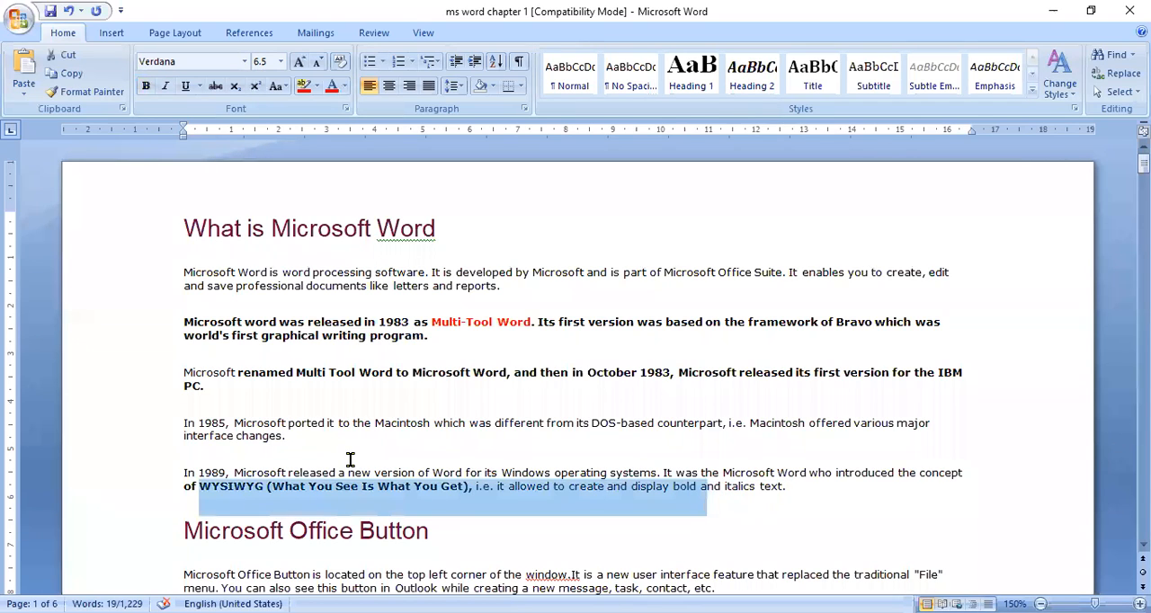
key("shift+Left")
key("shift+Left")
key("shift+Left")
key("shift+Left")
key("shift+Left")
key("shift+Left")
key("shift+Left")
key("shift+Left")
key("shift+Left")
key("shift+Left")
key("shift+Left")
key("shift+Left")
key("shift+Left")
key("shift+Left")
key("shift+Left")
key("shift+Left")
key("shift+Left")
key("shift+Left")
key("shift+Left")
key("shift+Left")
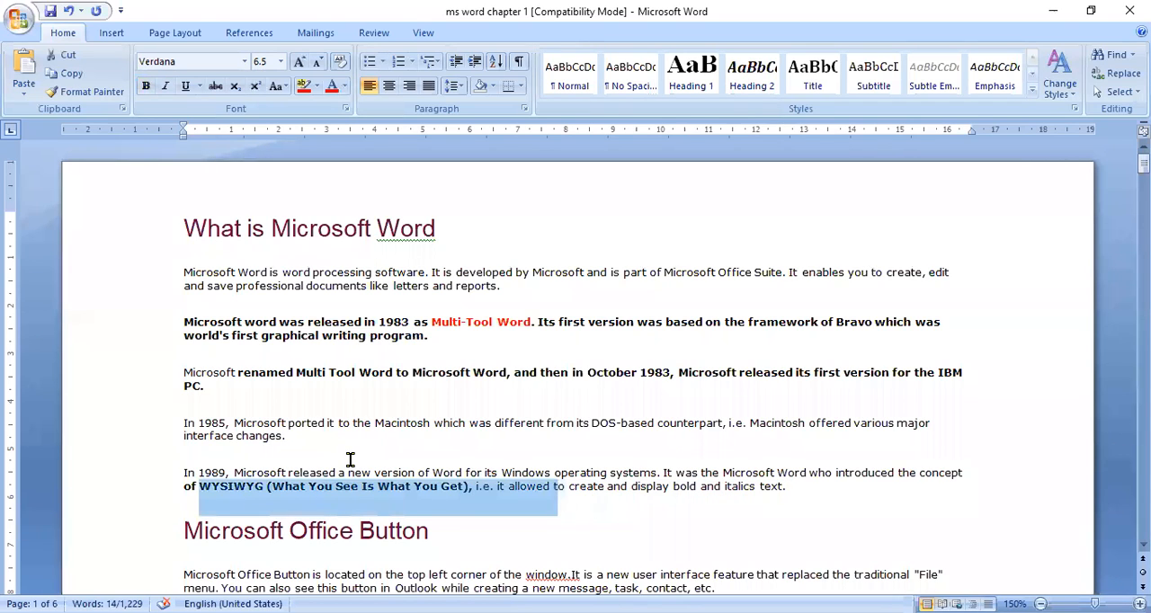
key("shift+Left")
key("shift+Left")
key("shift+Left")
key("shift+Left")
key("shift+Left")
key("shift+Left")
key("shift+Left")
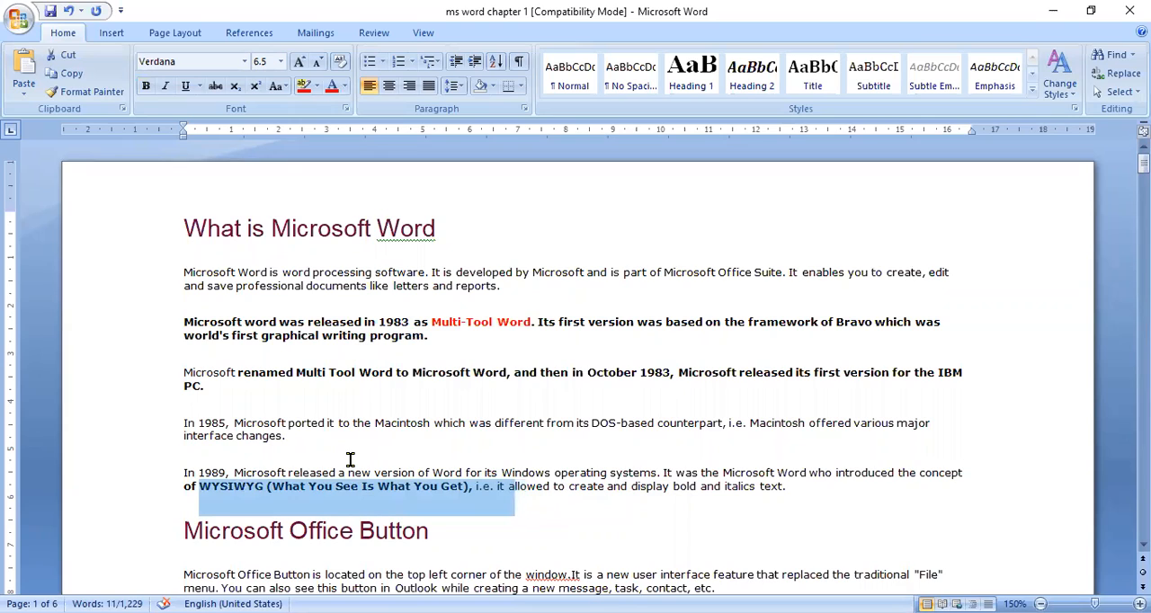
key("shift+Left")
key("shift+Left")
key("shift+Left")
key("shift+Left")
key("shift+Left")
key("shift+Left")
key("shift+Left")
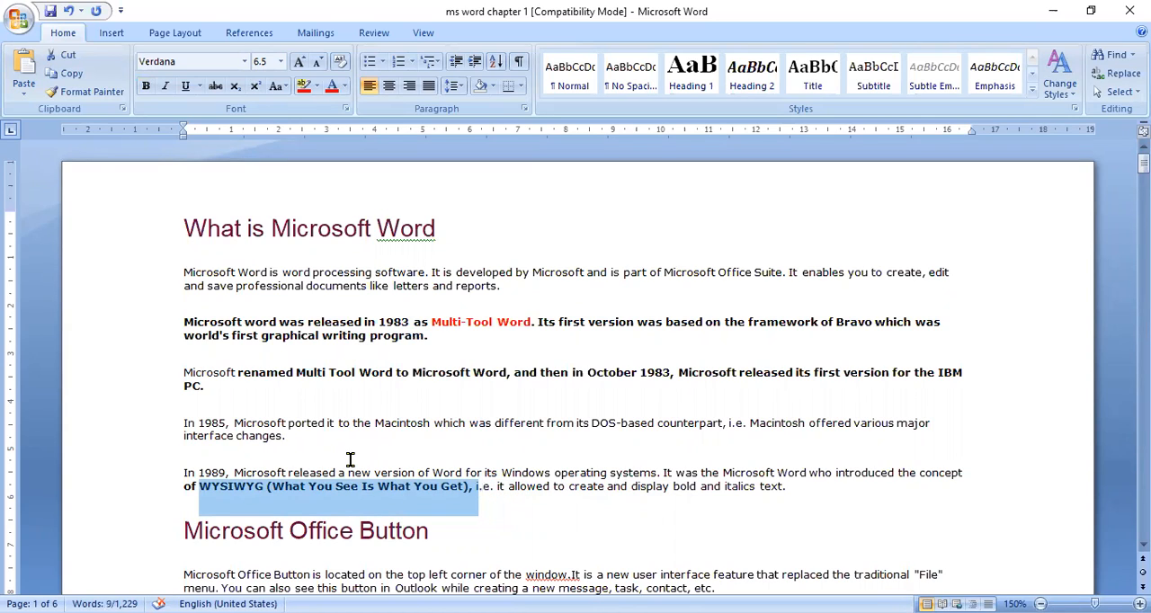
key("Down")
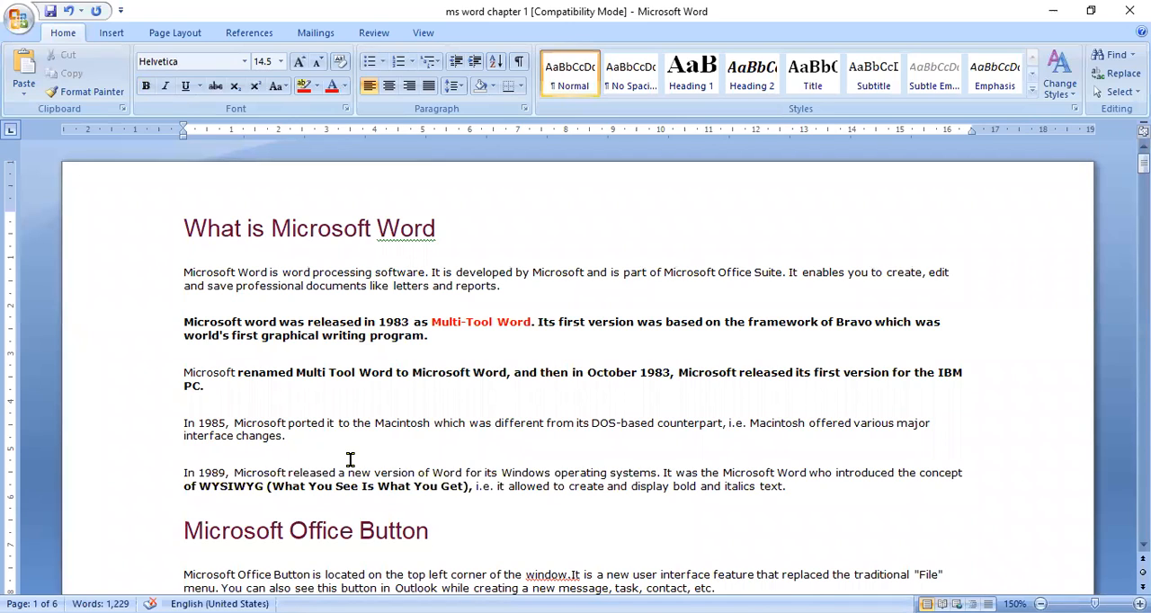
key("Home")
Step: Bold the paragraph starting "When you click the button it offers a list of commands" in the Microsoft Office Button section
left_click(236, 515)
scroll(235, 514, "down", 7)
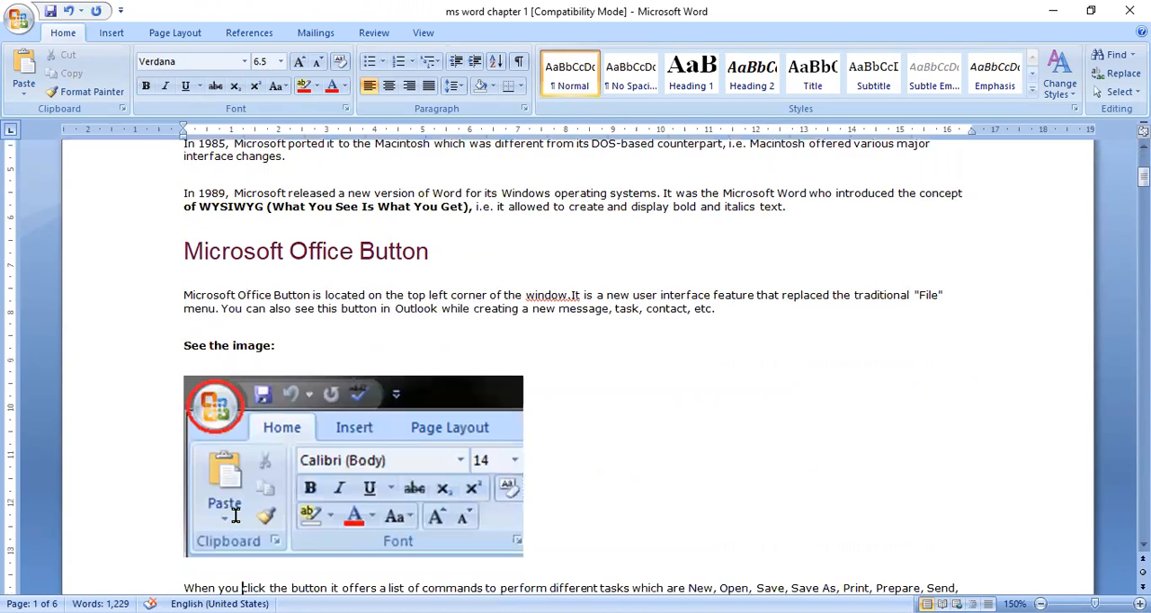
key("Up")
key("Up")
key("Up")
key("Up")
key("Up")
key("Up")
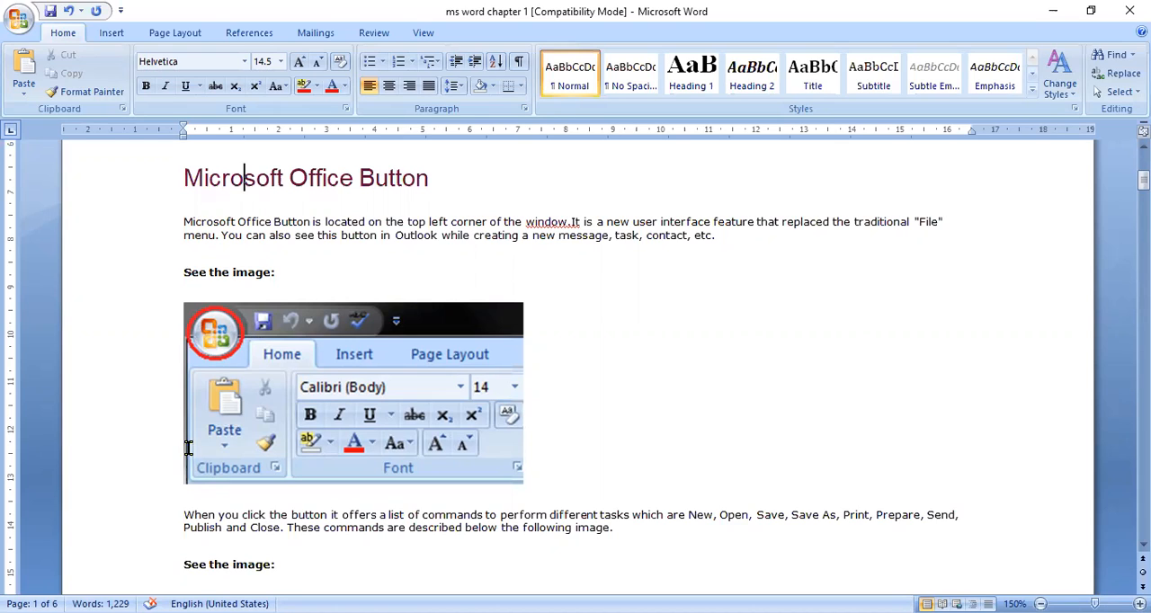
left_click(178, 510)
double_click(178, 518)
key("ctrl+b")
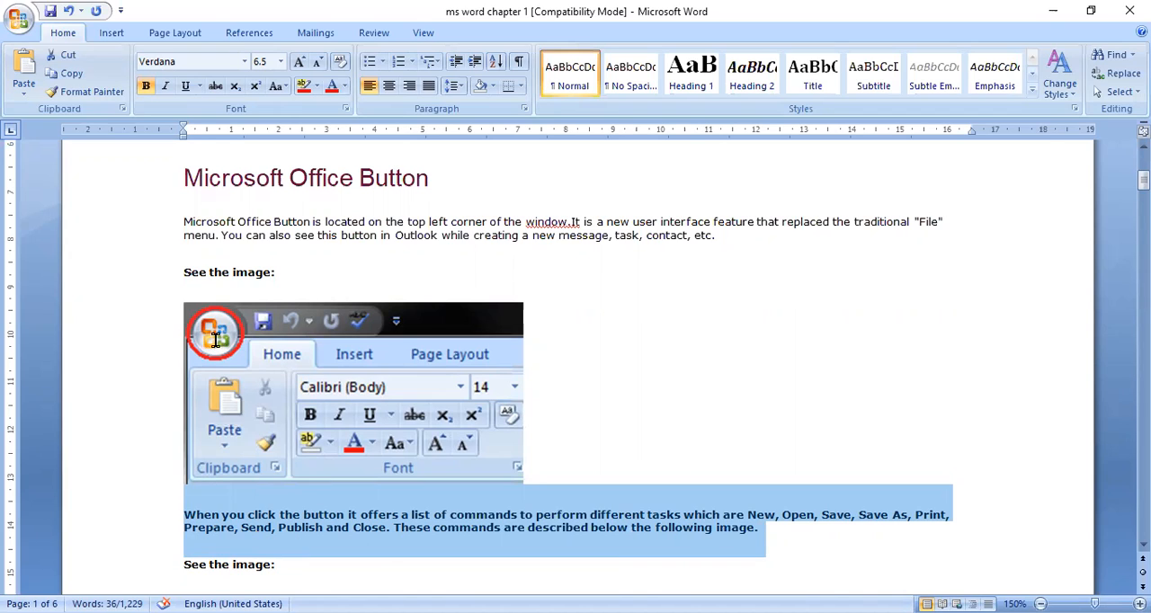
Step: Examine the Office Button's command list and compare it with the picture of those commands on page 2
left_click(18, 25)
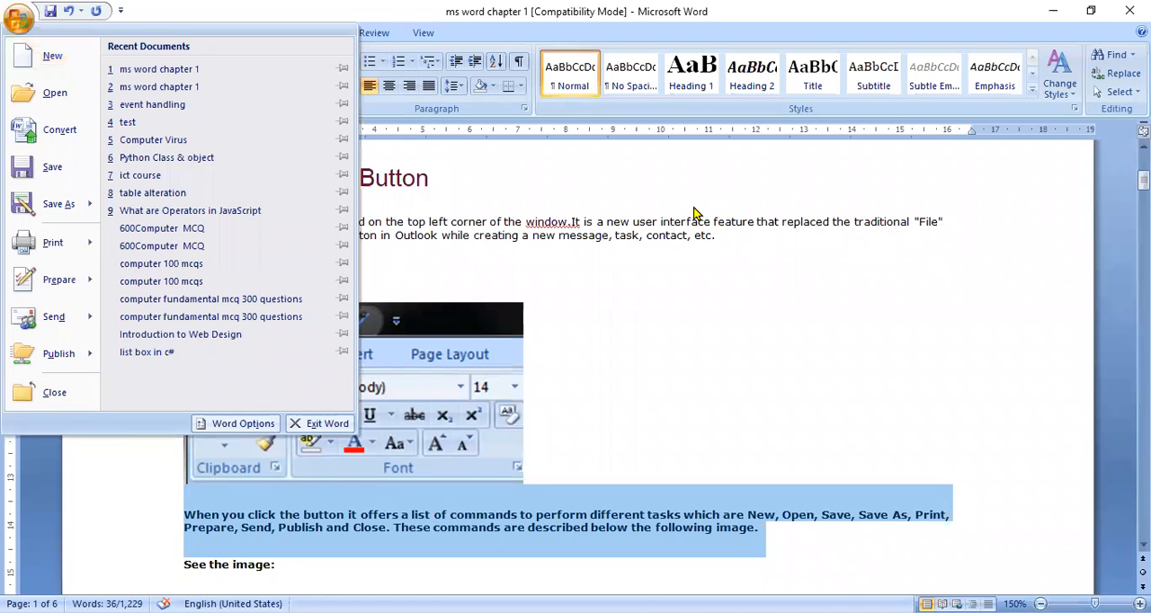
left_click(690, 296)
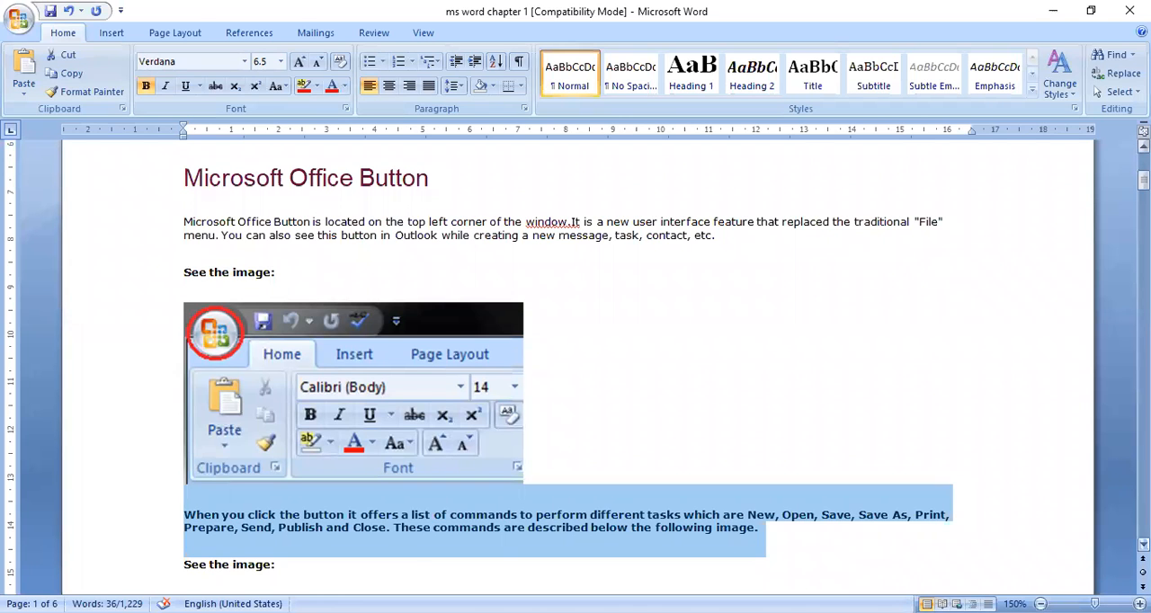
left_click(1144, 545)
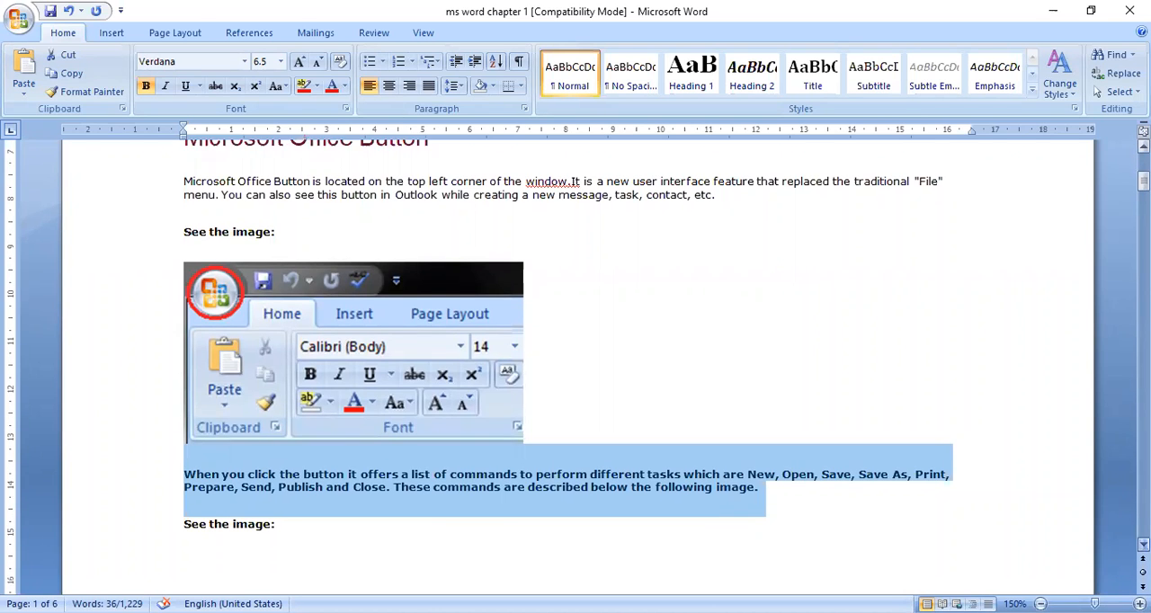
left_click(1143, 545)
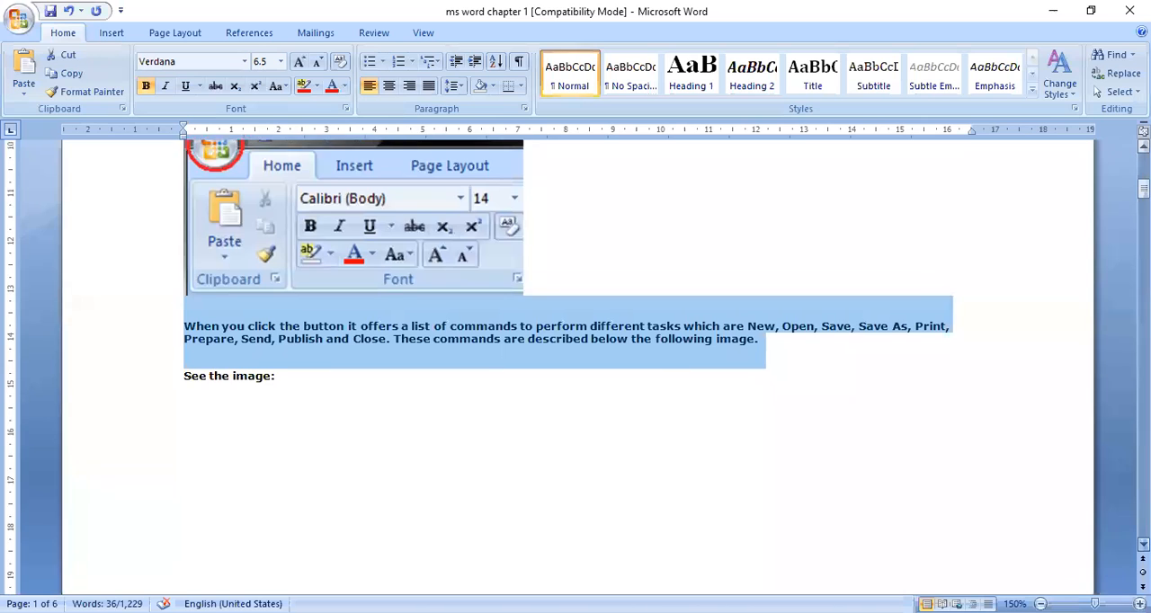
left_click(1144, 545)
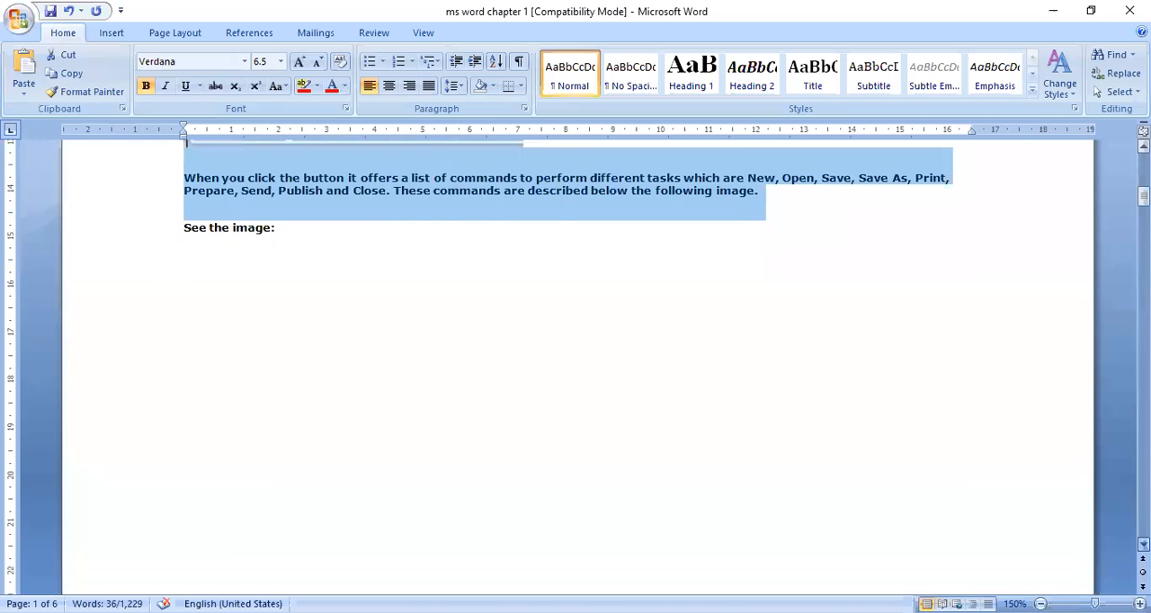
left_click(1144, 545)
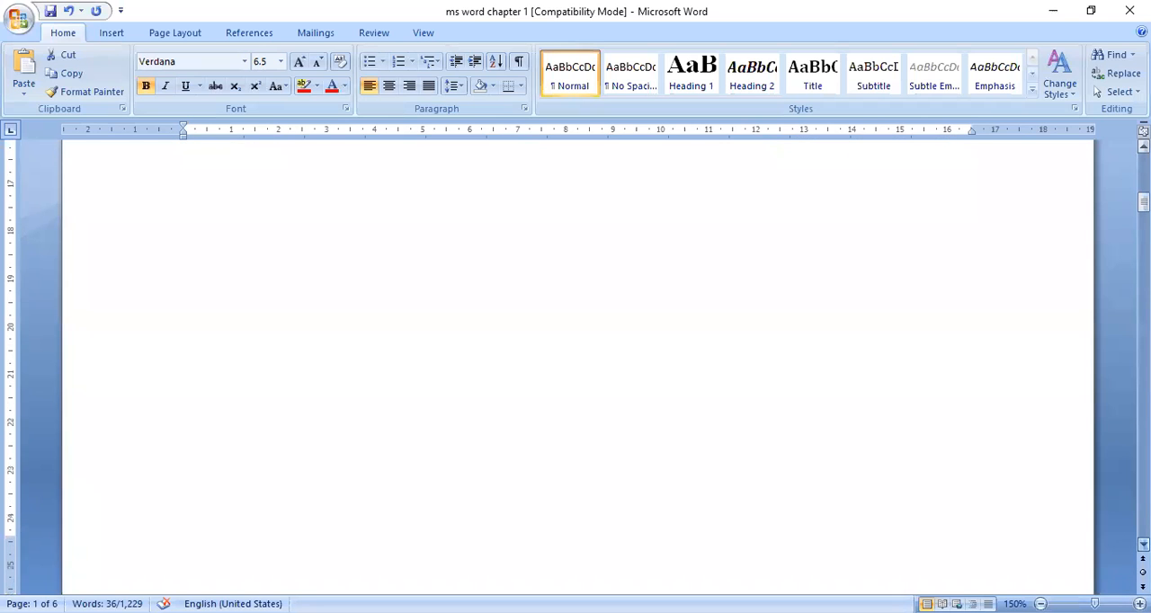
left_click(1144, 544)
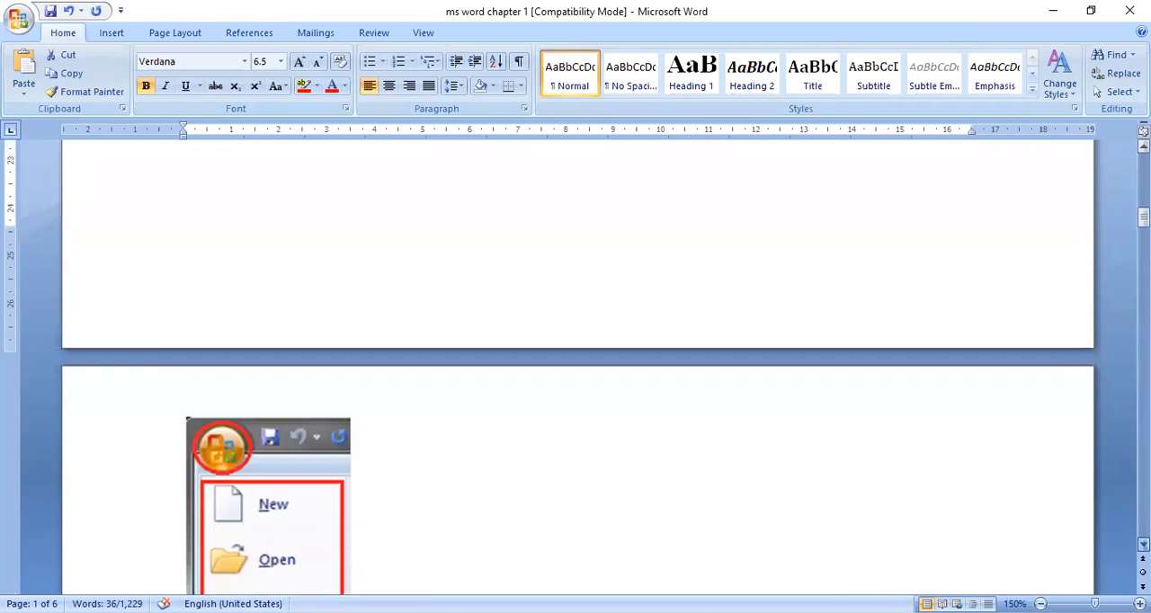
left_click(1144, 545)
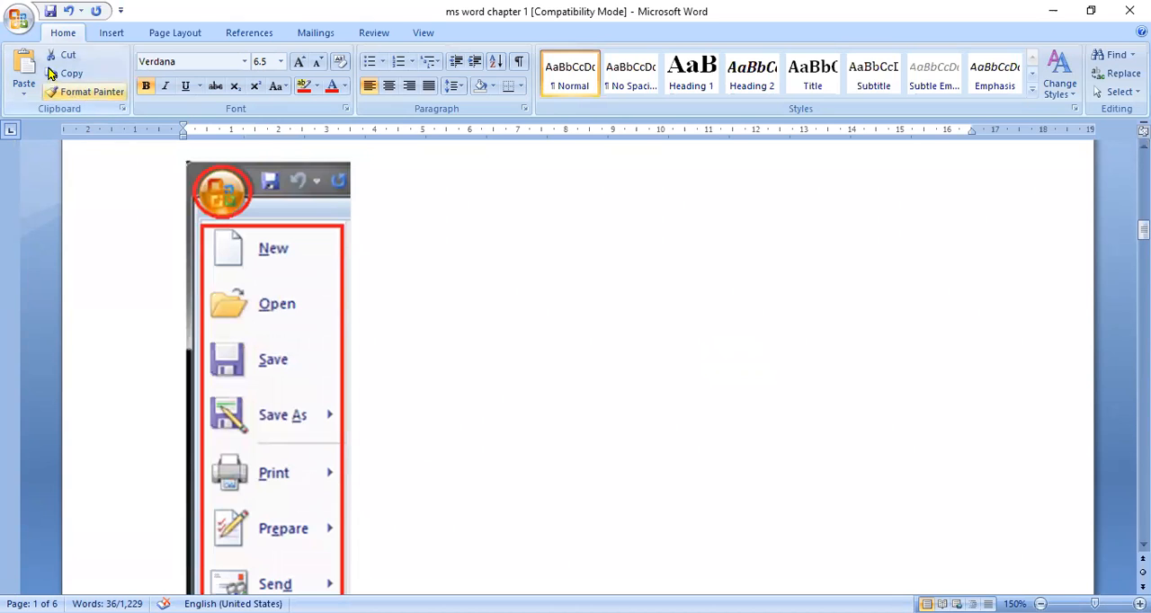
Step: Bring up the New Document dialog to view the blank document option, and dismiss it without creating a document
left_click(16, 20)
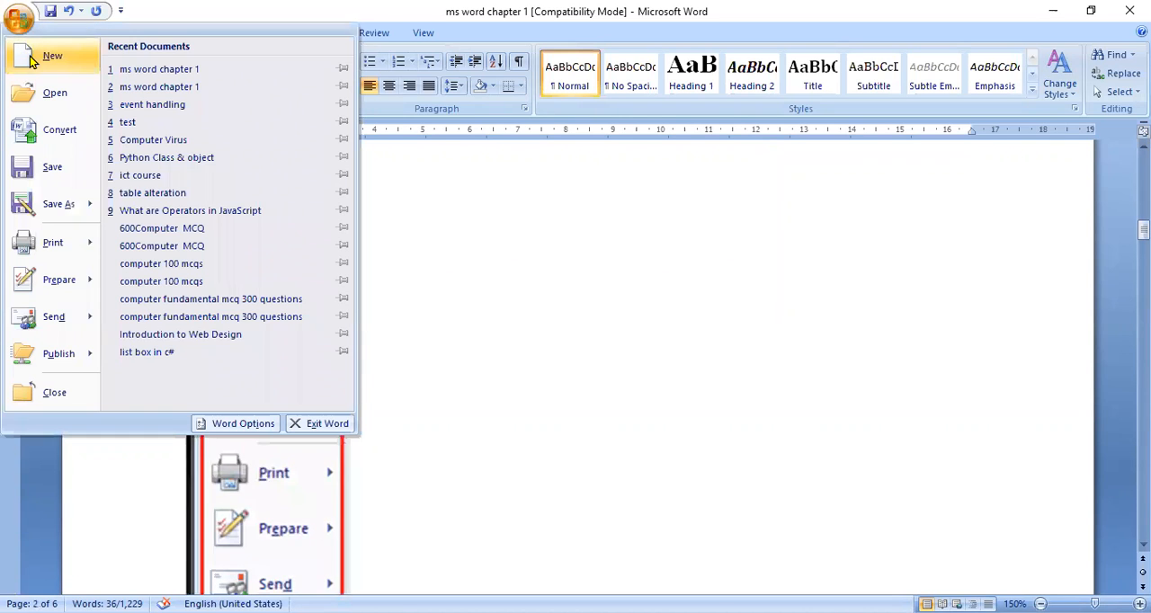
left_click(32, 59)
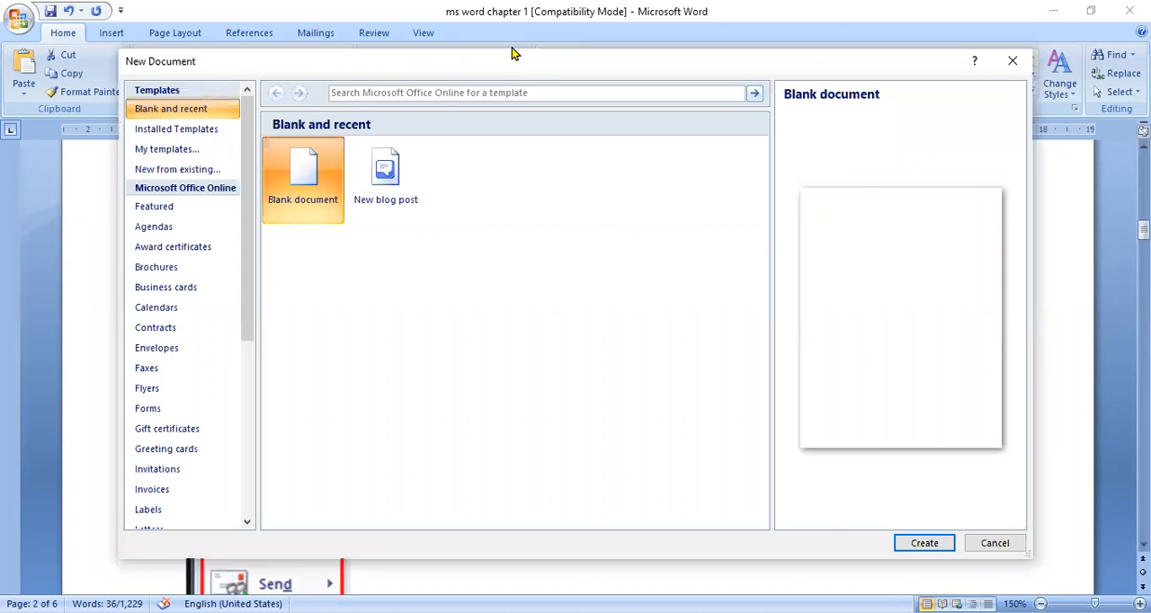
left_click_drag(511, 54, 542, 38)
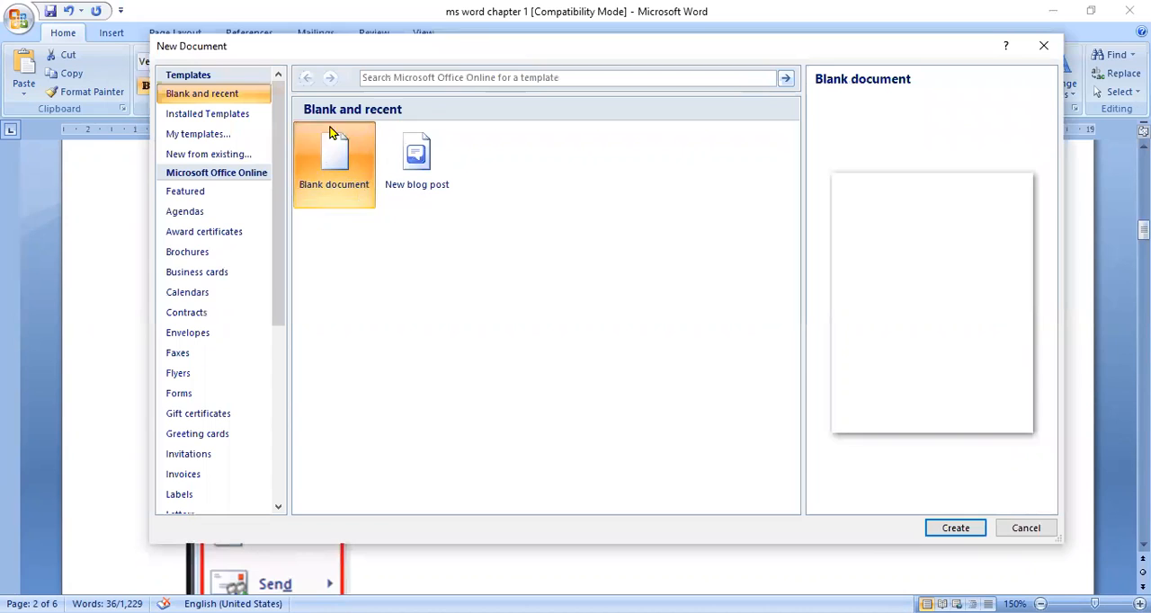
left_click(1005, 528)
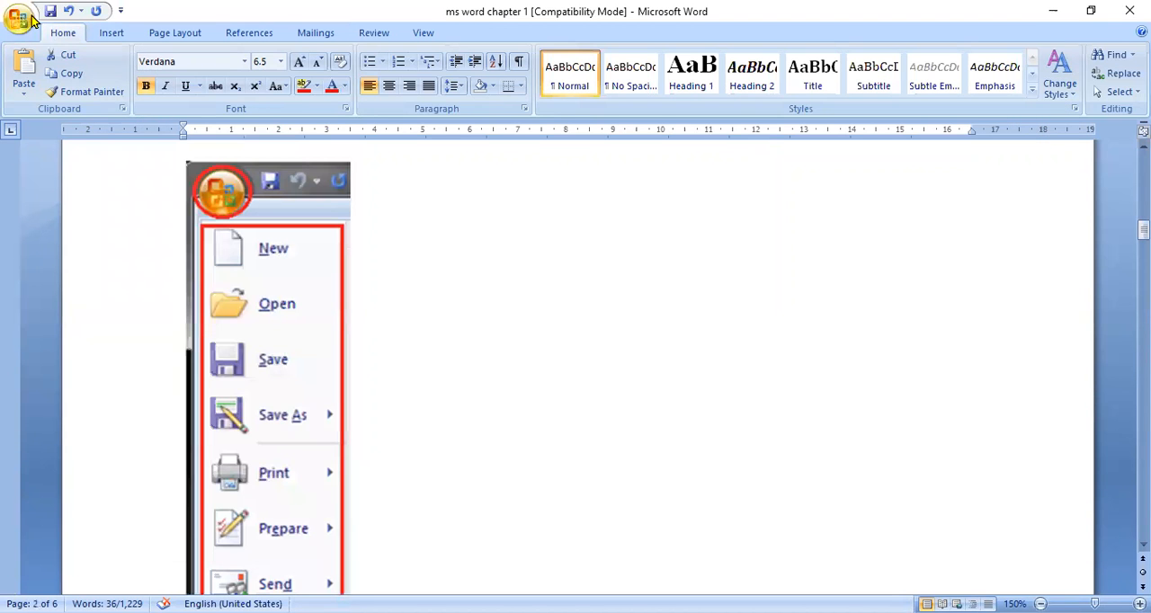
Step: Bring up the Open dialog to view the available Word files, and dismiss it without opening any
left_click(18, 17)
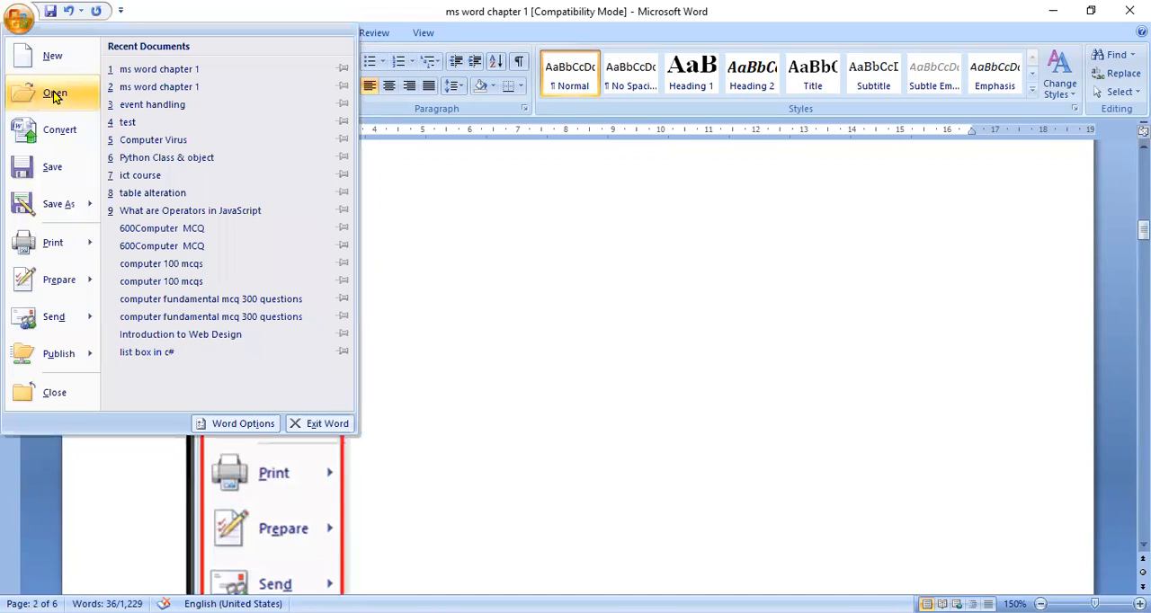
left_click(54, 95)
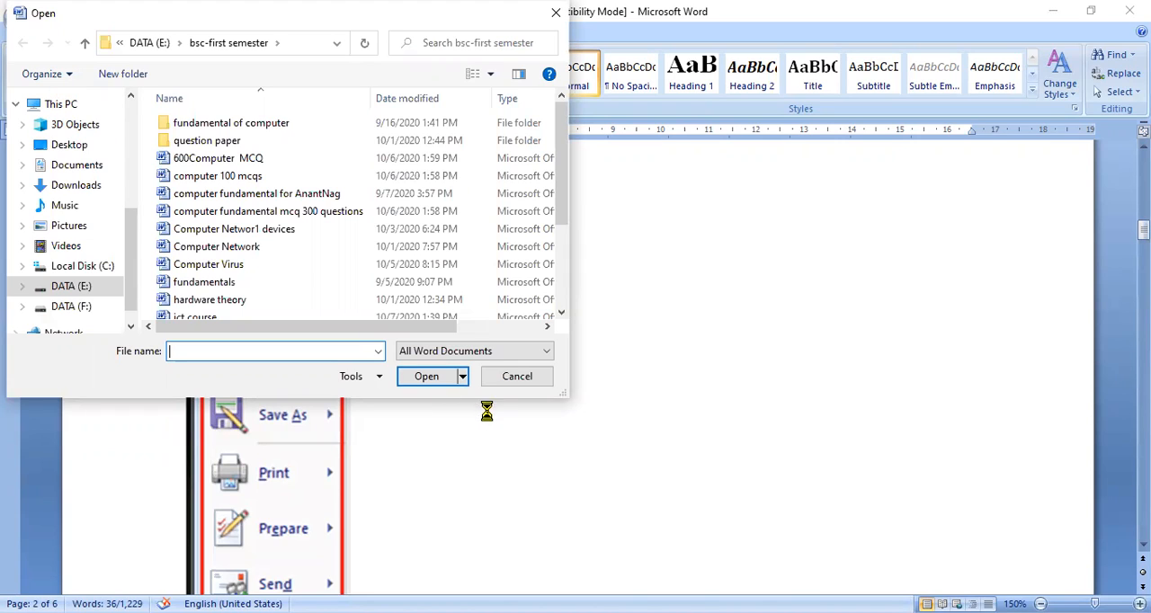
left_click(531, 381)
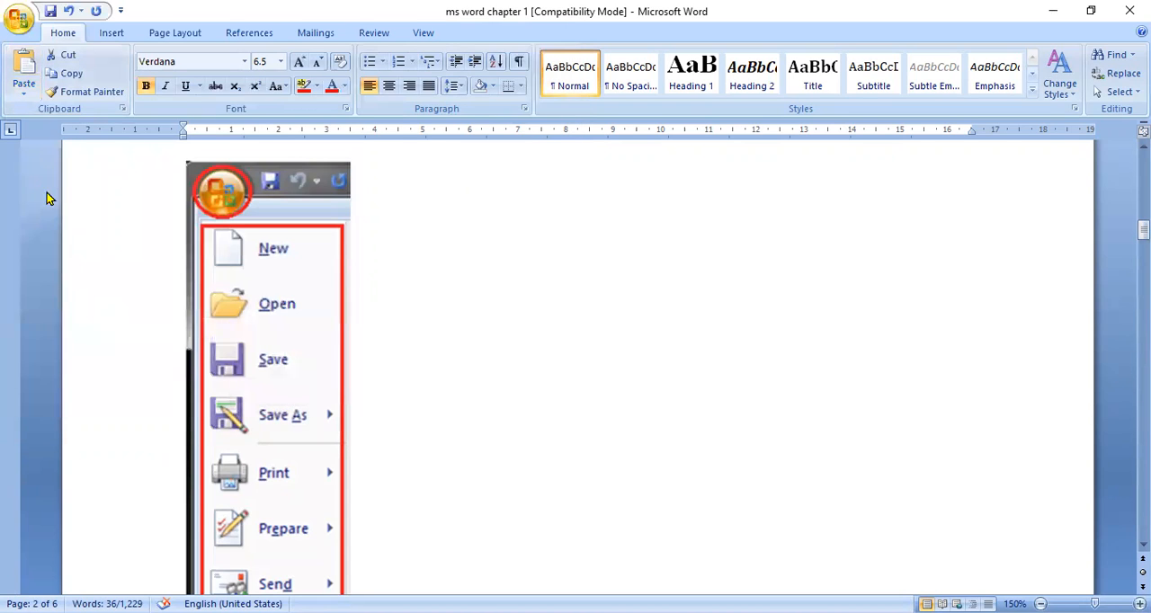
Step: Review the Office Button's Save As command, close the command list, and place the cursor after the command picture on page 2
key("alt+f")
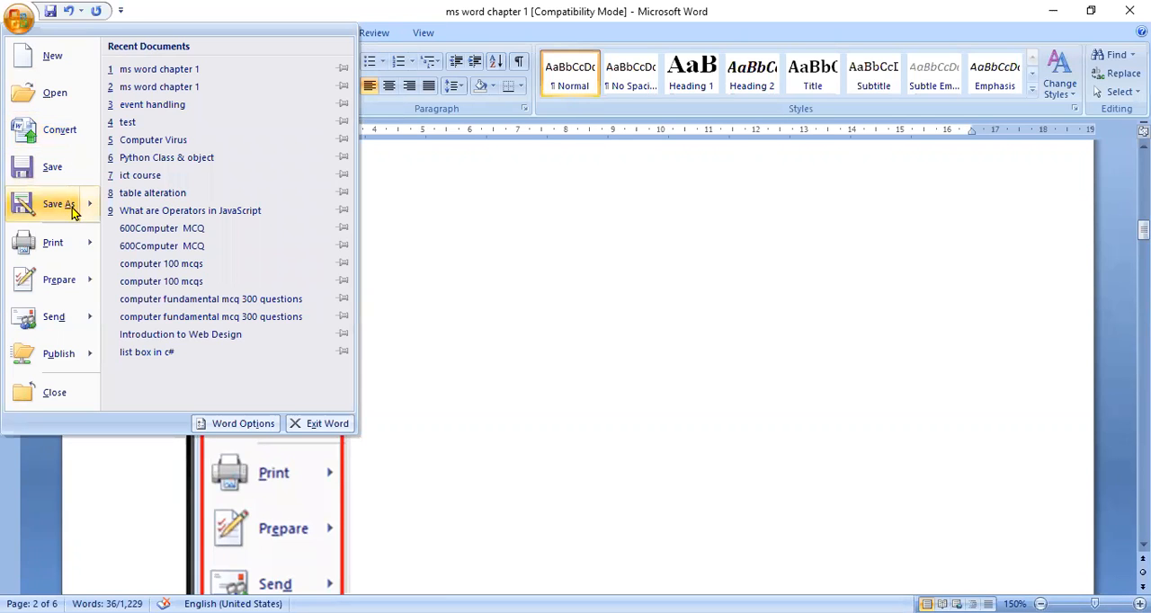
mouse_move(72, 205)
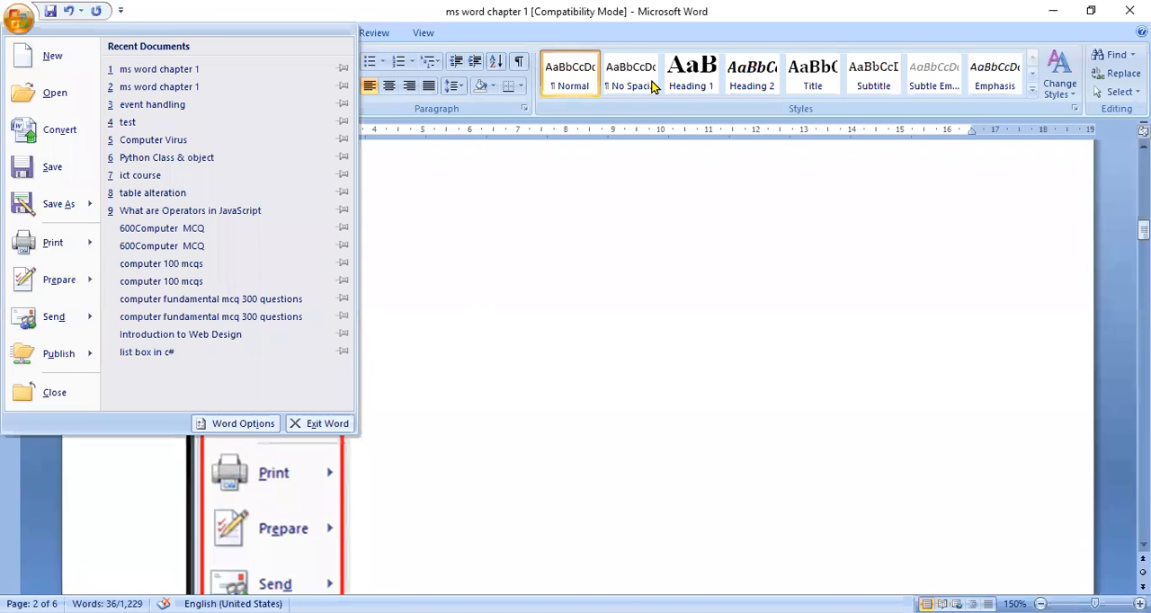
left_click(674, 256)
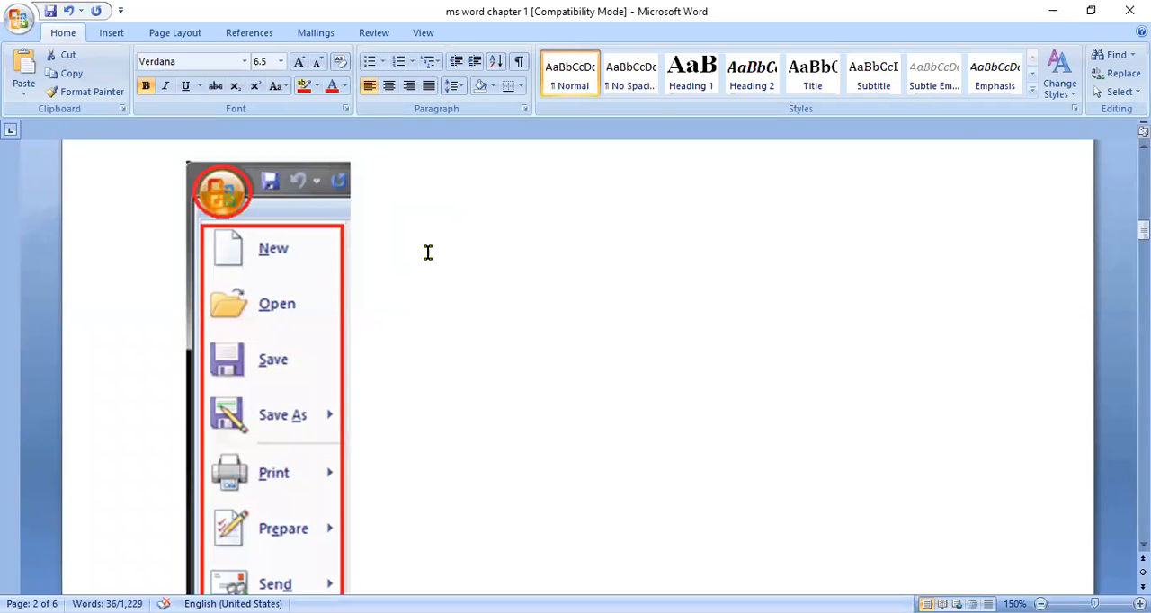
left_click(456, 390)
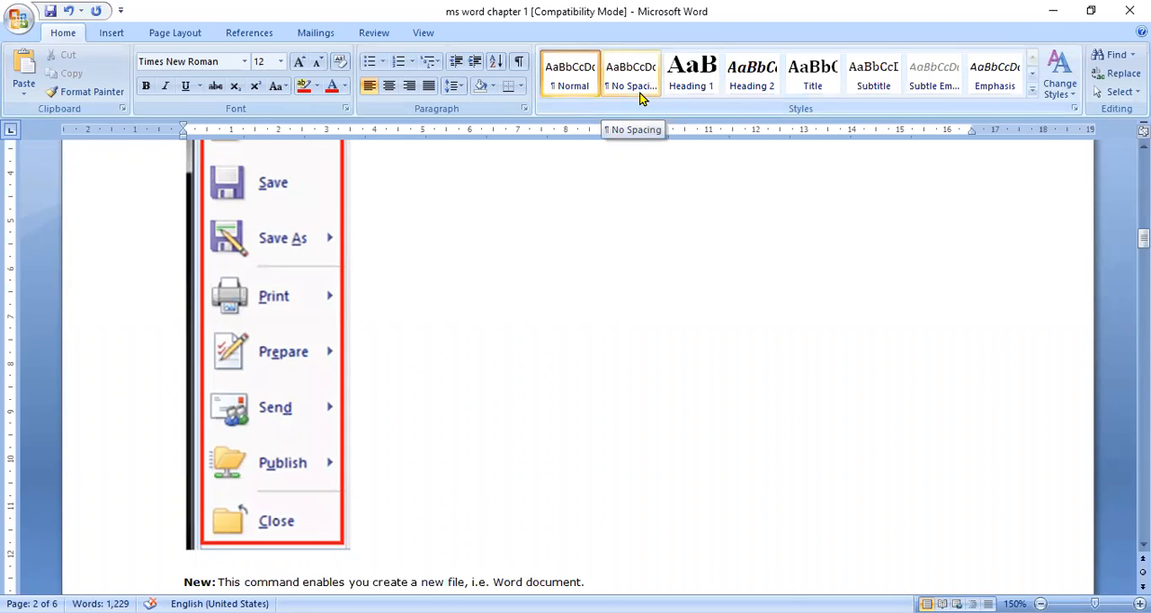
Step: Review the Print, Prepare, Send and Publish options in the Office Button's command list, and close the list
left_click(22, 23)
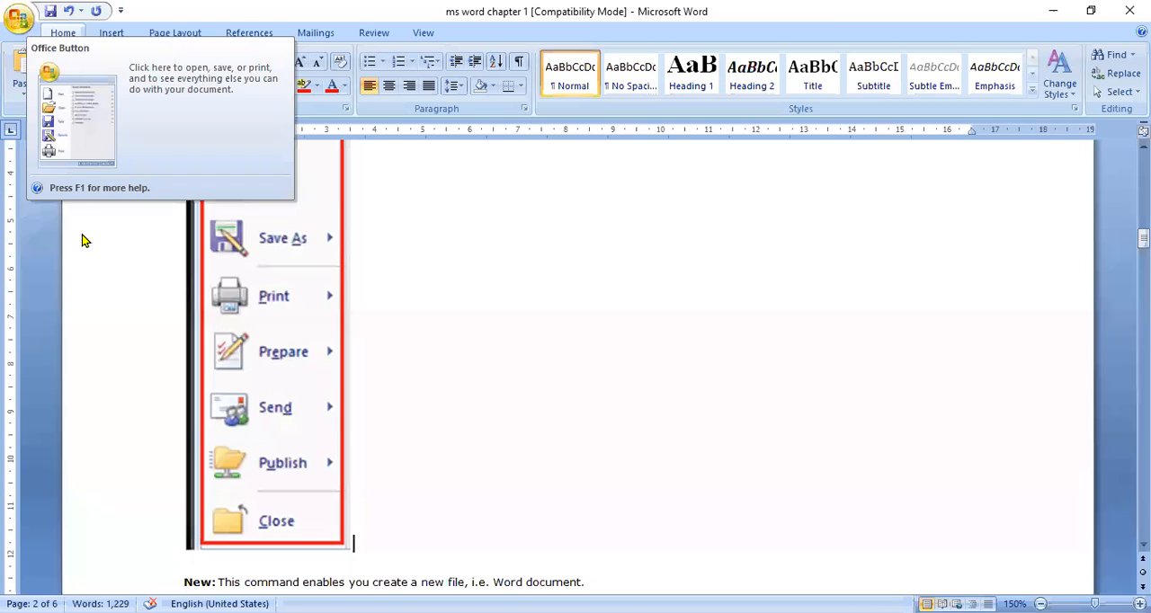
mouse_move(83, 237)
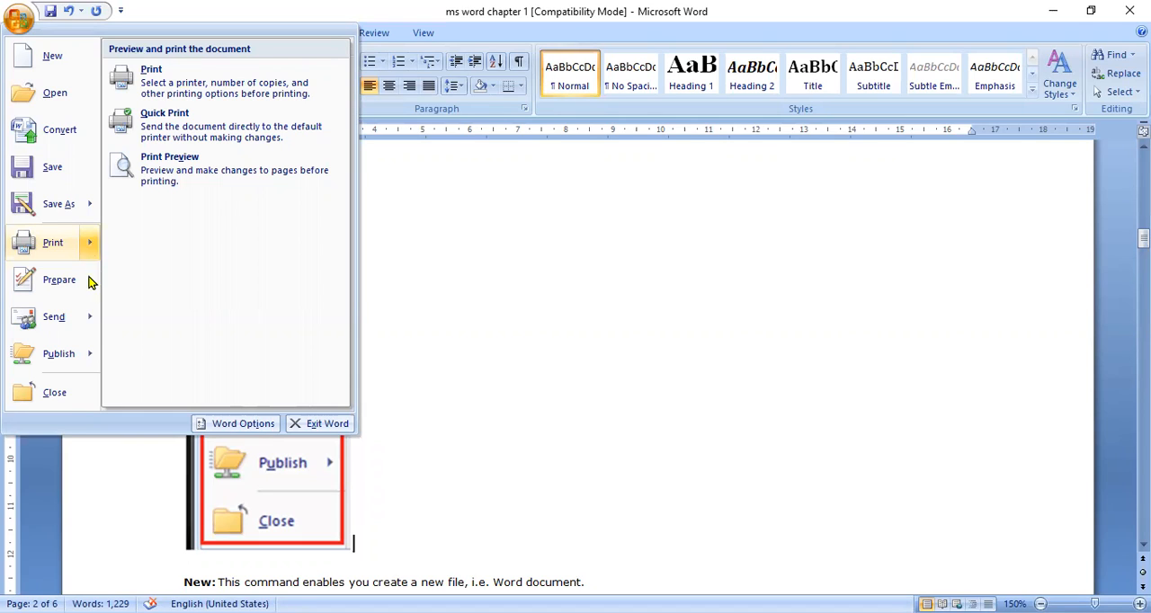
mouse_move(78, 288)
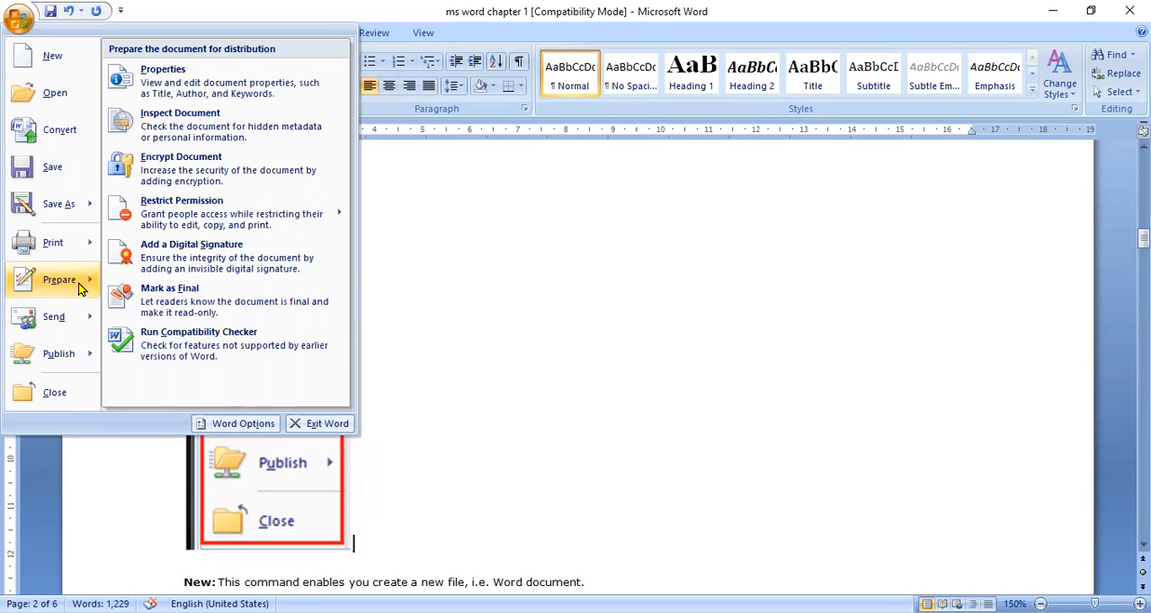
mouse_move(84, 332)
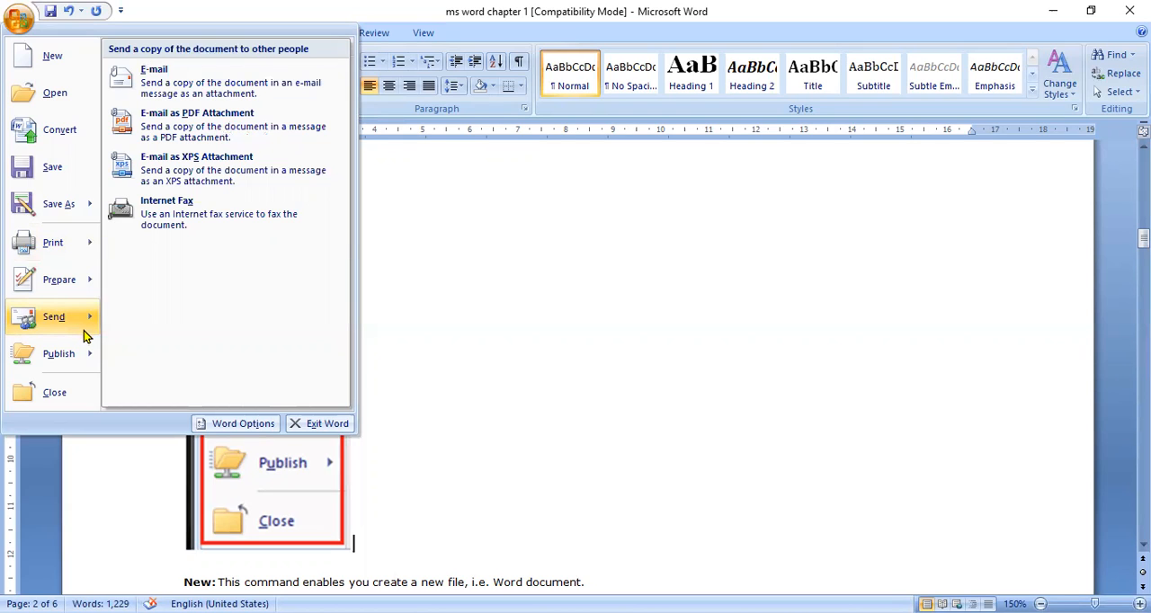
mouse_move(76, 362)
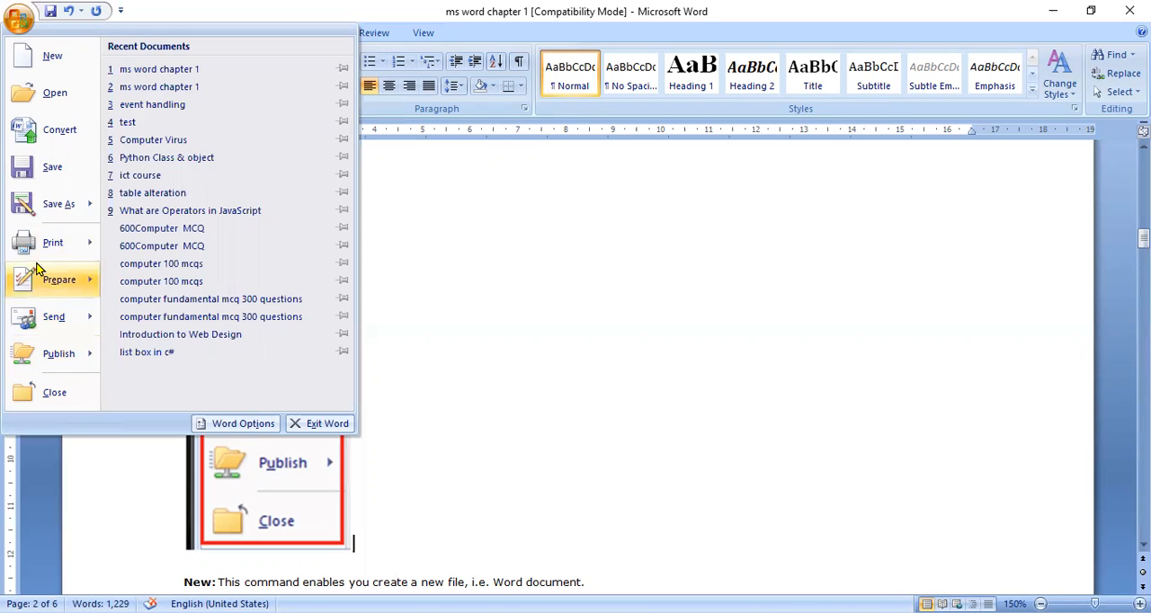
mouse_move(59, 204)
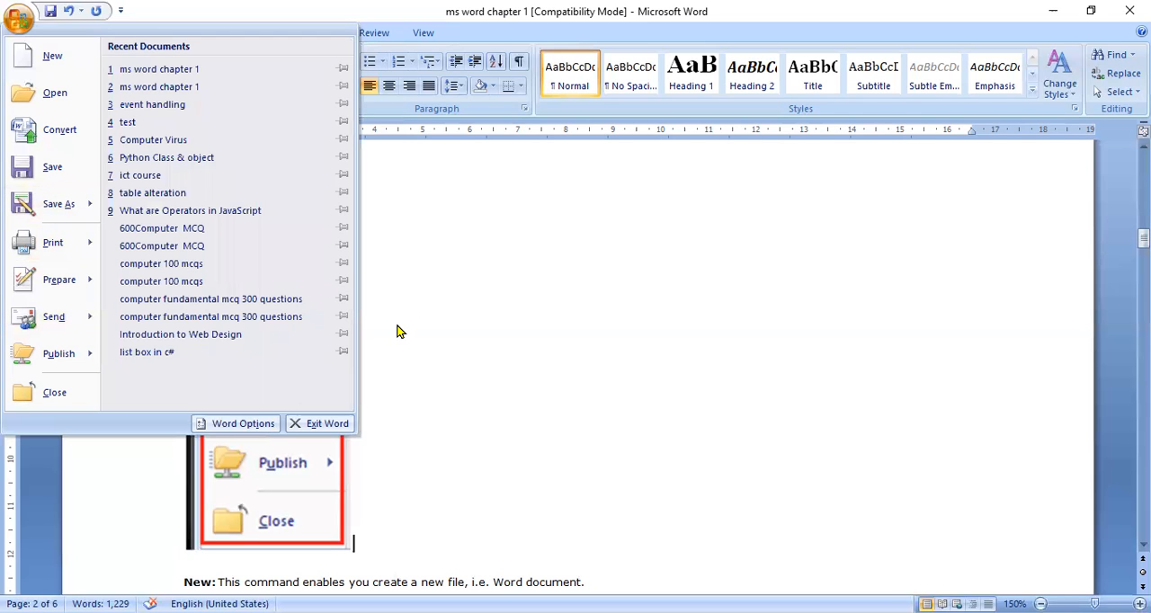
left_click(398, 327)
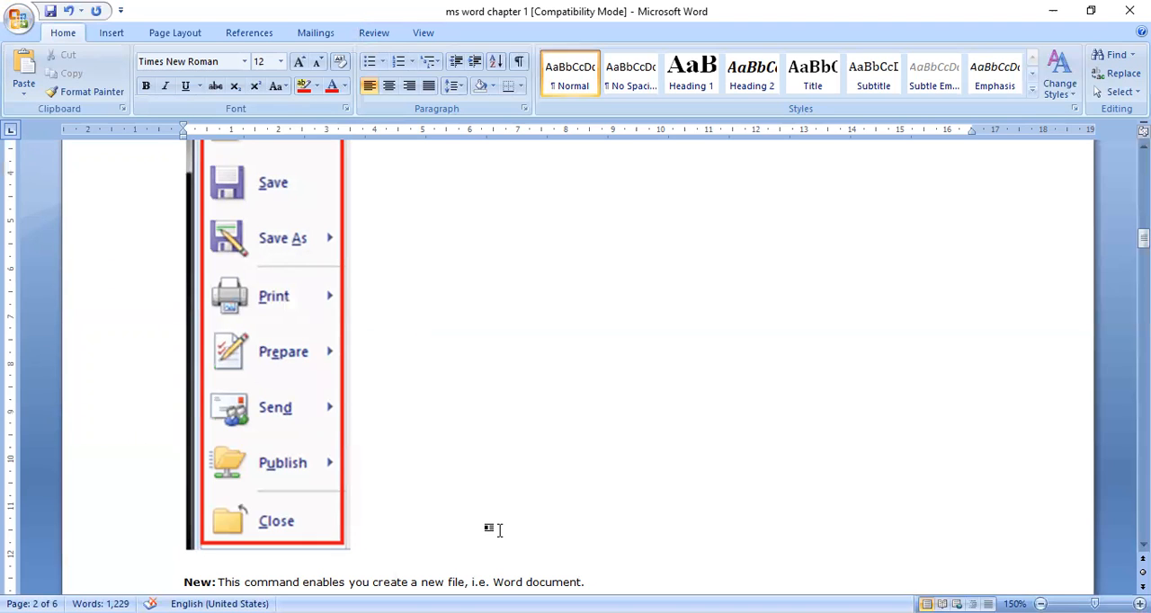
Step: Read the descriptions of the Office Button commands from New to Close, continuing to the Quick Access Toolbar section on page 2
key("Down")
key("Down")
key("Down")
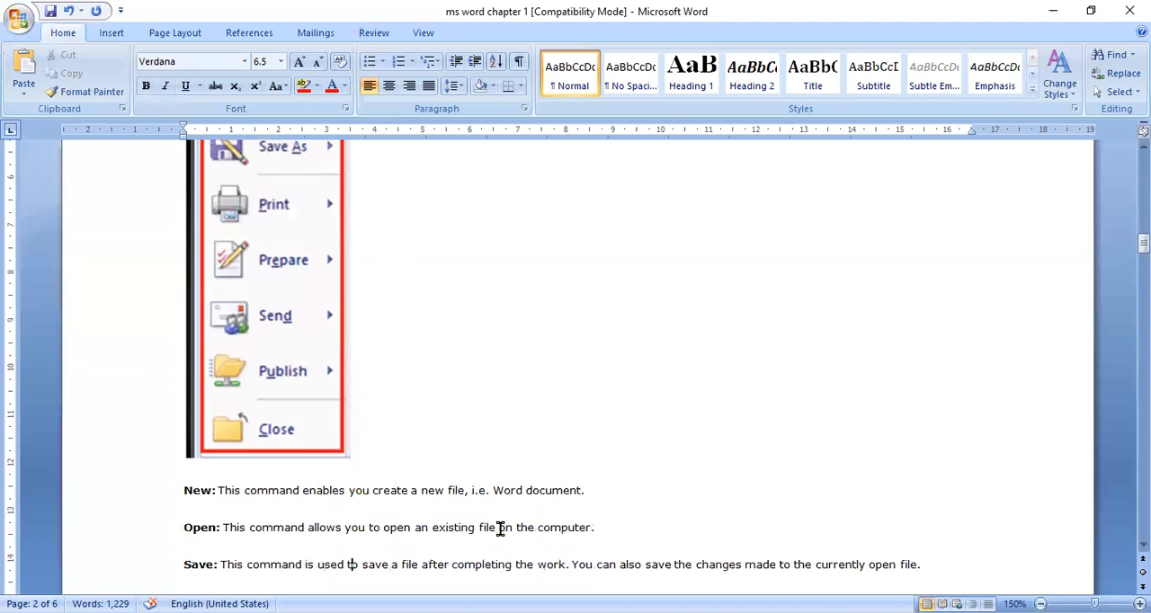
key("Down")
key("Down")
key("Up")
key("Up")
key("Up")
key("Up")
key("Down")
key("Down")
key("Down")
key("Down")
key("Down")
key("Down")
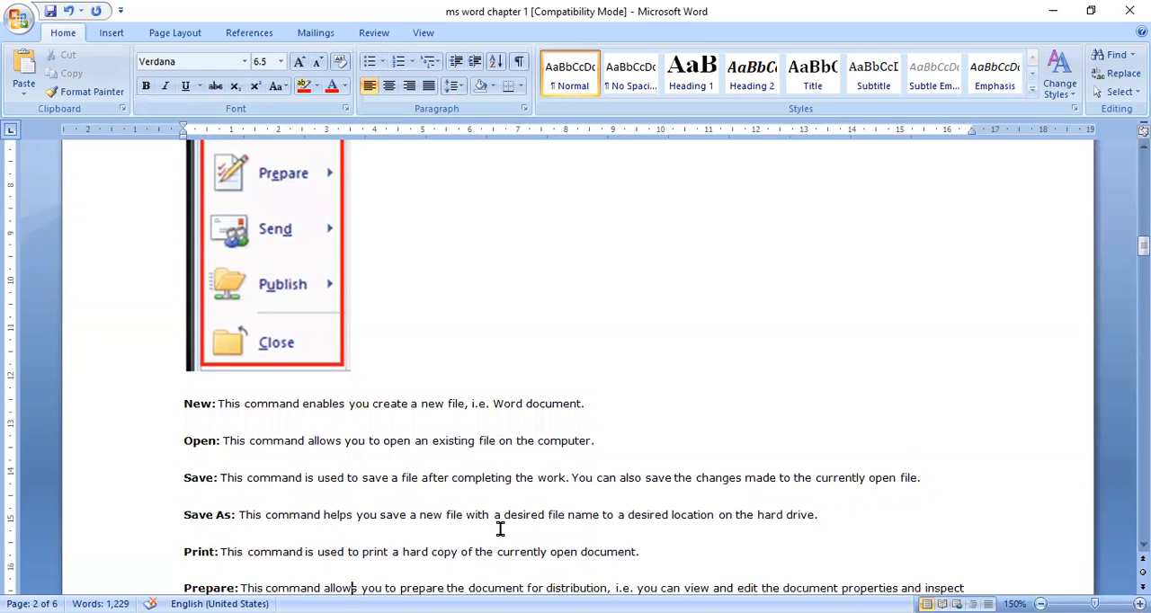
key("Down")
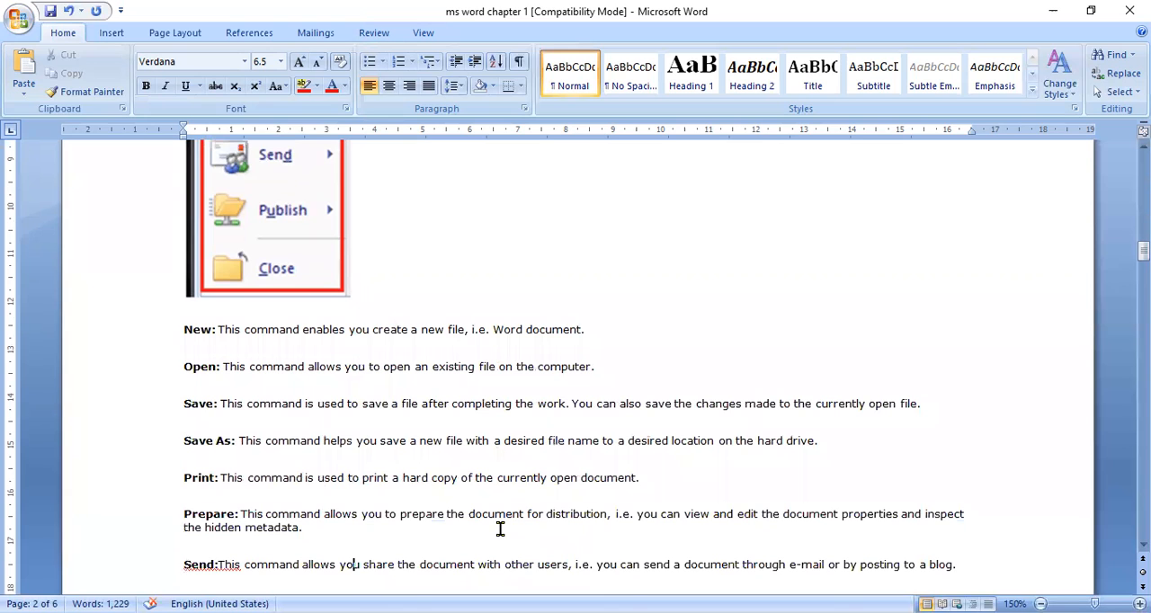
key("Up")
key("Up")
key("Up")
key("Down")
key("Down")
key("Down")
key("Down")
key("Down")
key("Down")
key("Down")
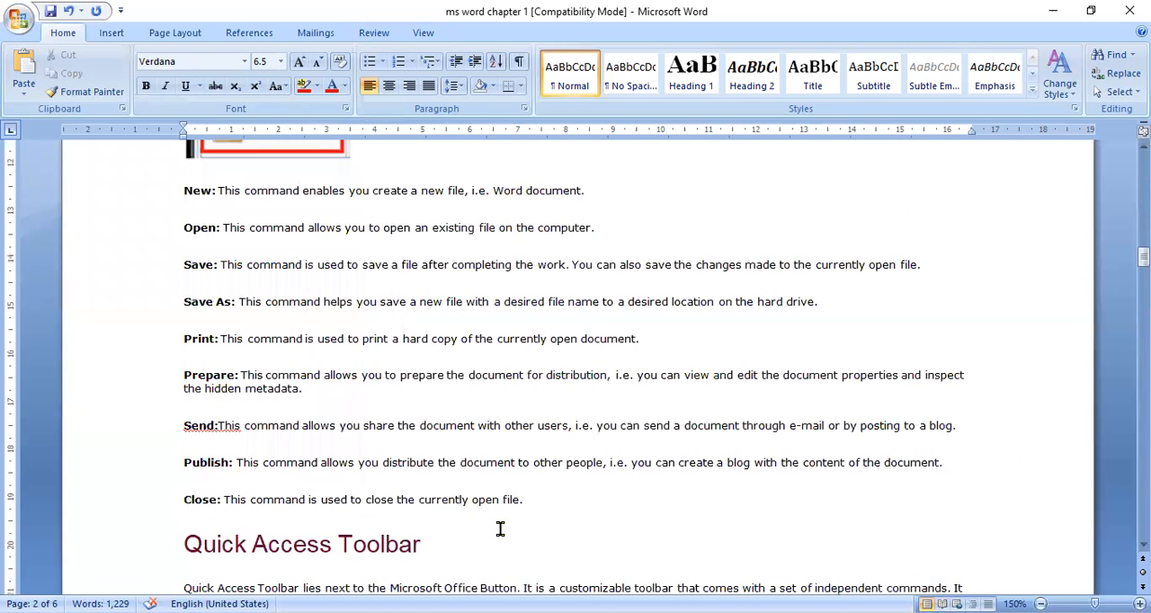
key("Down")
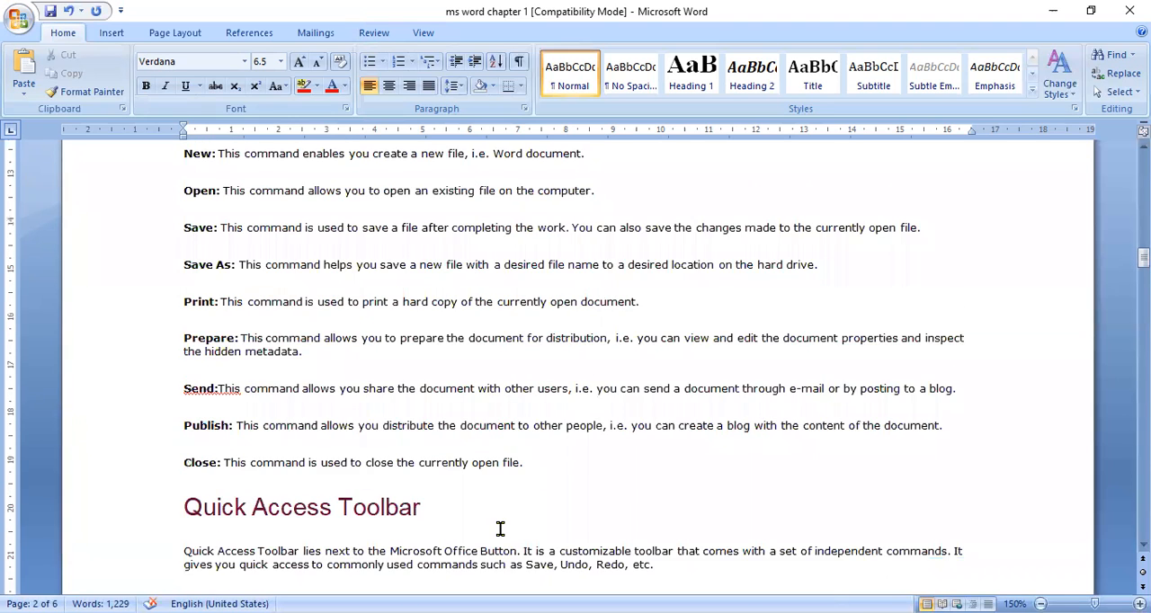
key("Down")
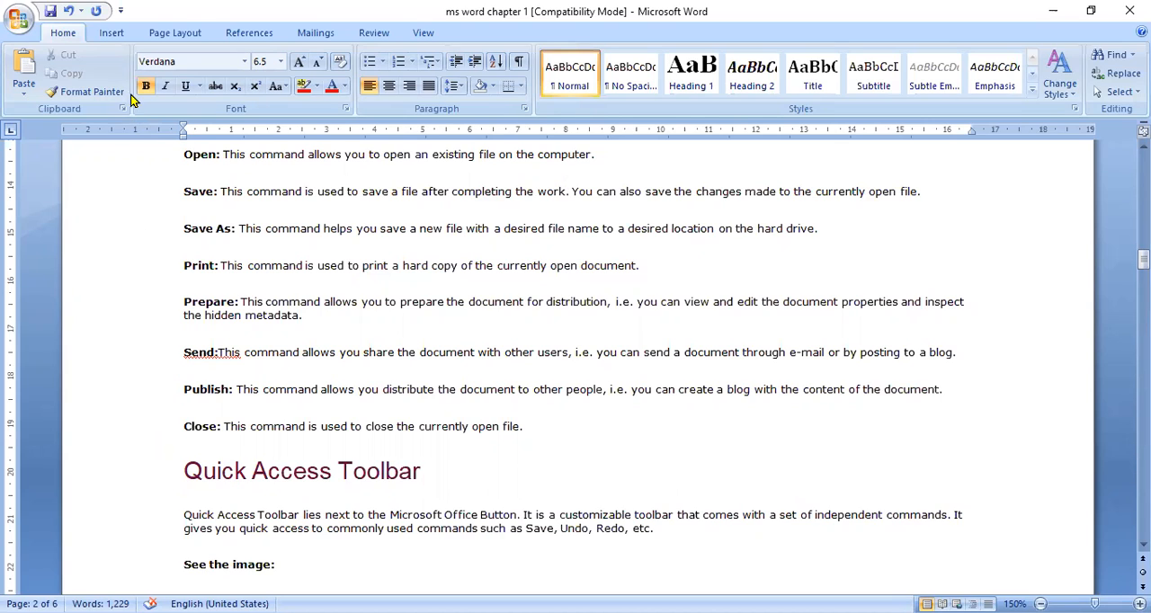
Step: Examine the Customize Quick Access Toolbar command list and compare it with the notes' text and picture of that list on page 3
left_click(122, 12)
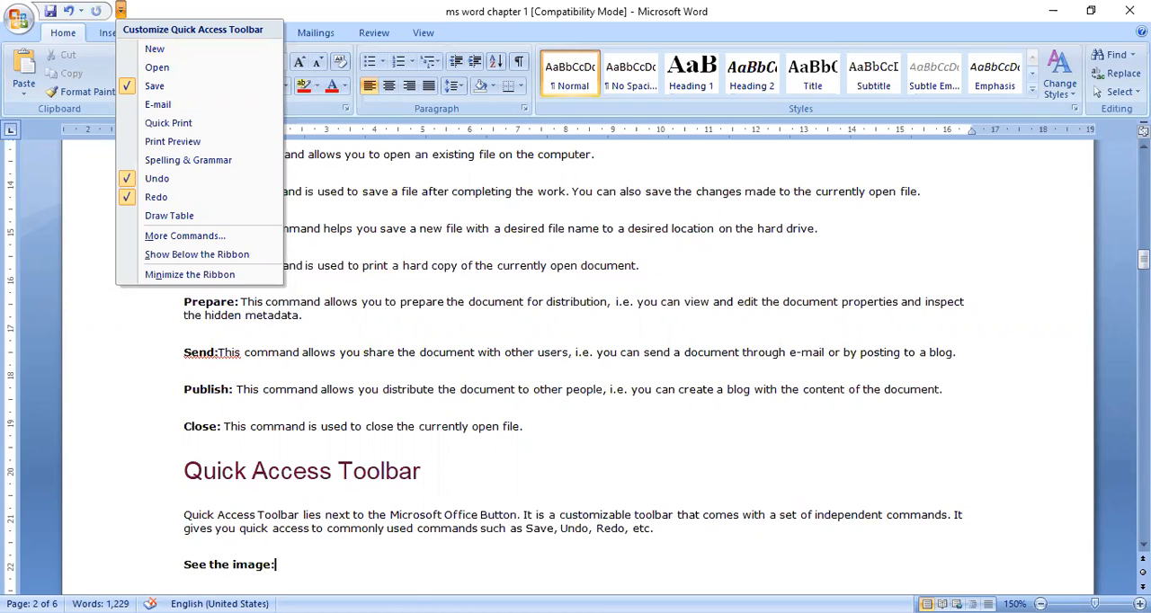
scroll(777, 385, "down", 6)
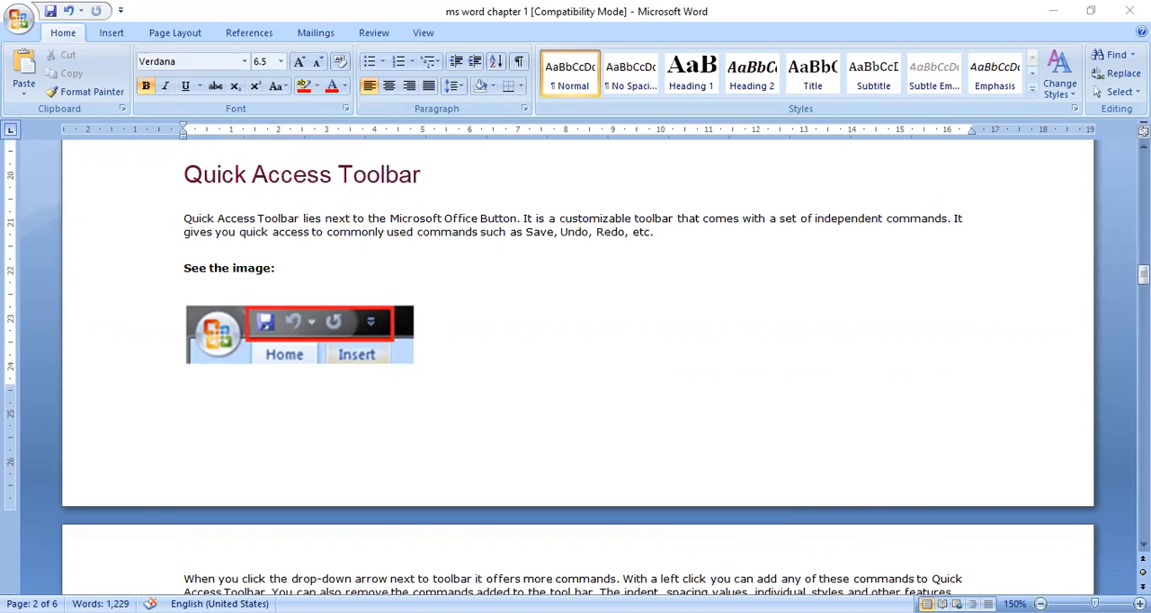
scroll(575, 377, "down", 7)
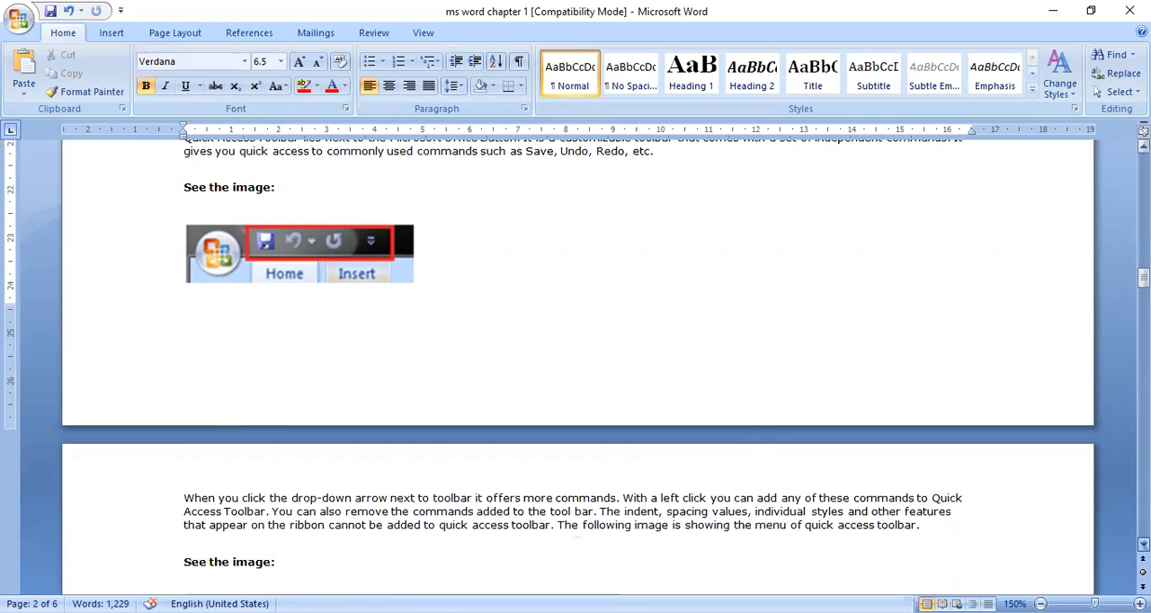
scroll(575, 378, "down", 4)
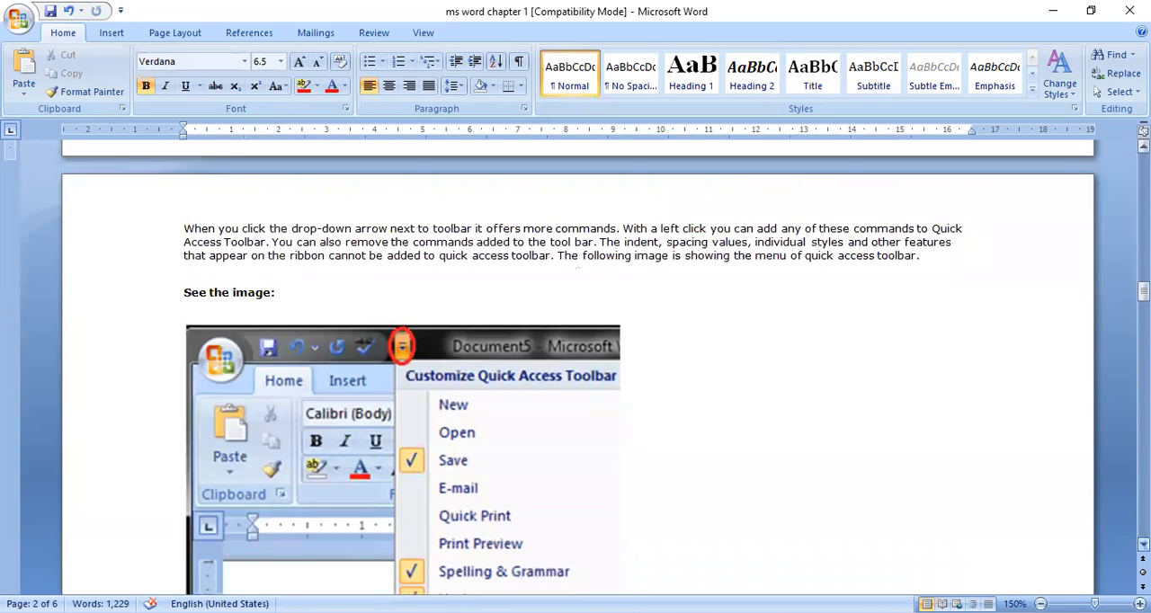
scroll(575, 378, "down", 4)
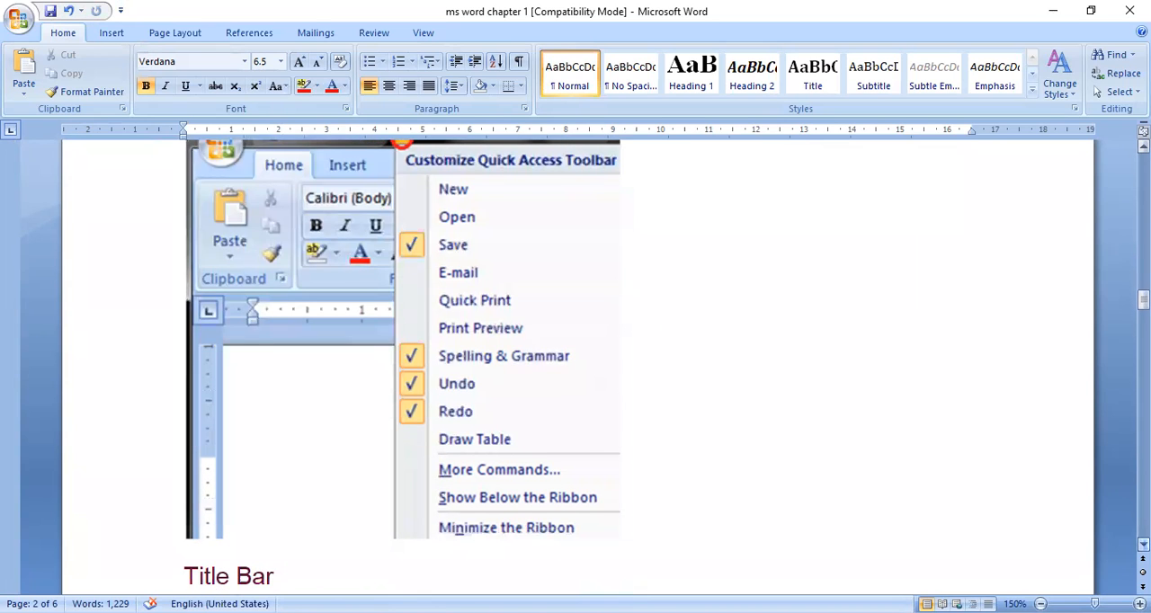
Step: Review the Title Bar section on page 3 and place the cursor in its paragraph, before "is present on almost all windows"
scroll(575, 377, "down", 9)
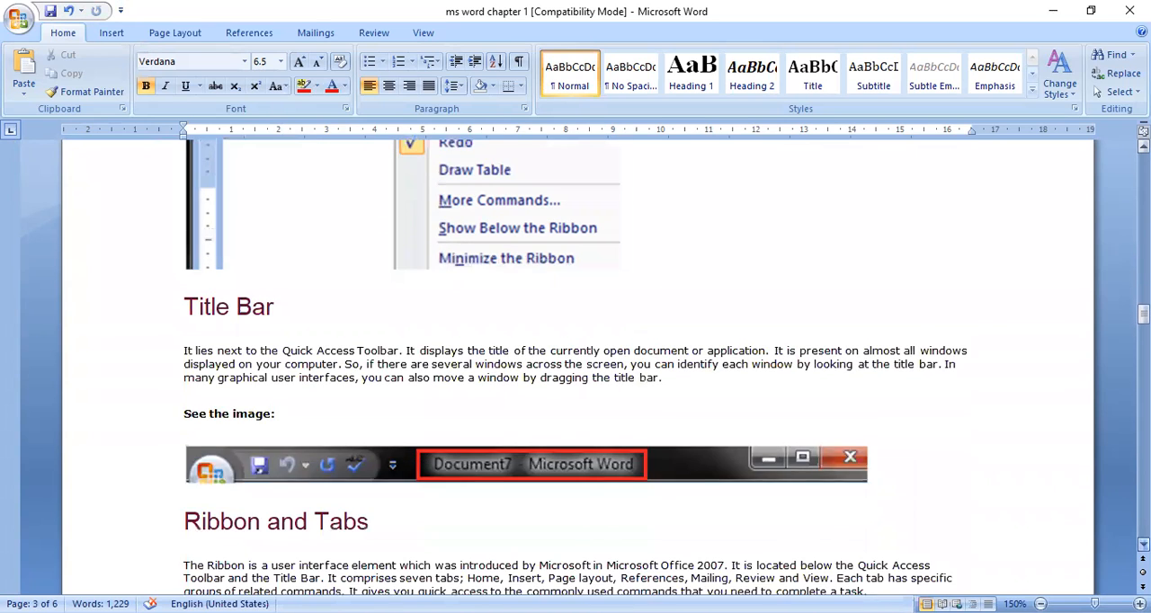
scroll(730, 257, "down", 3)
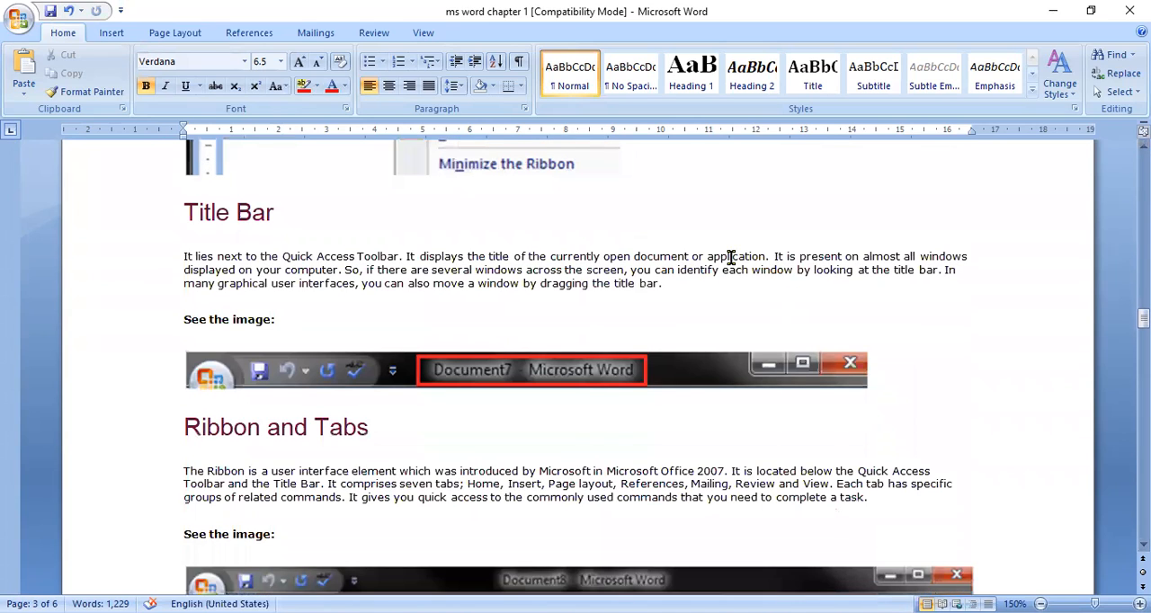
left_click(786, 256)
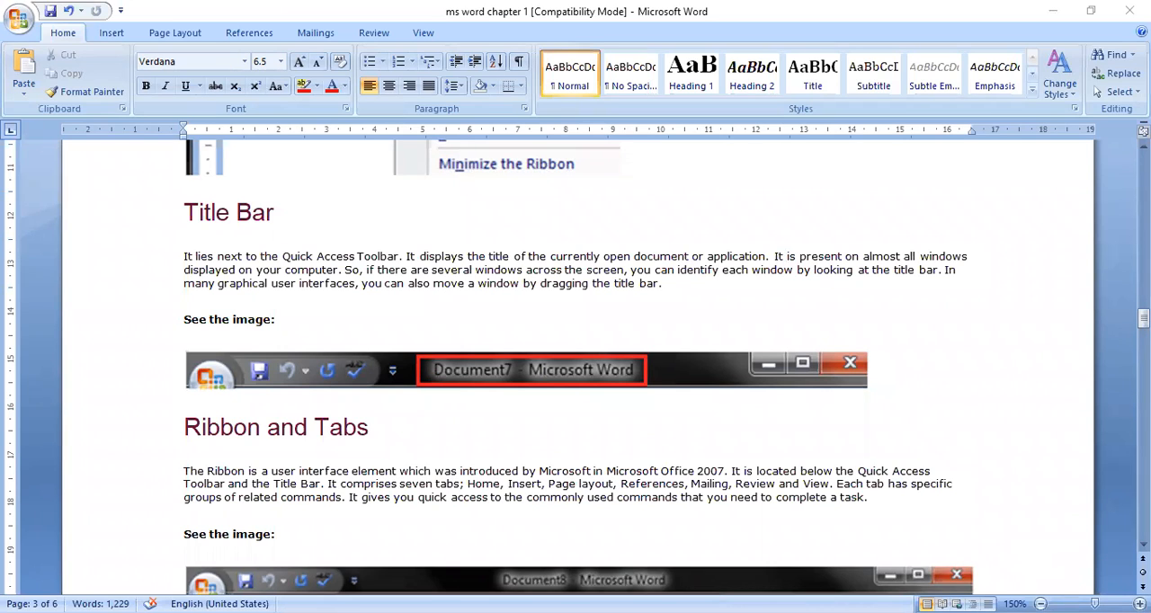
Step: Read the Ribbon and Tabs section with its picture, continuing to the Home tab section on page 4
scroll(558, 309, "down", 3)
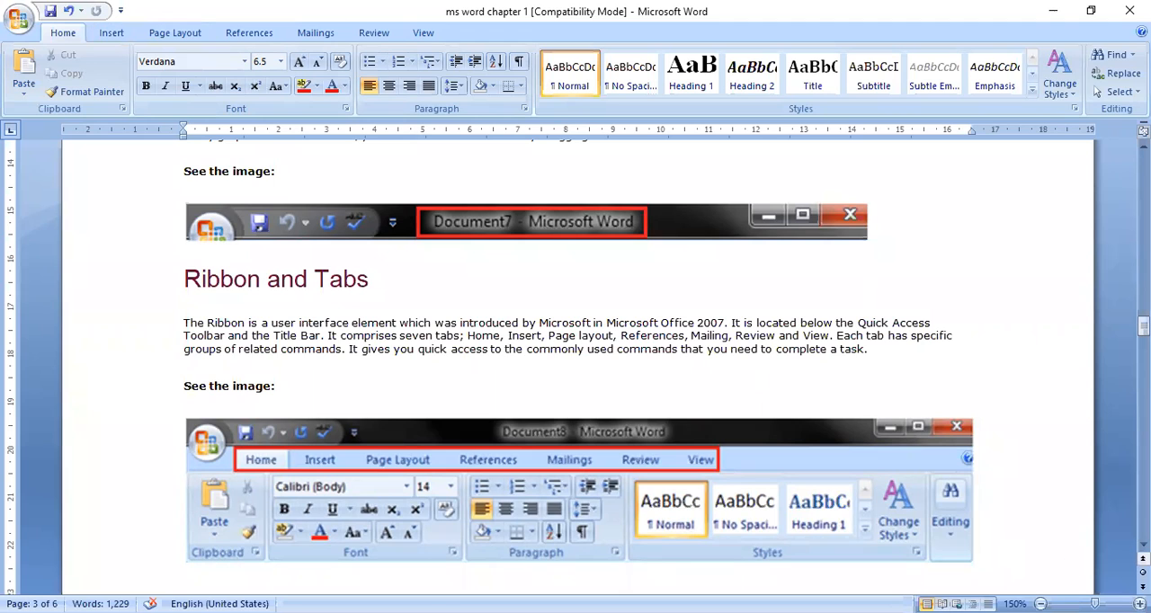
left_click(1143, 545)
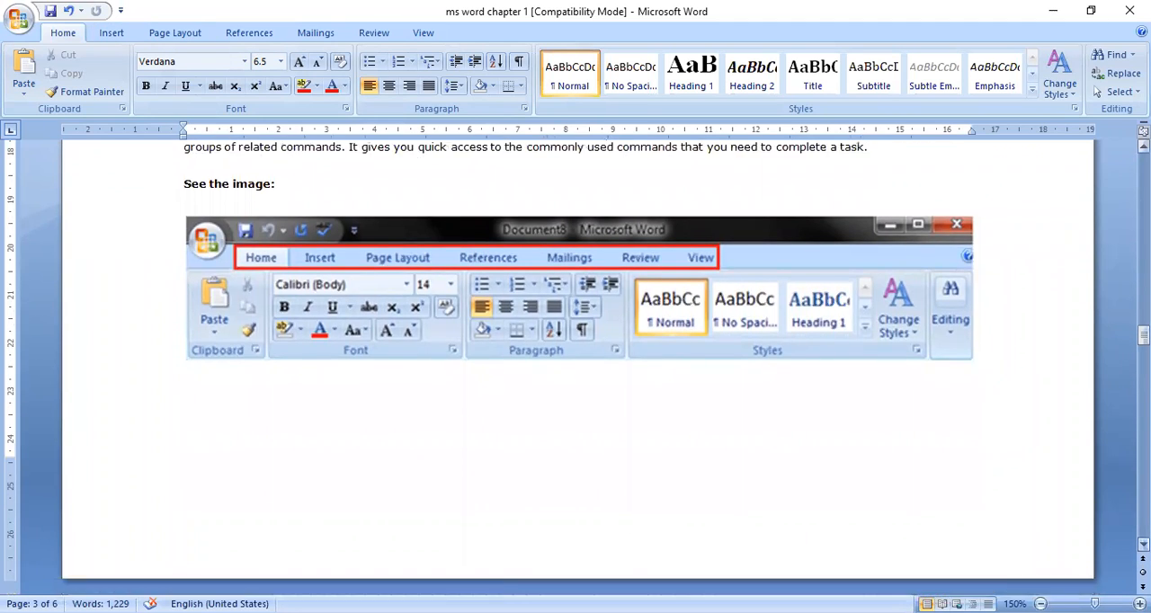
left_click(1143, 544)
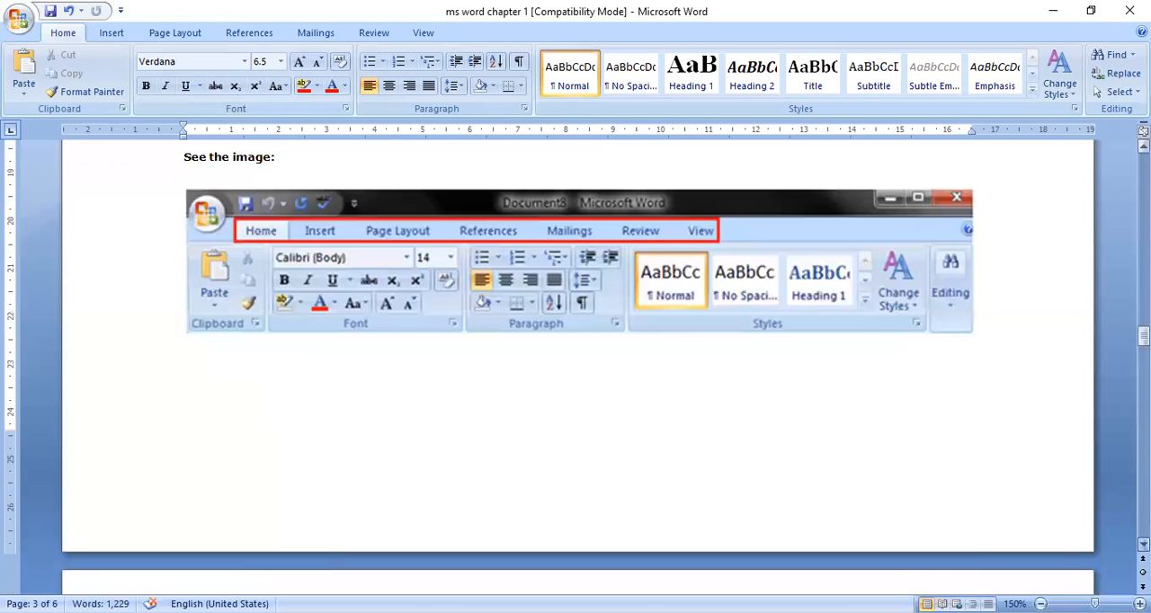
left_click(1143, 544)
left_click(1143, 545)
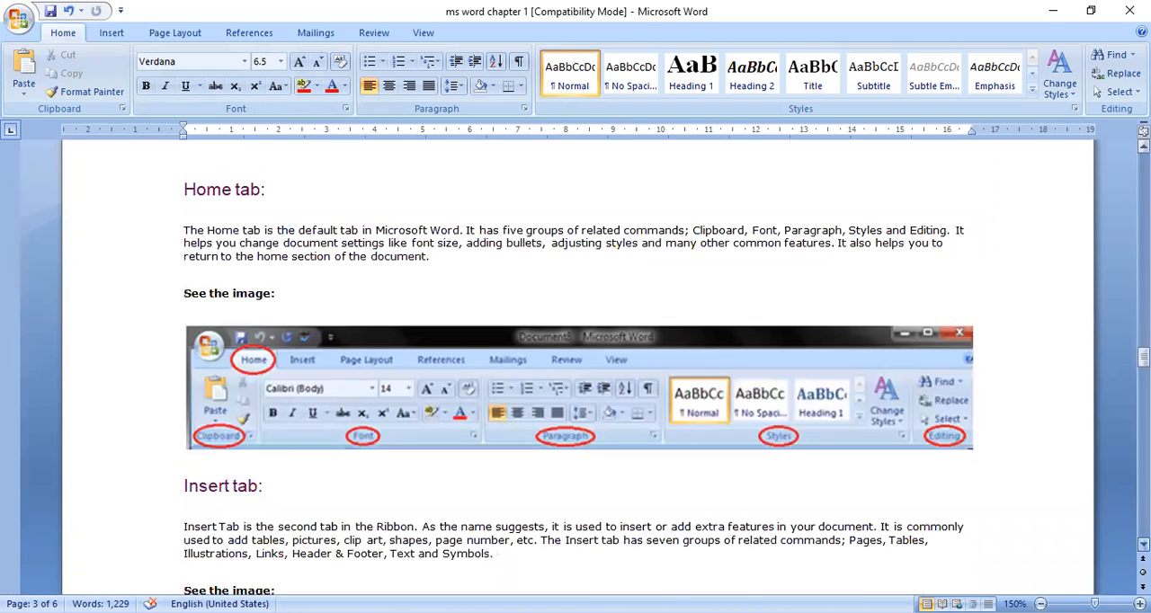
Step: Bring up the Paragraph dialog to view its indents and spacing settings, and dismiss it without changes
left_click(1143, 545)
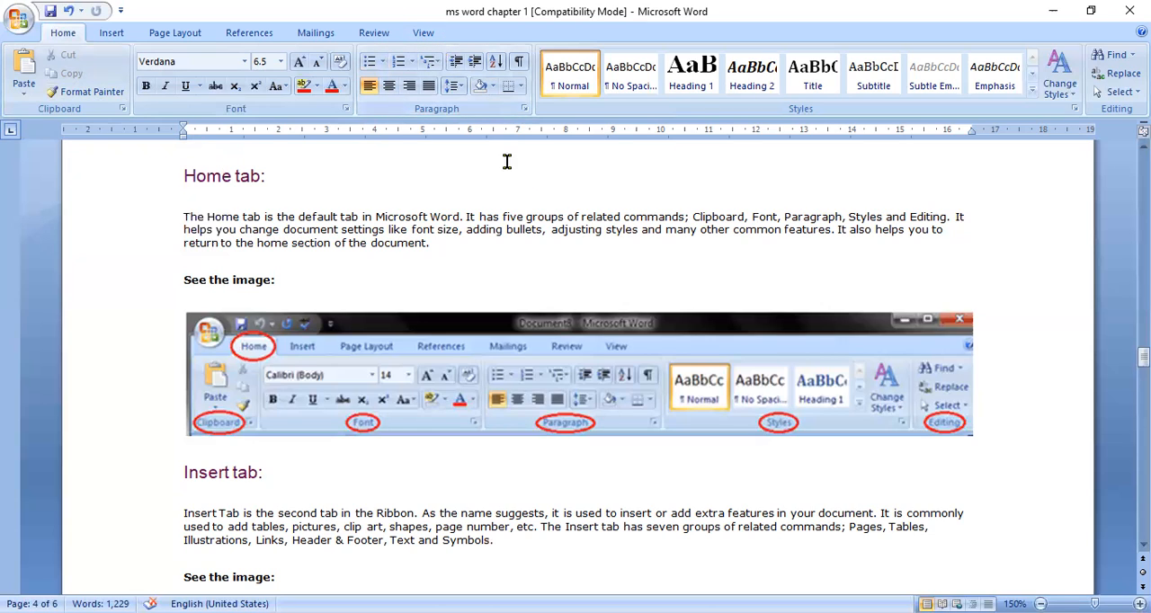
left_click(525, 109)
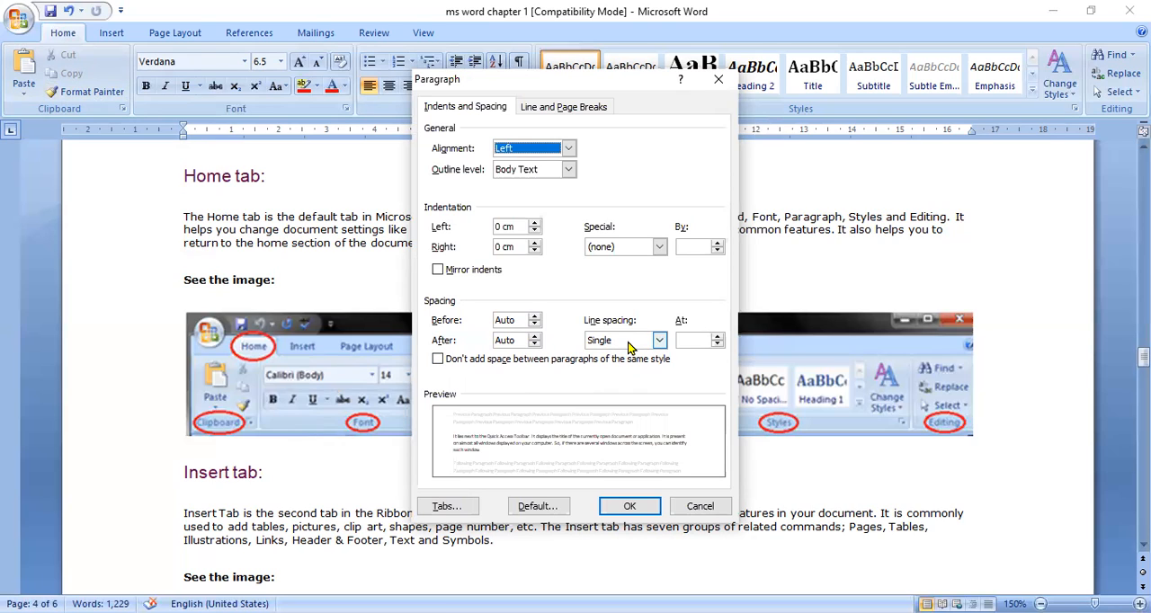
left_click(702, 508)
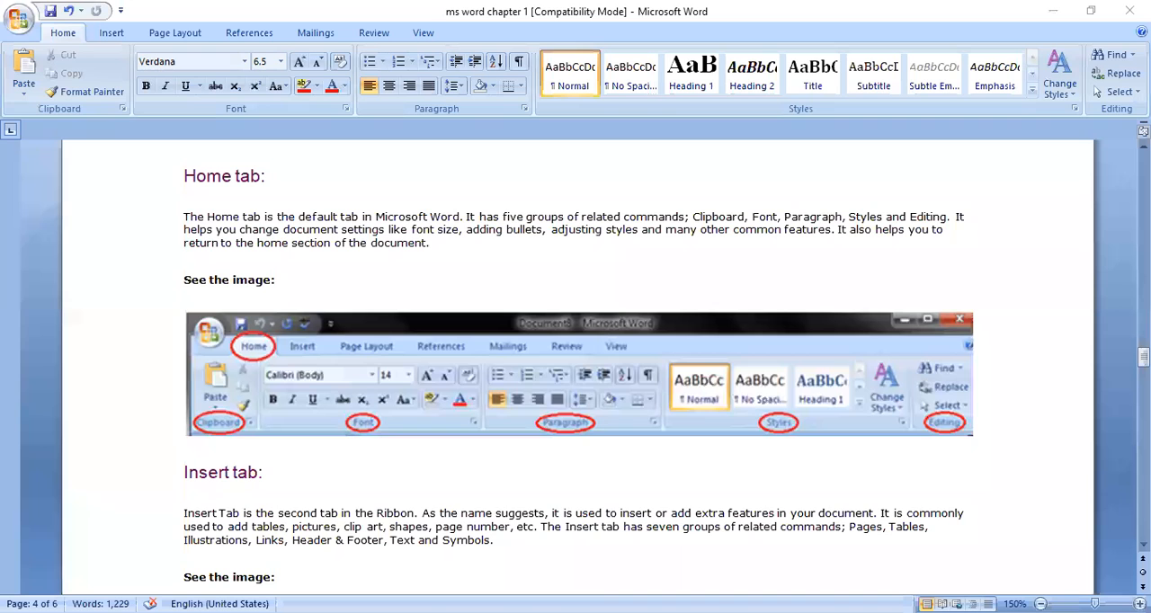
Step: Read the Insert tab section on page 4 and display the ribbon's Insert commands for comparison with its picture
scroll(576, 360, "down", 8)
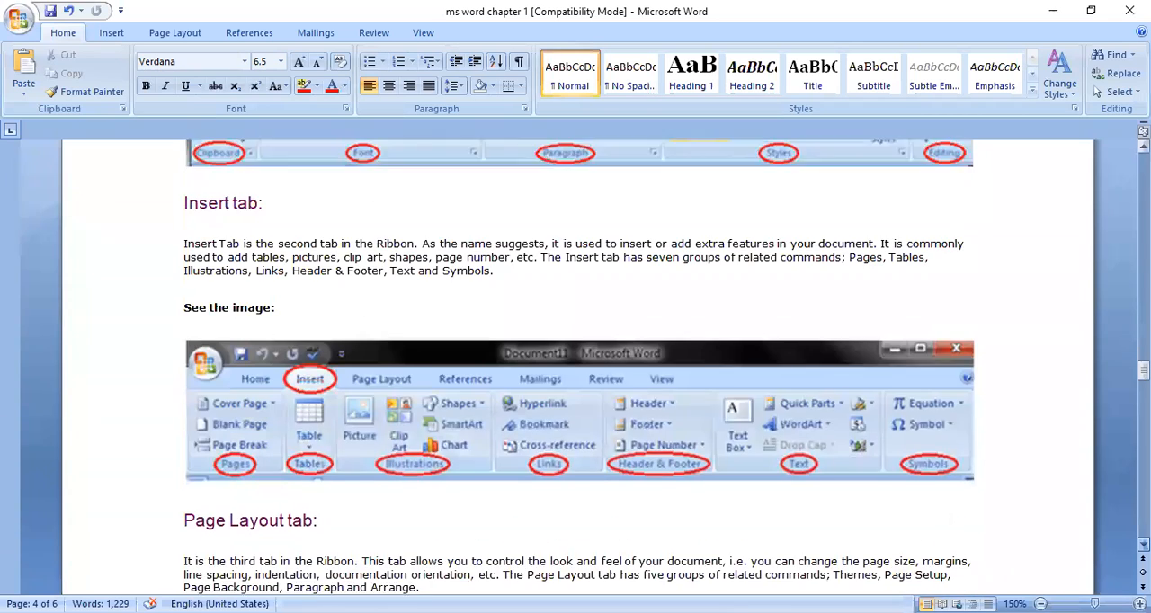
scroll(575, 359, "down", 1)
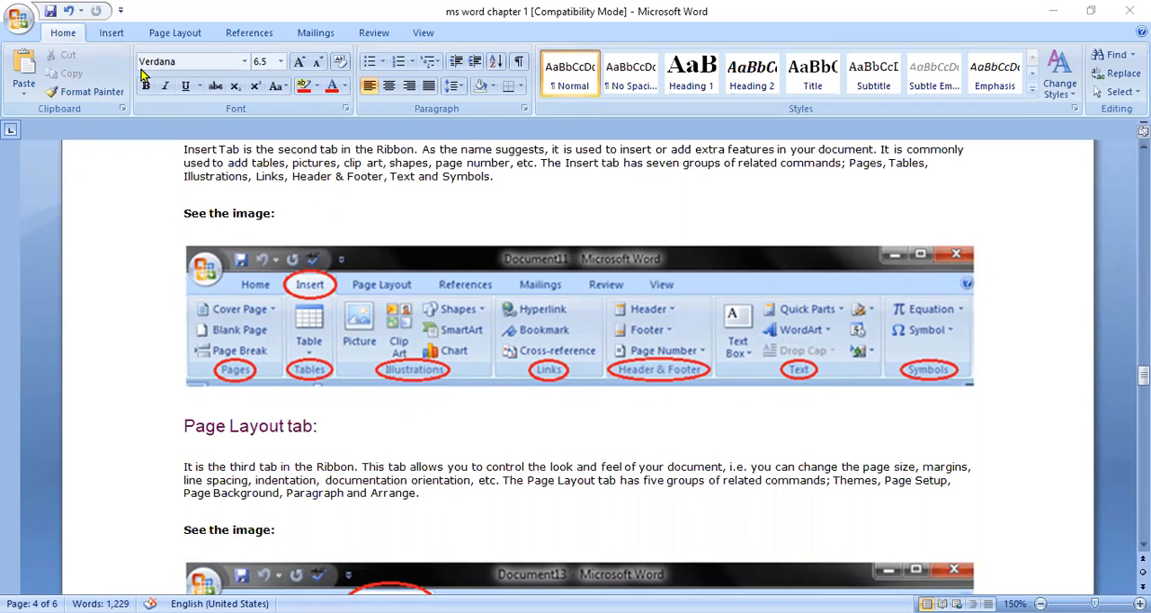
left_click(111, 34)
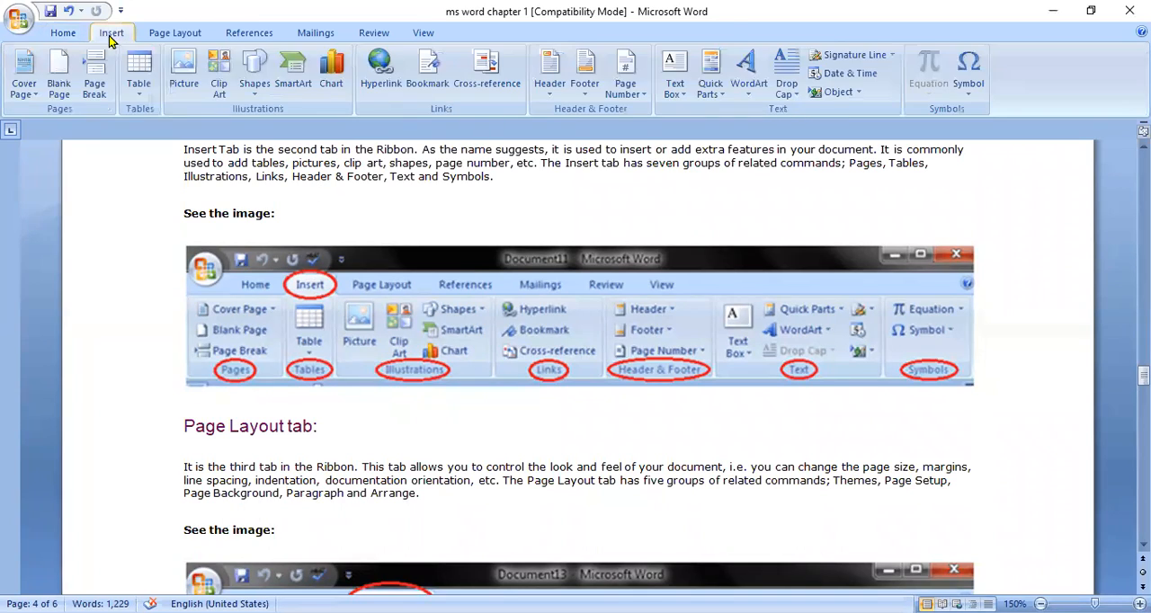
Step: Insert the Screenshot (6) picture from the Screenshots folder into the Title Bar paragraph, and undo the insertion
left_click(184, 72)
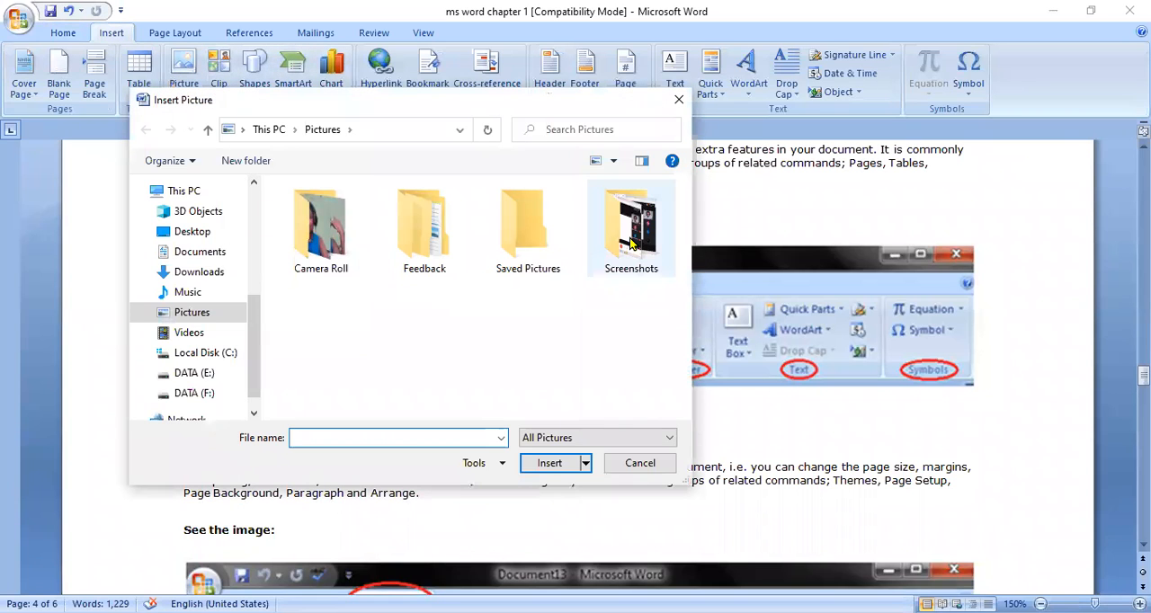
double_click(512, 226)
left_click(208, 129)
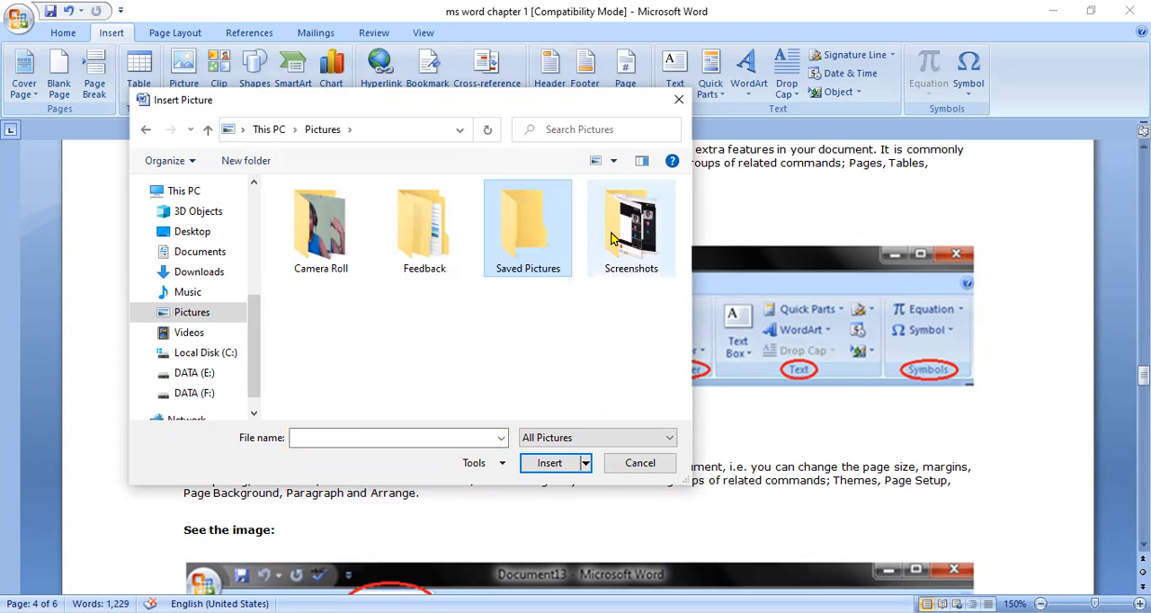
double_click(611, 238)
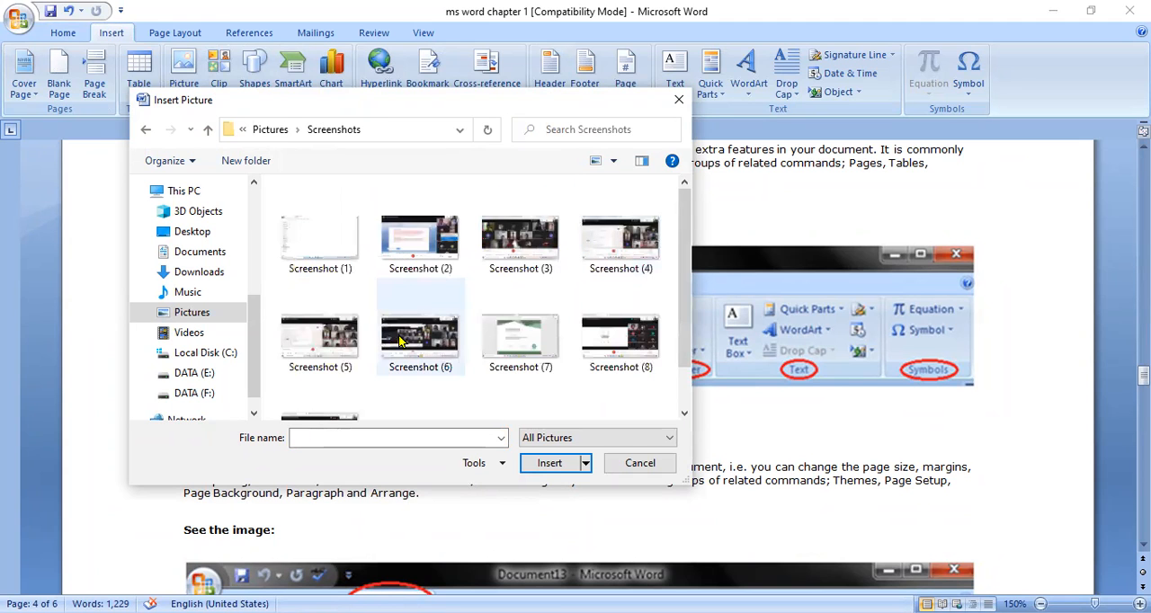
left_click(426, 349)
left_click(550, 463)
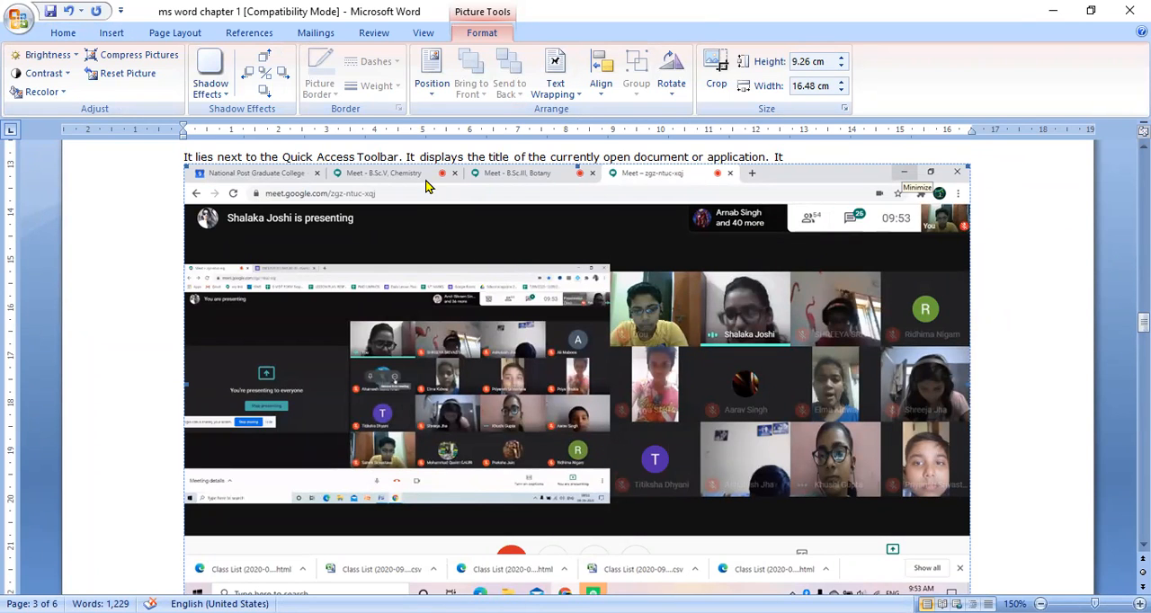
key("ctrl+z")
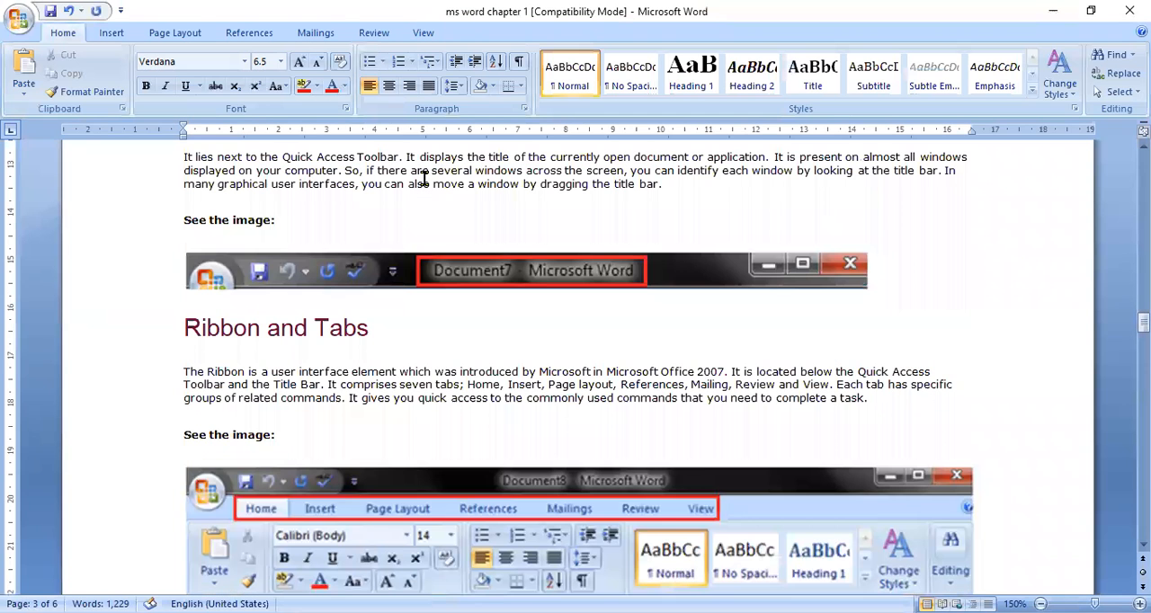
Step: Bring up the Clip Art search and look for "Traffic jam" in the selected collections
left_click(112, 32)
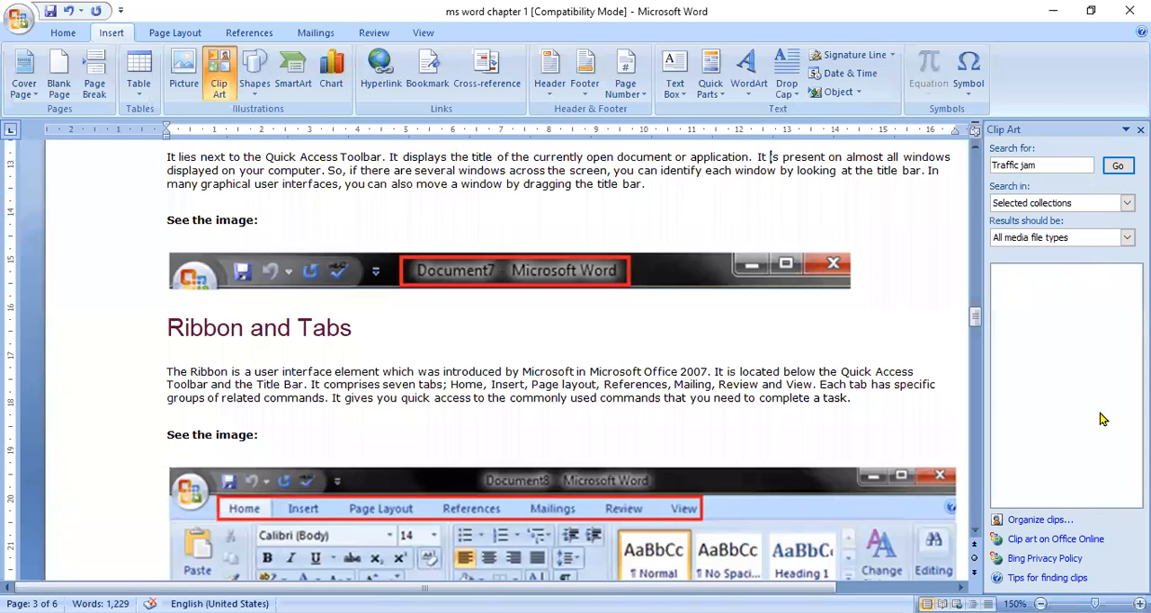
left_click(1115, 205)
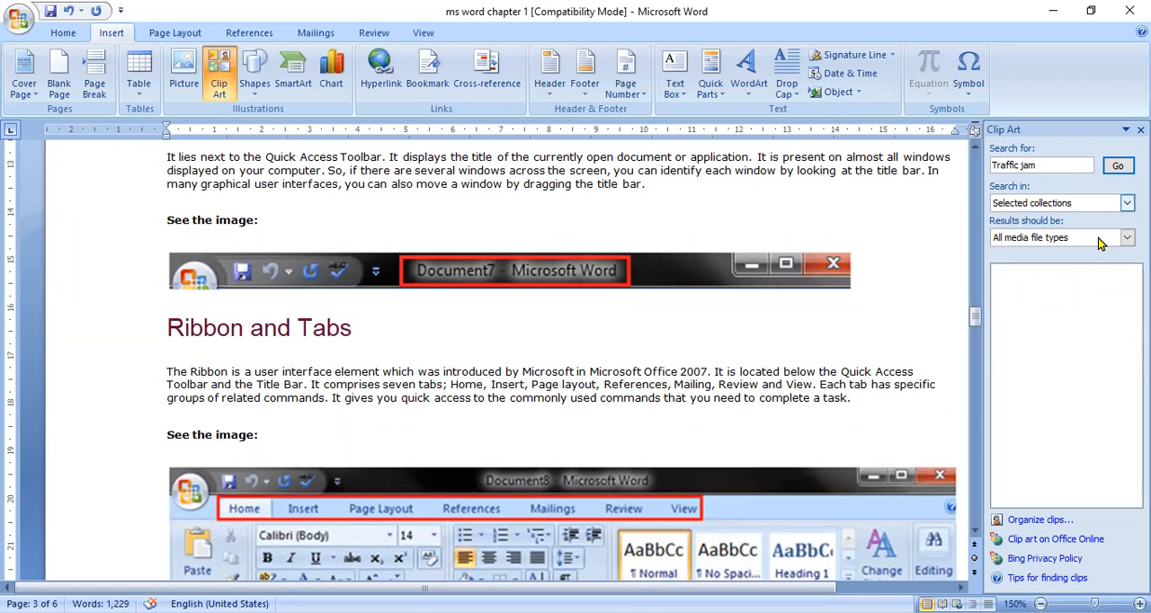
left_click(1090, 261)
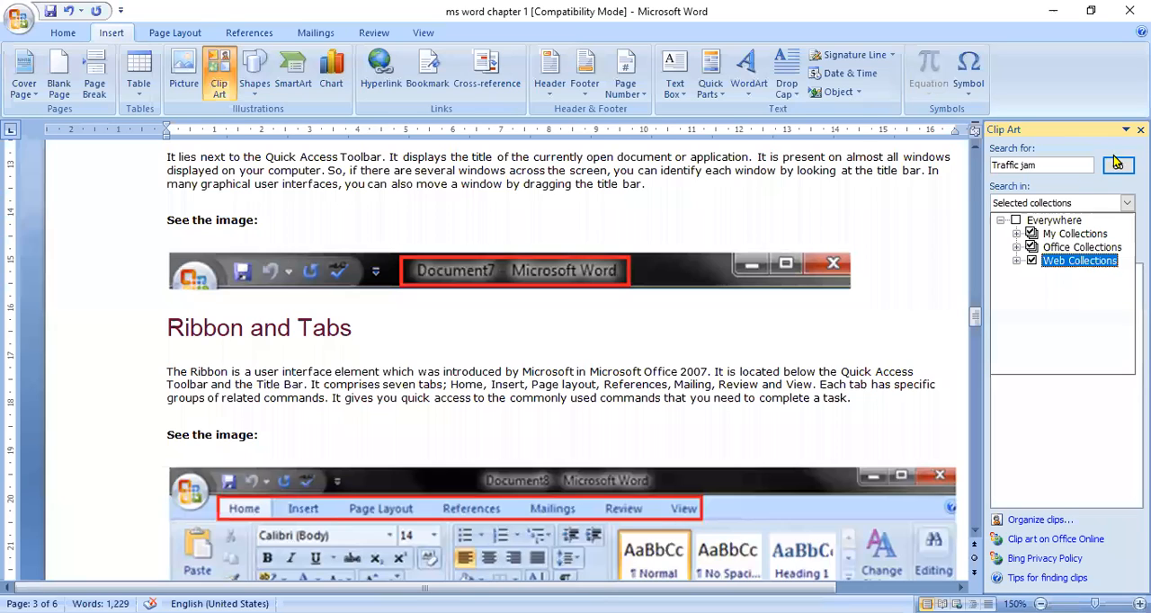
left_click(1116, 169)
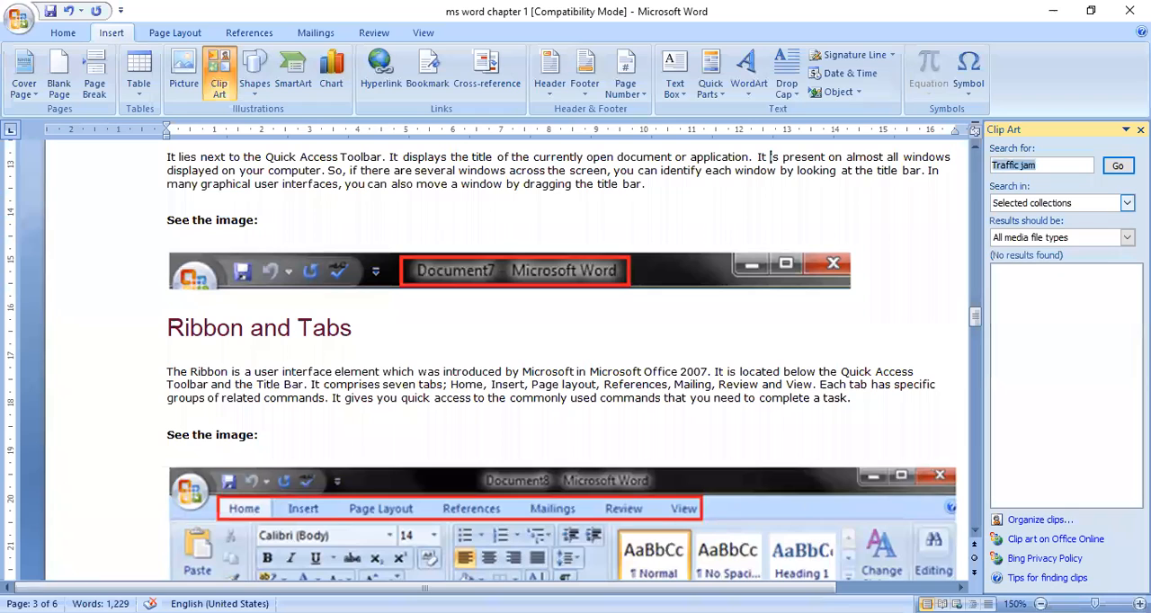
Step: Insert the candle picture from a clip art search for "star" after the Ribbon and Tabs heading, and delete it
left_click(1126, 202)
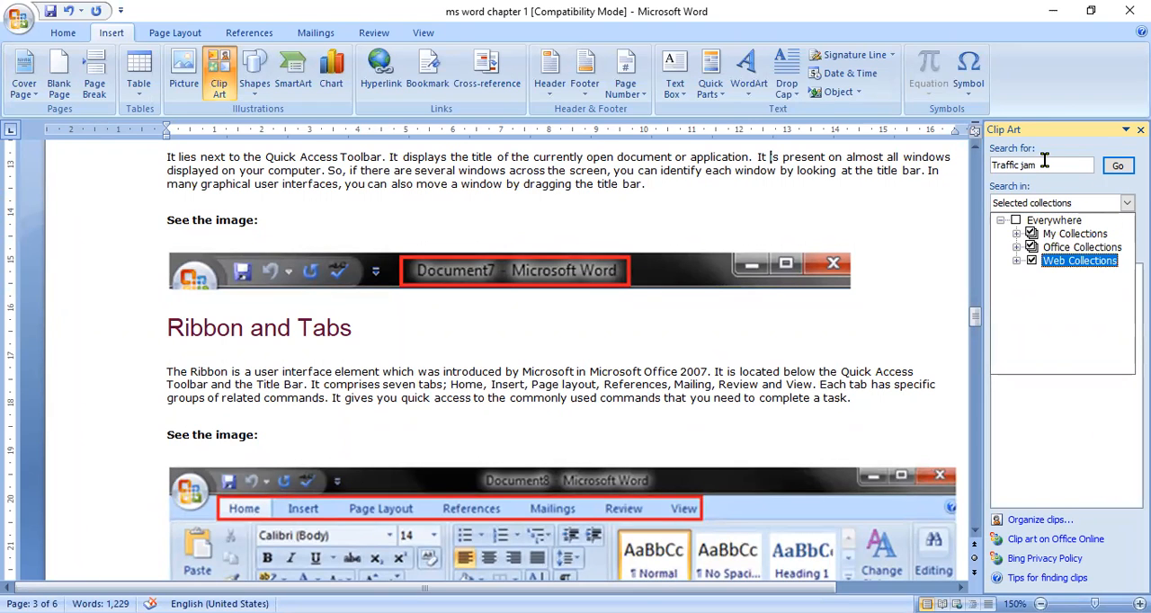
left_click(1043, 160)
key("BackSpace")
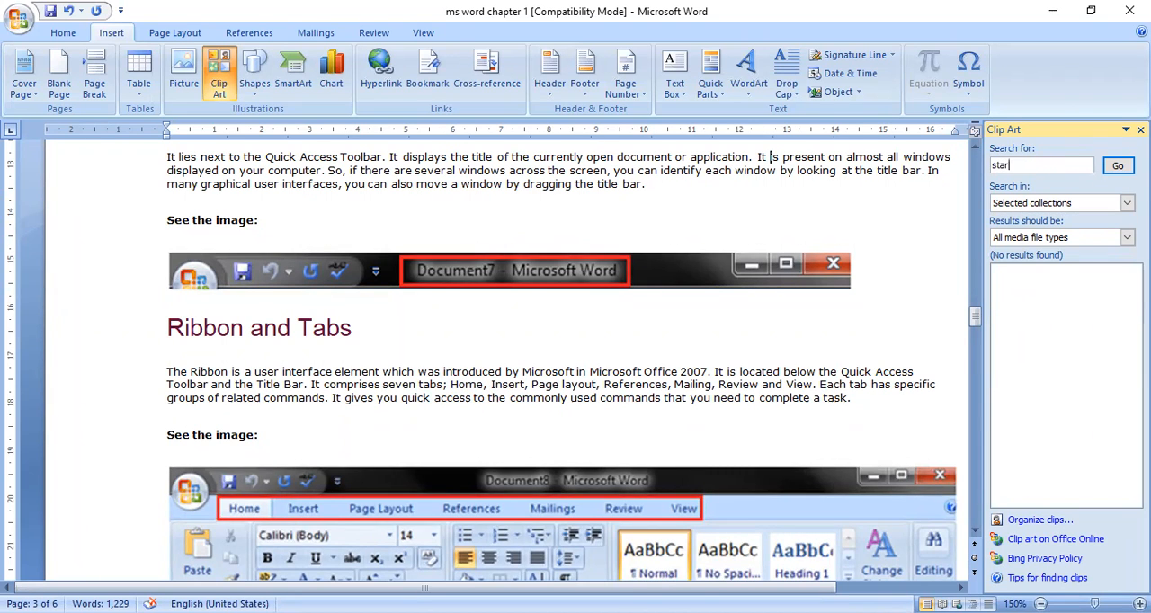
left_click(1117, 168)
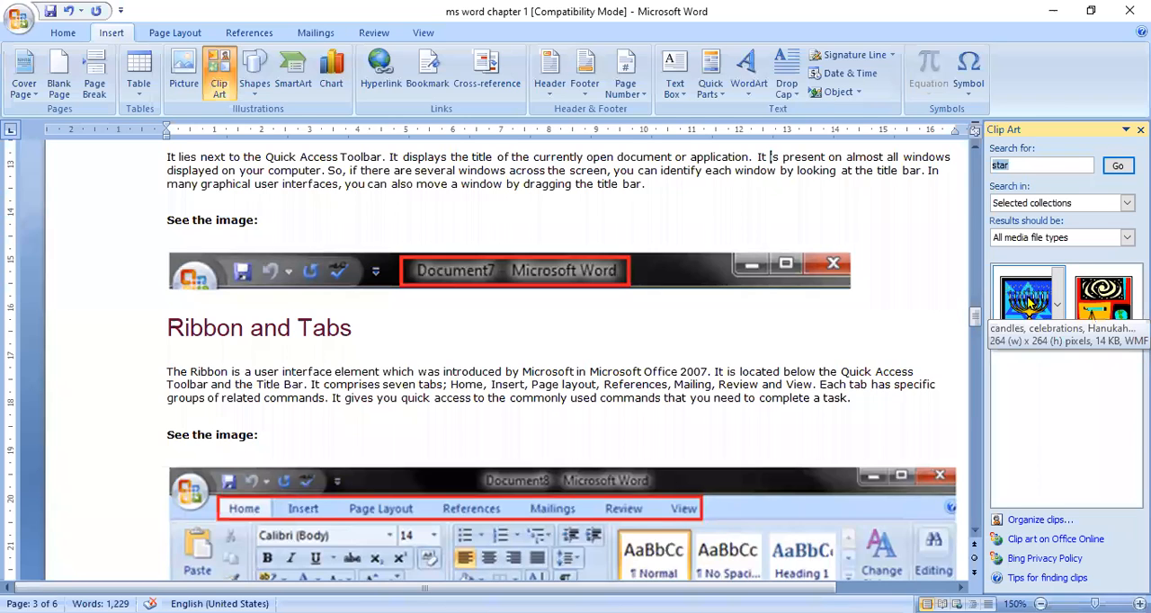
left_click_drag(1029, 305, 625, 344)
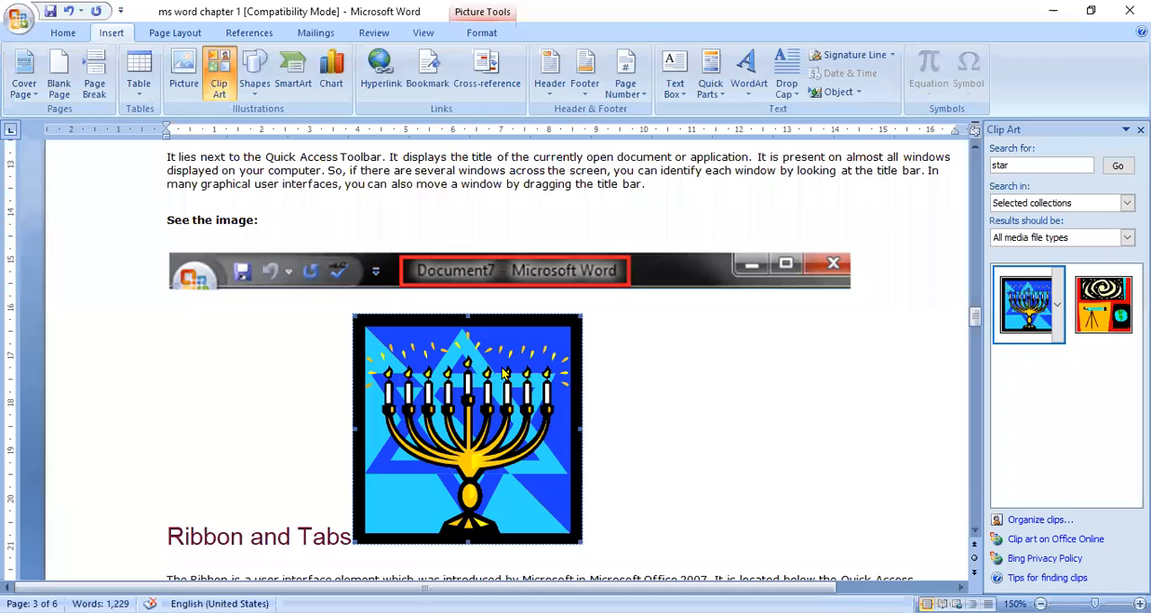
key("Delete")
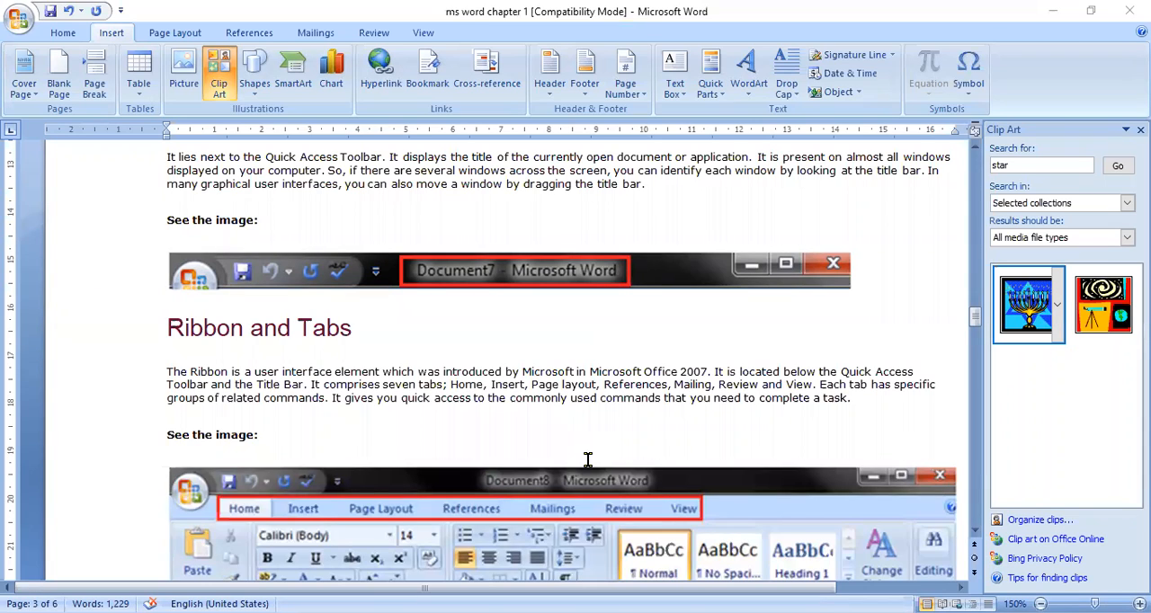
Step: Draw a rounded rectangle about 1.78 cm wide and 0.72 cm high beside the Ribbon and Tabs heading
left_click(253, 90)
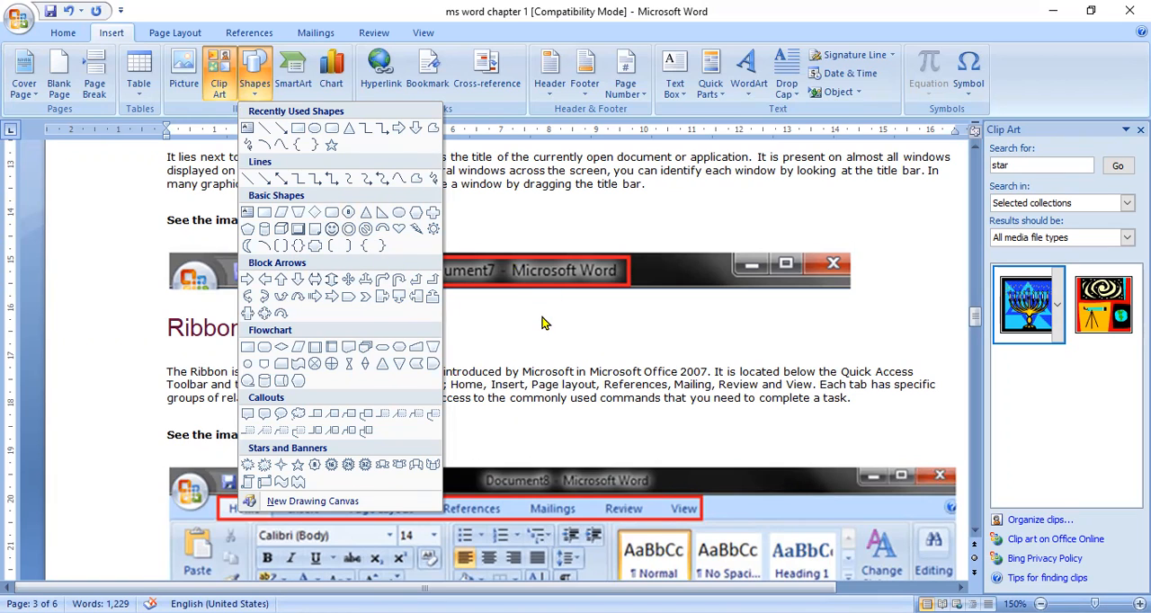
left_click(257, 78)
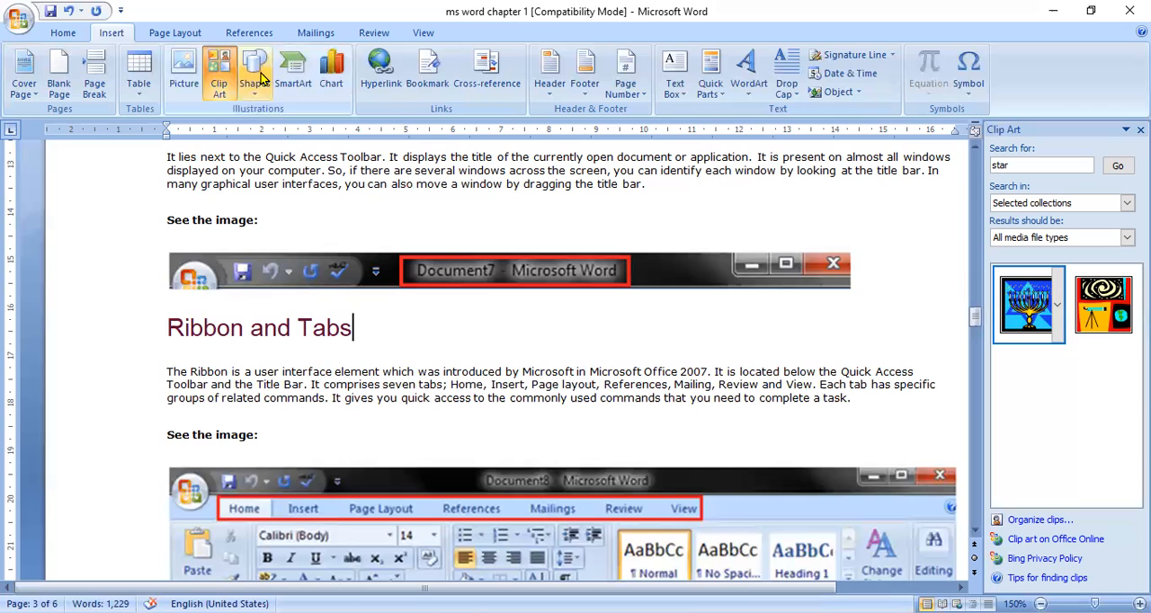
left_click(259, 79)
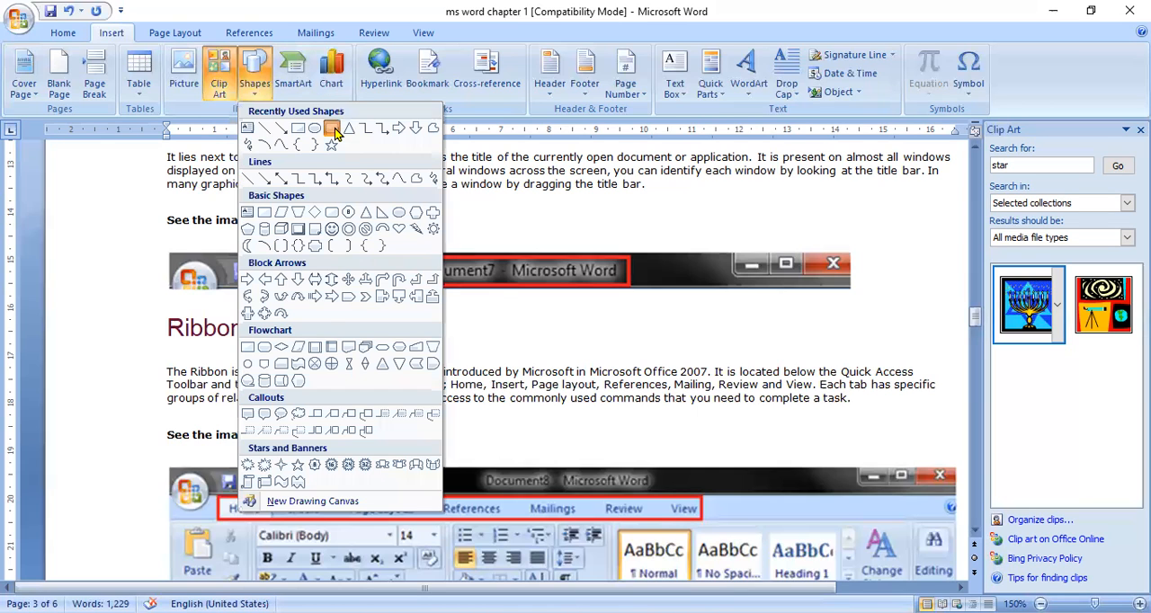
left_click(334, 132)
left_click_drag(491, 315, 576, 348)
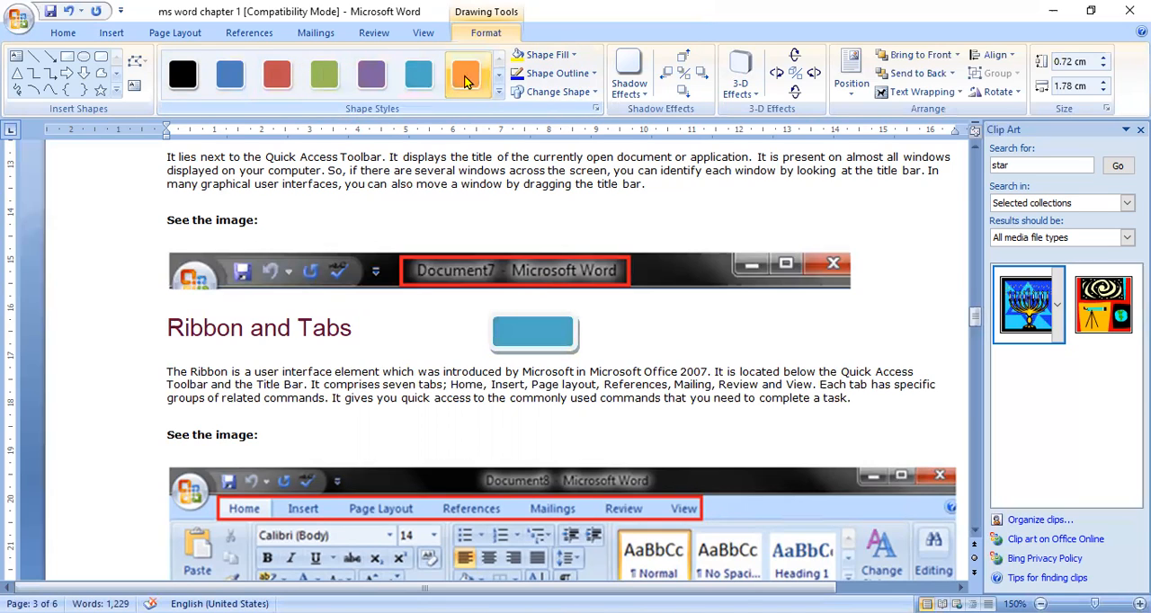
Step: View the shadow effects available for the rounded rectangle, and delete the shape without applying one
left_click(630, 90)
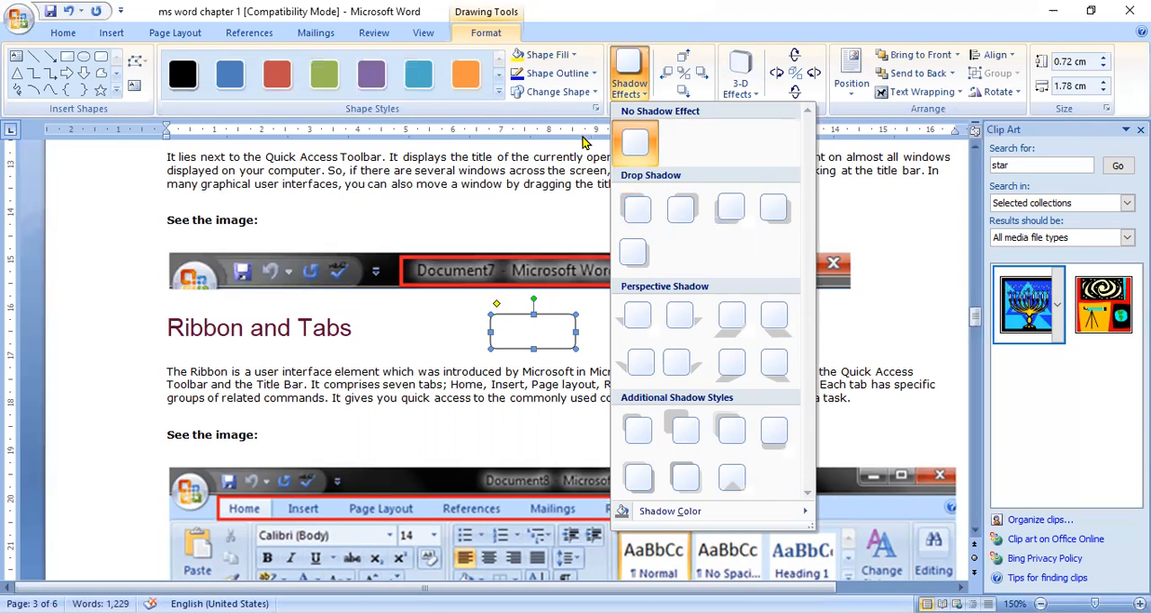
left_click(560, 203)
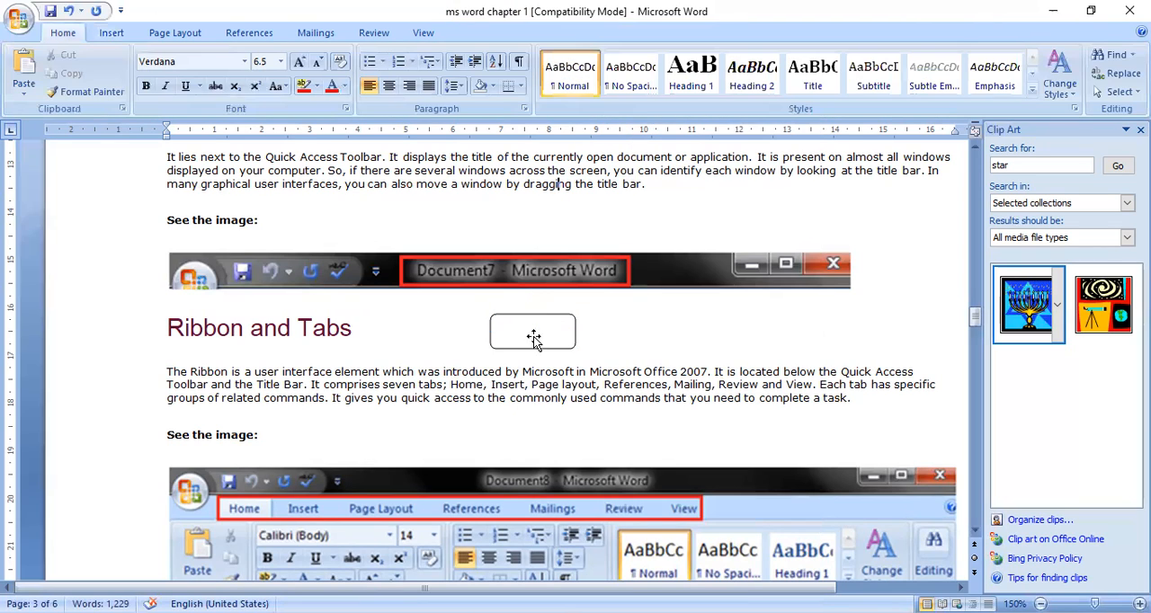
key("Delete")
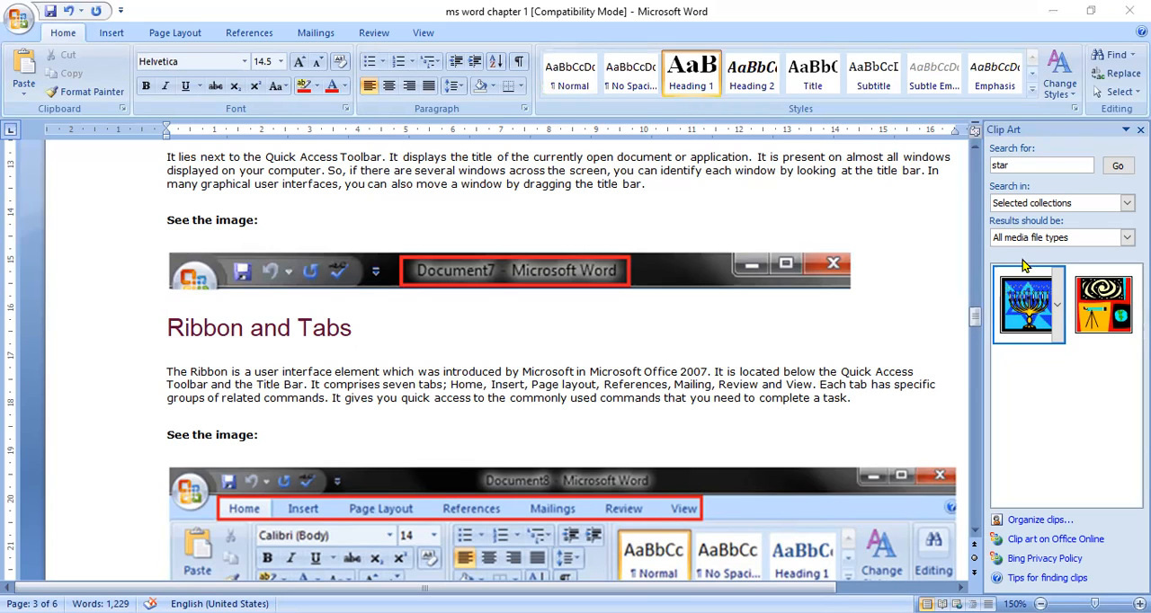
Step: Compare the Insert tab picture on page 4 with the ribbon's Insert commands, examining the Links and Header & Footer groups
left_click(974, 536)
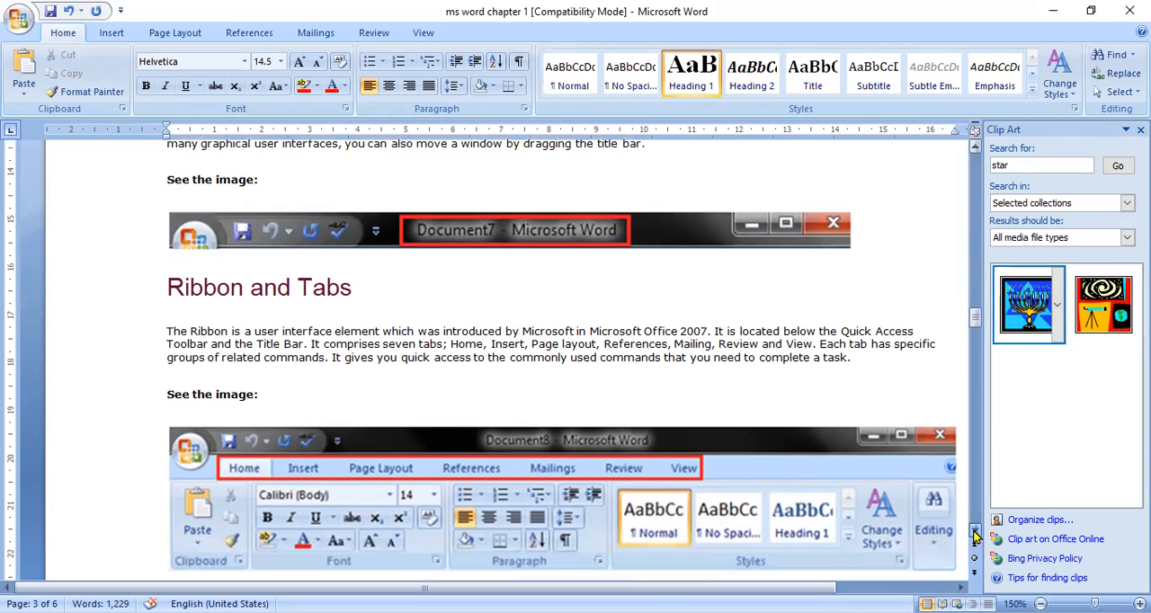
left_click(976, 536)
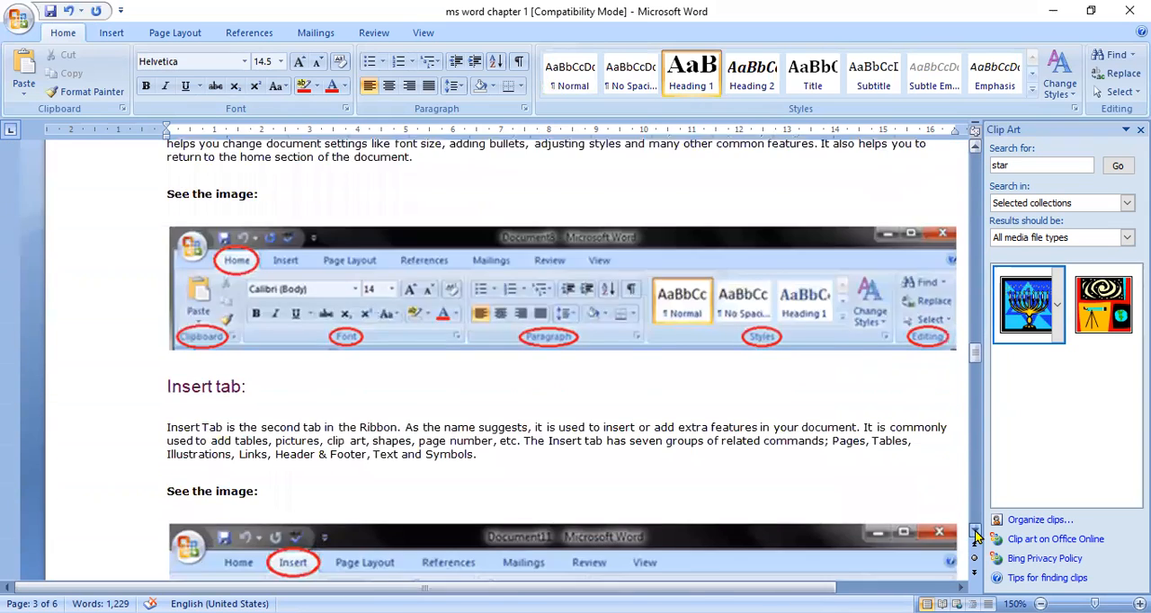
left_click(977, 536)
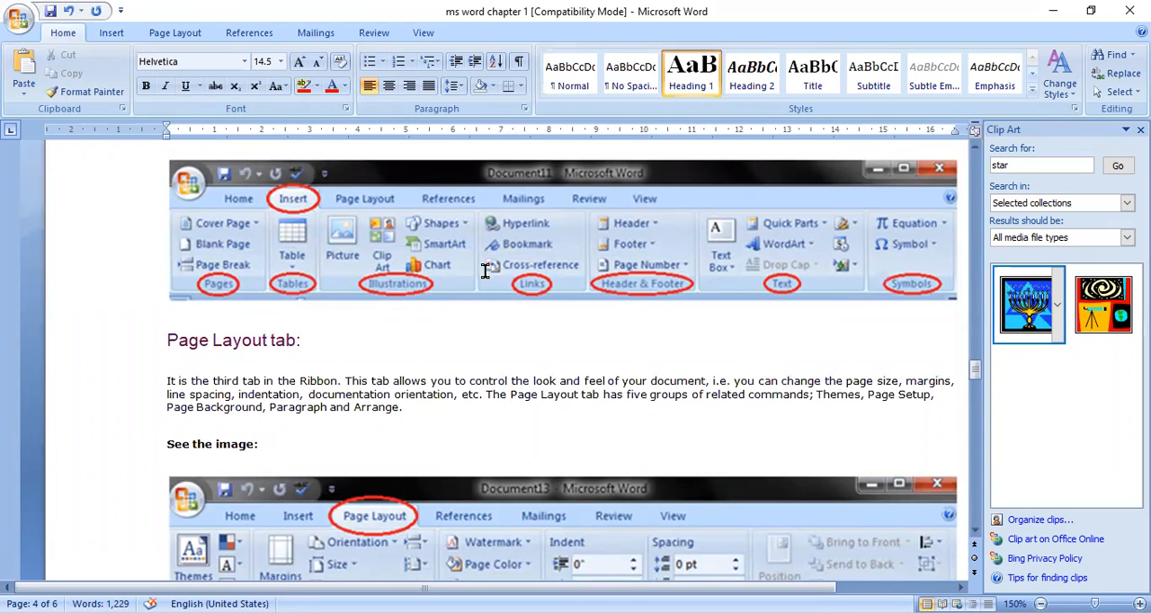
left_click(111, 33)
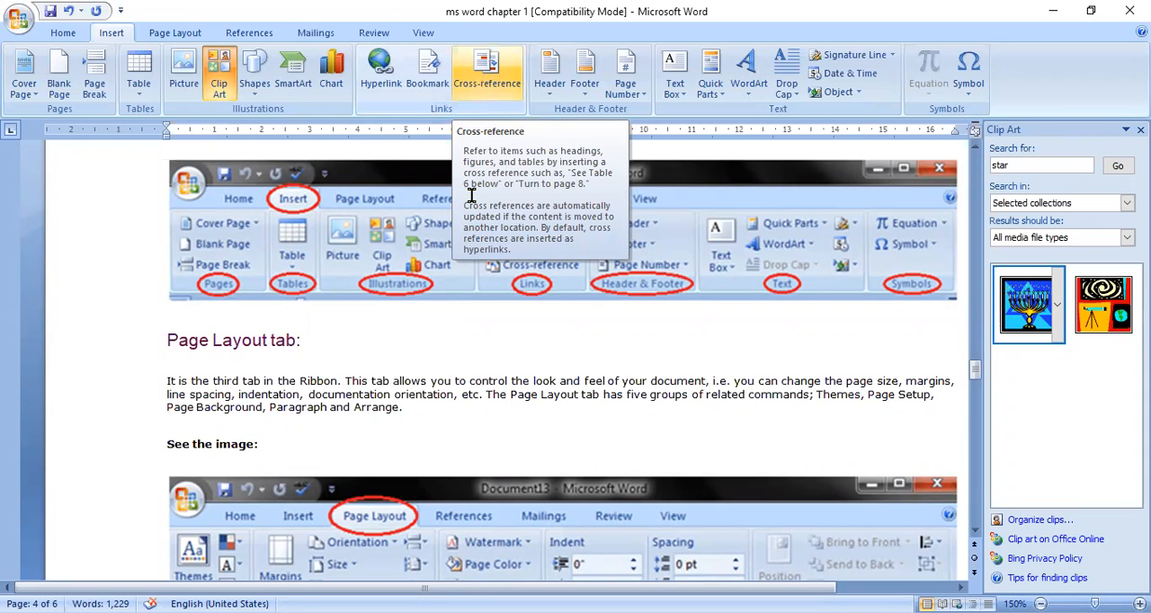
left_click(348, 337)
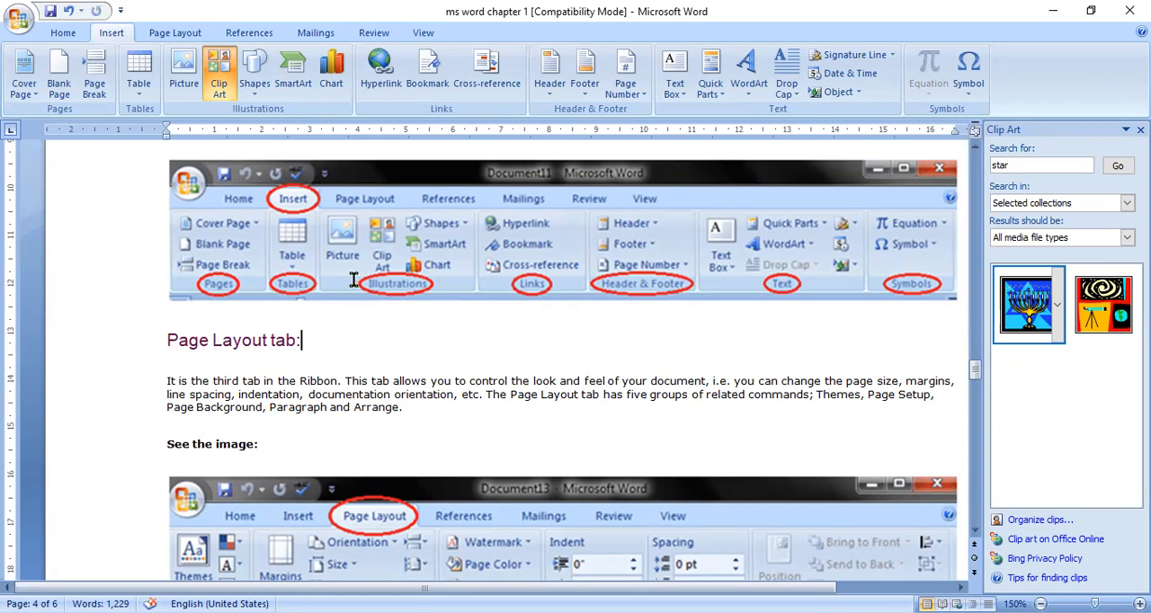
Step: Add a Blank built-in header reading "COMPUTER CLASSES BY" followed by the teacher's name, all in capitals
left_click(547, 90)
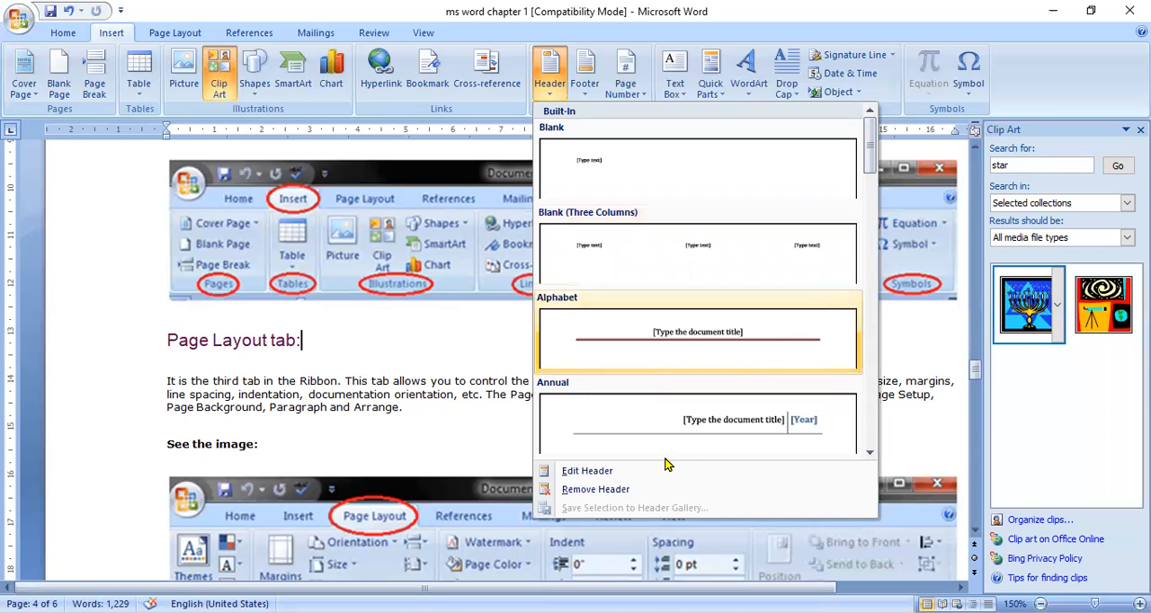
left_click(657, 165)
type("com")
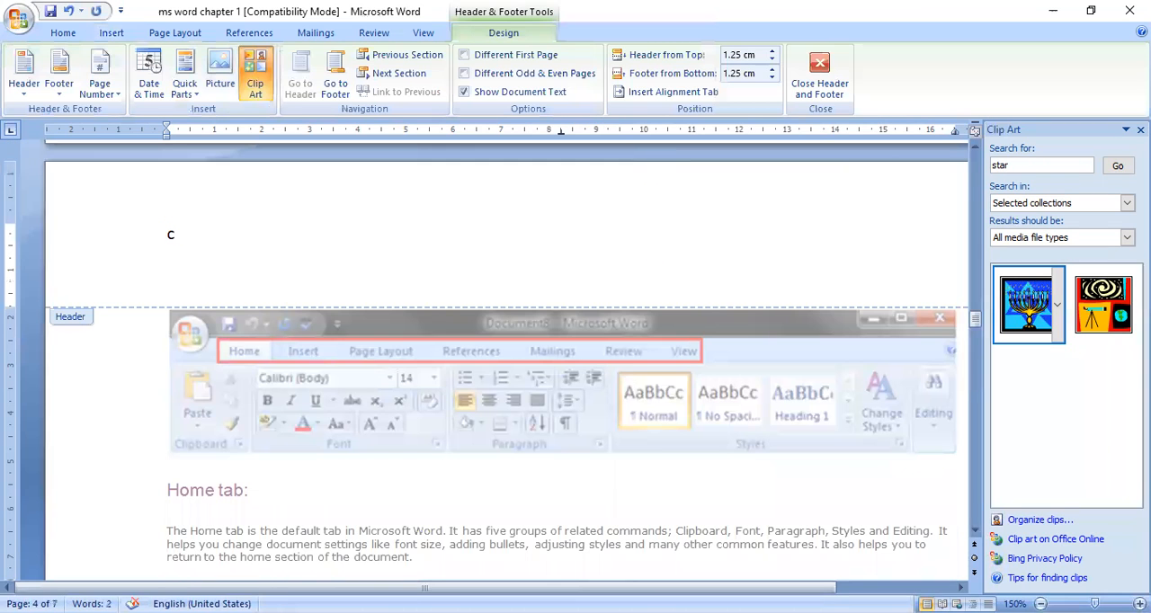
key("BackSpace")
key("BackSpace")
key("BackSpace")
type("COMPUTER C")
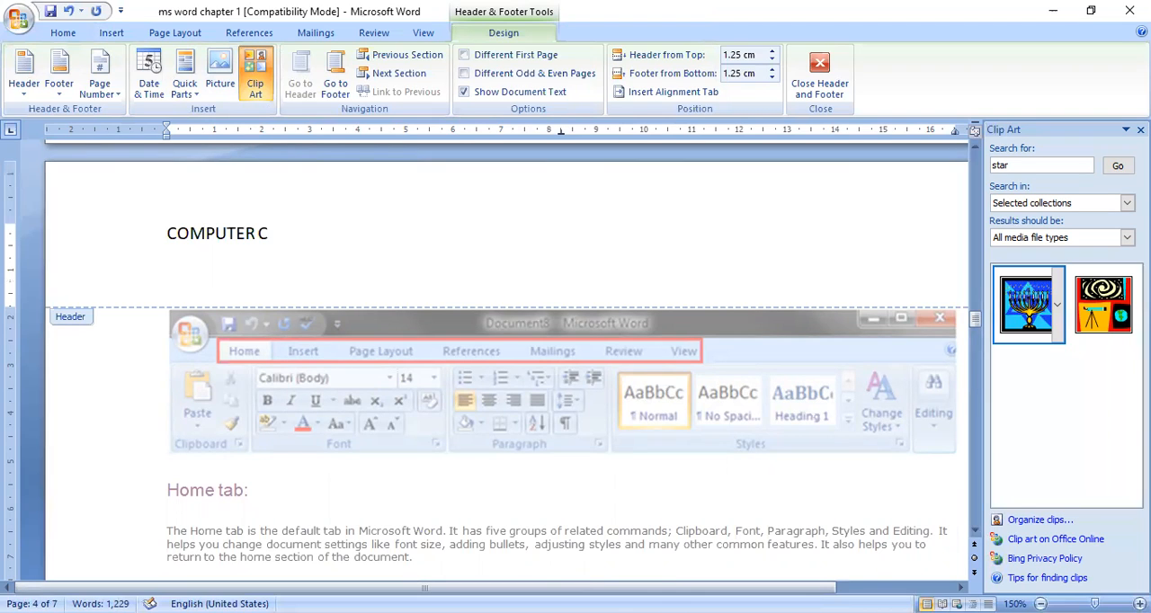
type("LASS")
key("BackSpace")
type("ES BY A")
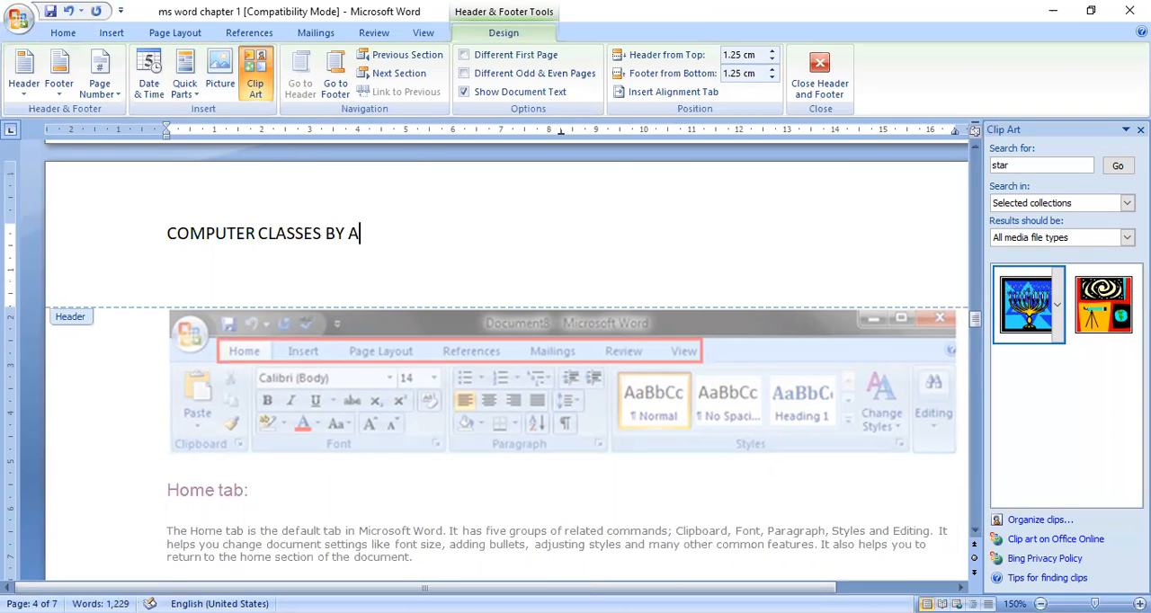
type("MIT SIR")
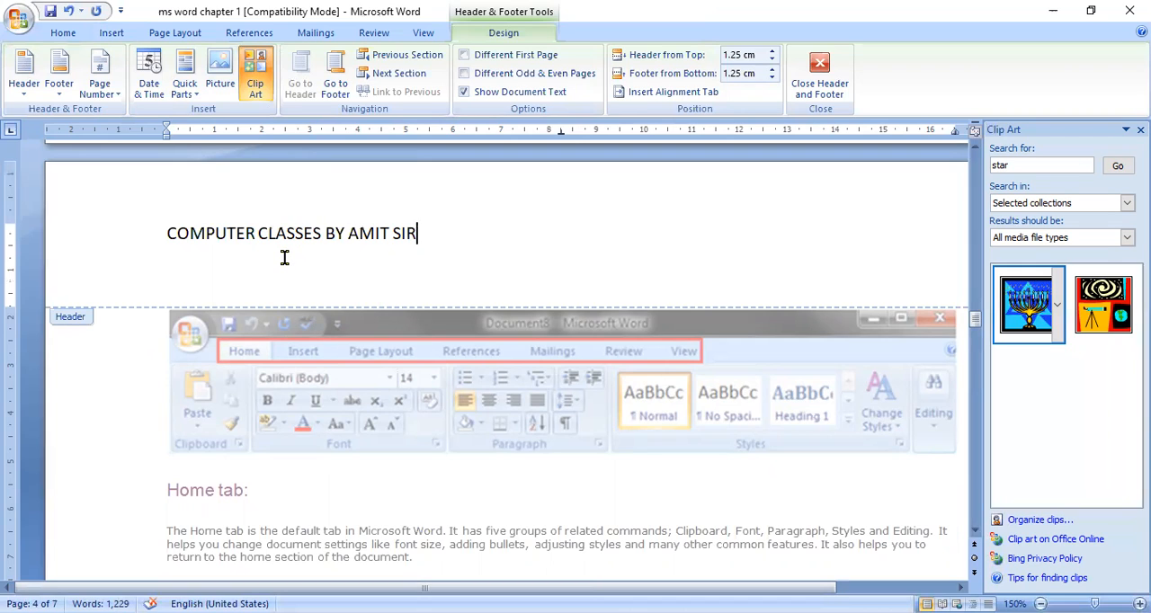
Step: Centre the header text, make it bold and red, and return to the document body
key("ctrl+e")
key("ctrl+a")
key("ctrl+b")
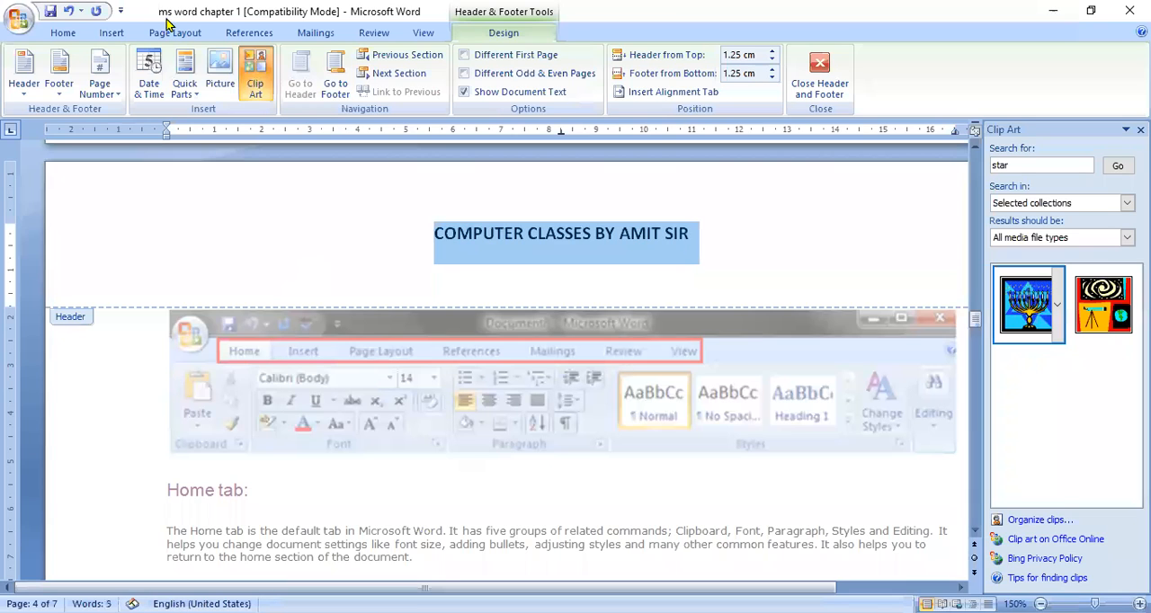
left_click(68, 32)
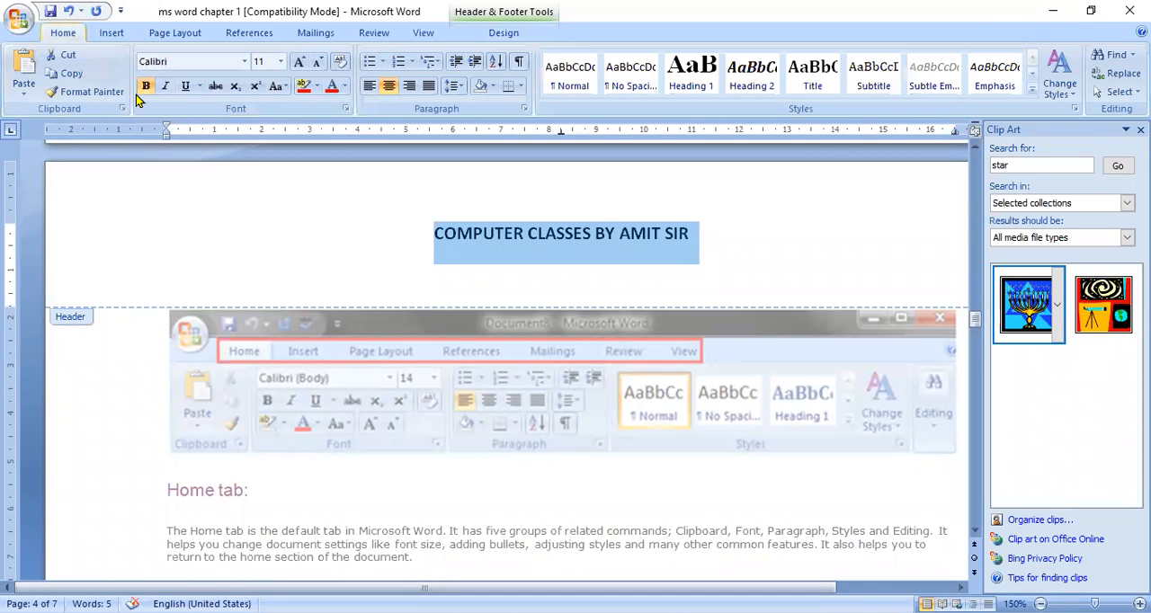
left_click(331, 86)
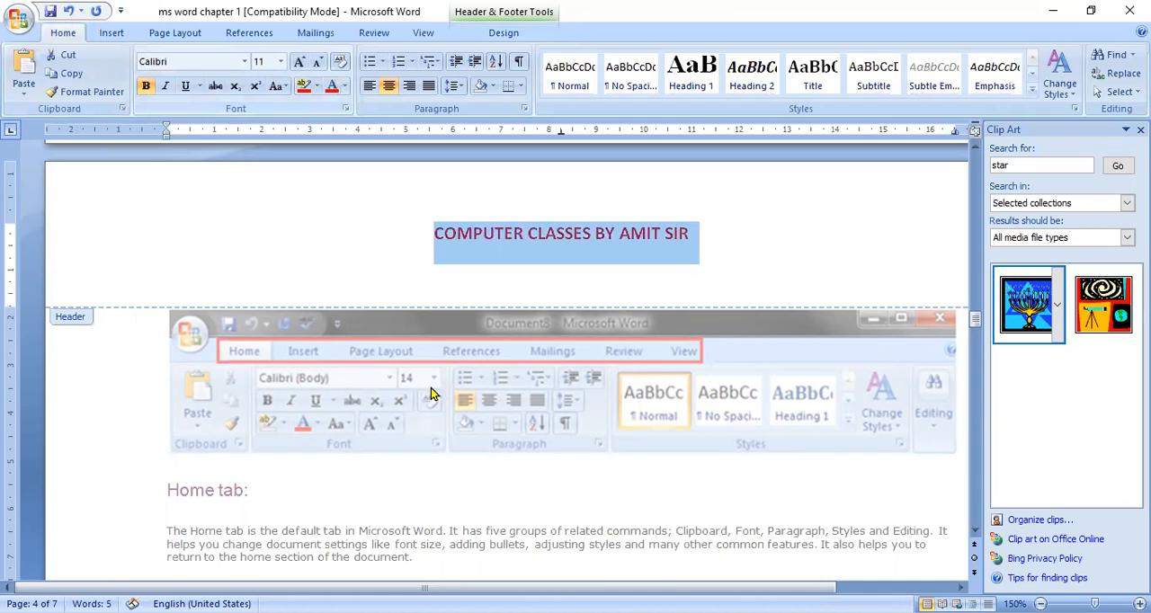
double_click(534, 512)
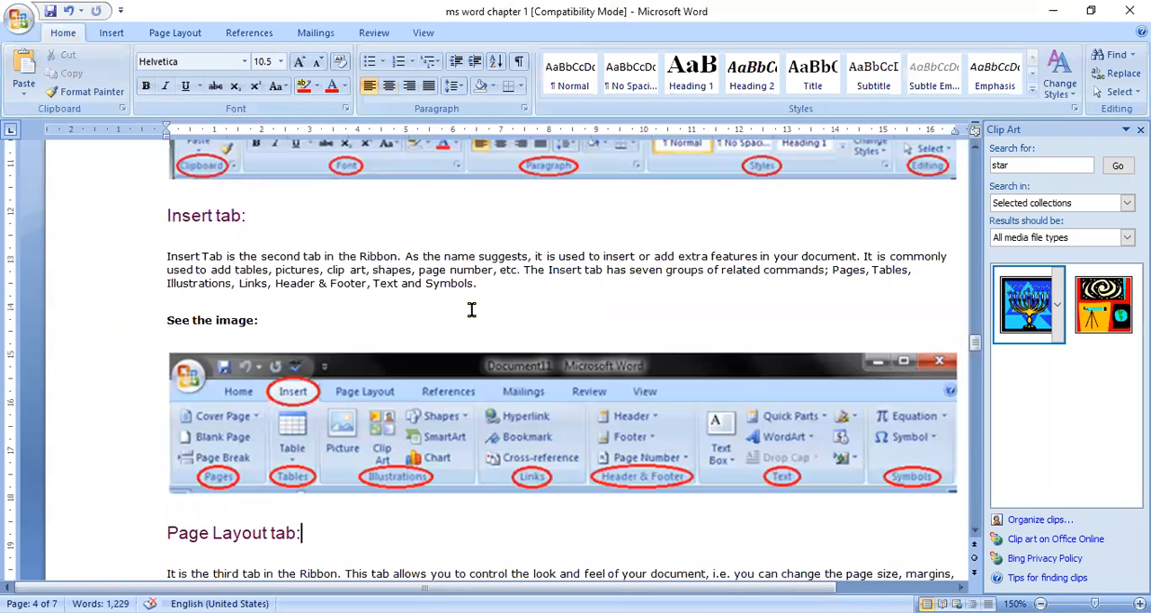
Step: Examine the header on the other pages, going up to page 2 and back down to page 4
key("Up")
key("Up")
key("Up")
key("Up")
key("Up")
key("Up")
key("Up")
key("Up")
key("Up")
key("Up")
key("Up")
key("Up")
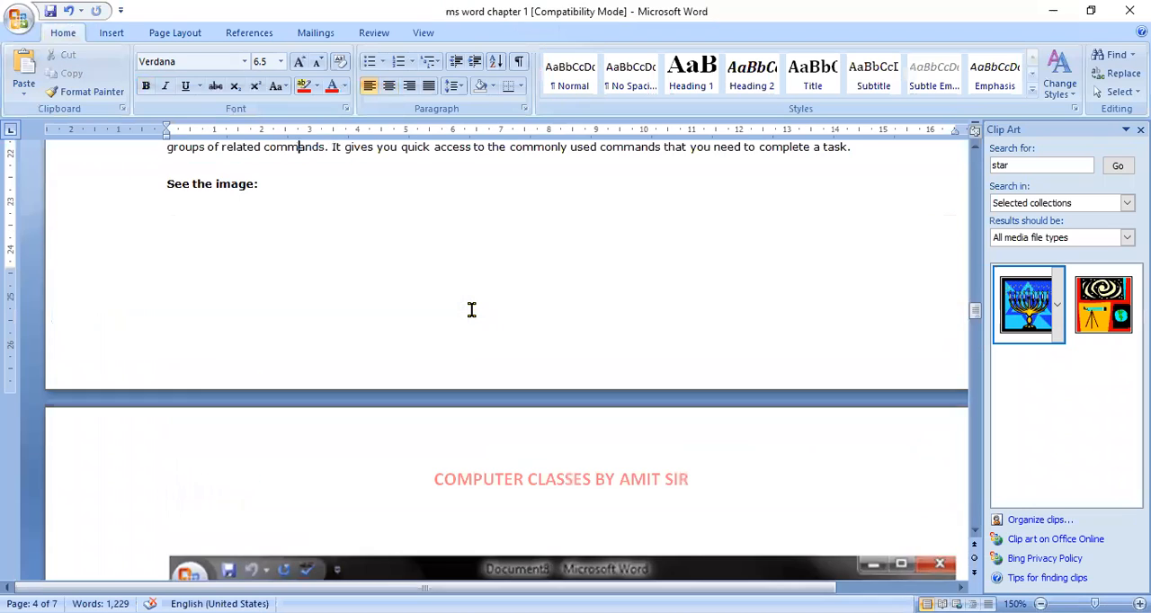
key("Up")
key("Up")
key("Up")
key("Up")
key("Up")
key("Up")
key("Up")
key("Up")
key("Up")
key("Up")
key("Up")
key("Up")
key("Up")
key("Up")
key("Up")
key("Up")
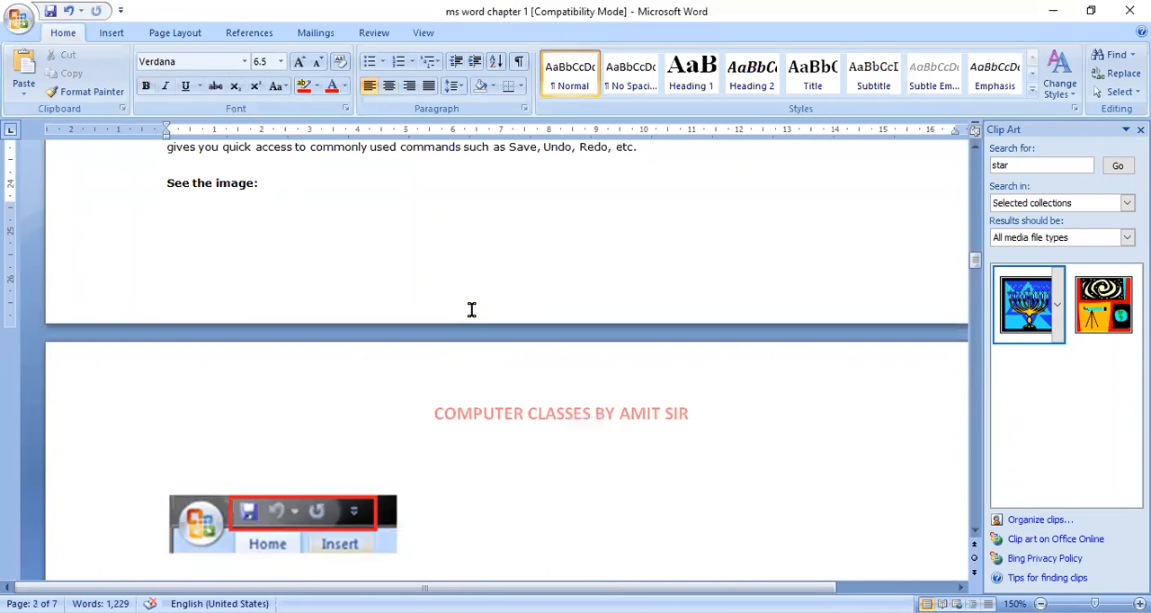
key("Up")
key("Up")
key("Up")
key("Up")
key("Up")
key("Up")
key("Up")
key("Up")
key("Up")
key("Up")
key("Up")
key("Up")
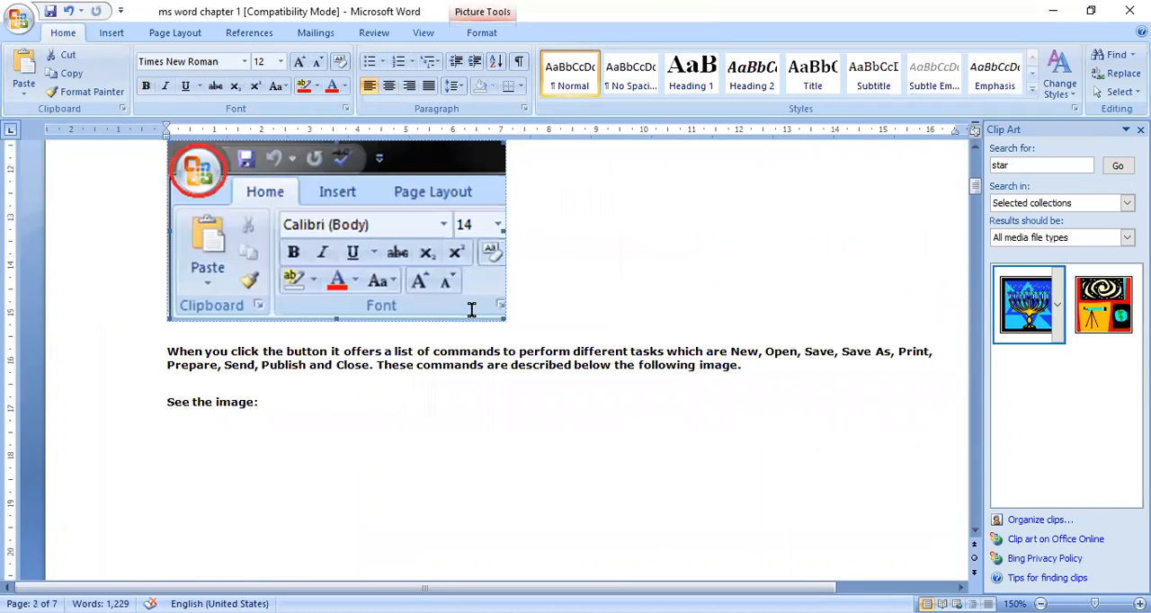
key("Up")
key("Up")
key("Up")
key("Up")
key("Up")
key("Down")
key("Down")
key("Down")
key("Down")
key("Down")
key("Down")
key("Down")
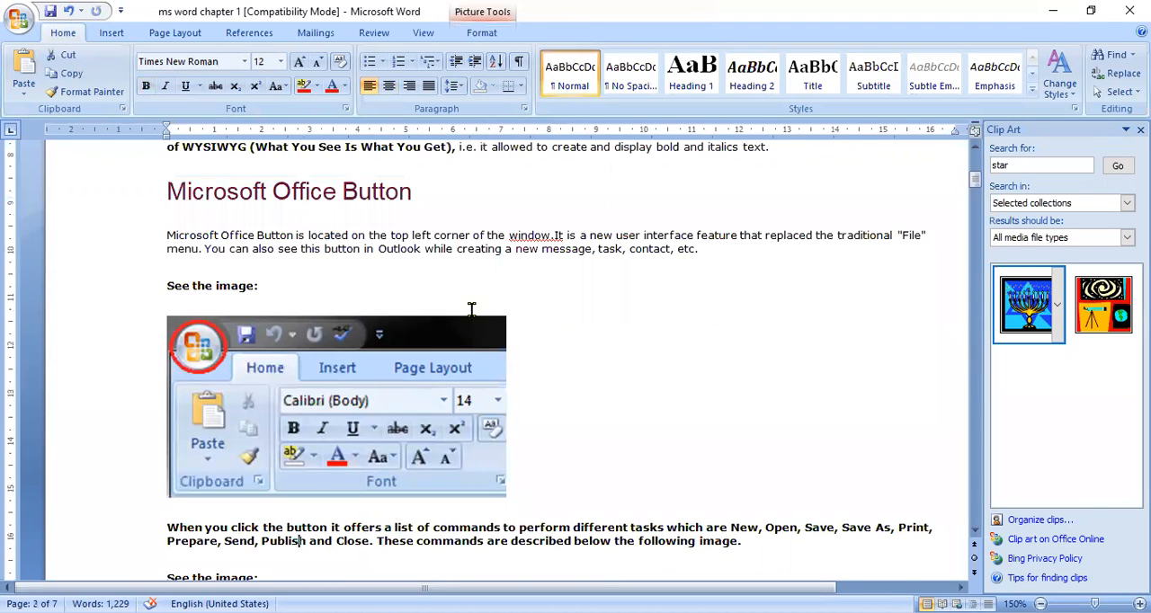
key("Down")
key("Down")
key("Down")
key("Down")
key("Down")
key("Down")
key("Down")
key("Down")
key("Down")
key("Down")
key("Down")
key("Down")
key("Down")
key("Down")
key("Down")
key("Down")
key("Down")
key("Down")
key("Down")
key("Down")
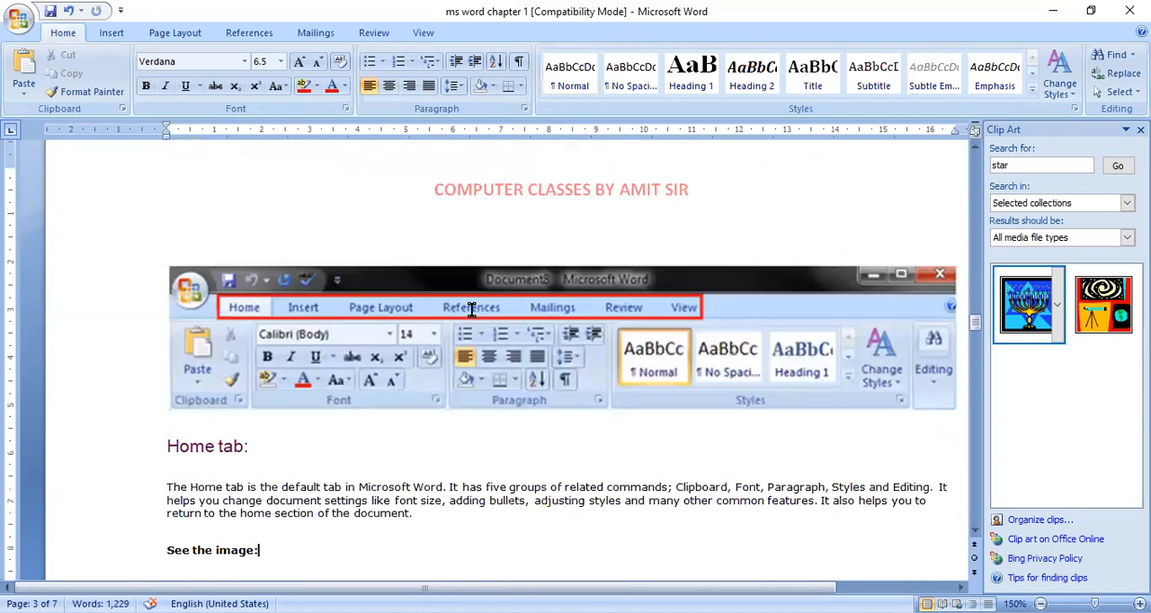
Step: Return to the Insert tab section on page 4 and examine the gallery of built-in footers
key("Down")
key("Down")
key("Down")
key("Down")
key("Down")
key("Down")
key("Down")
key("Down")
key("Down")
key("Down")
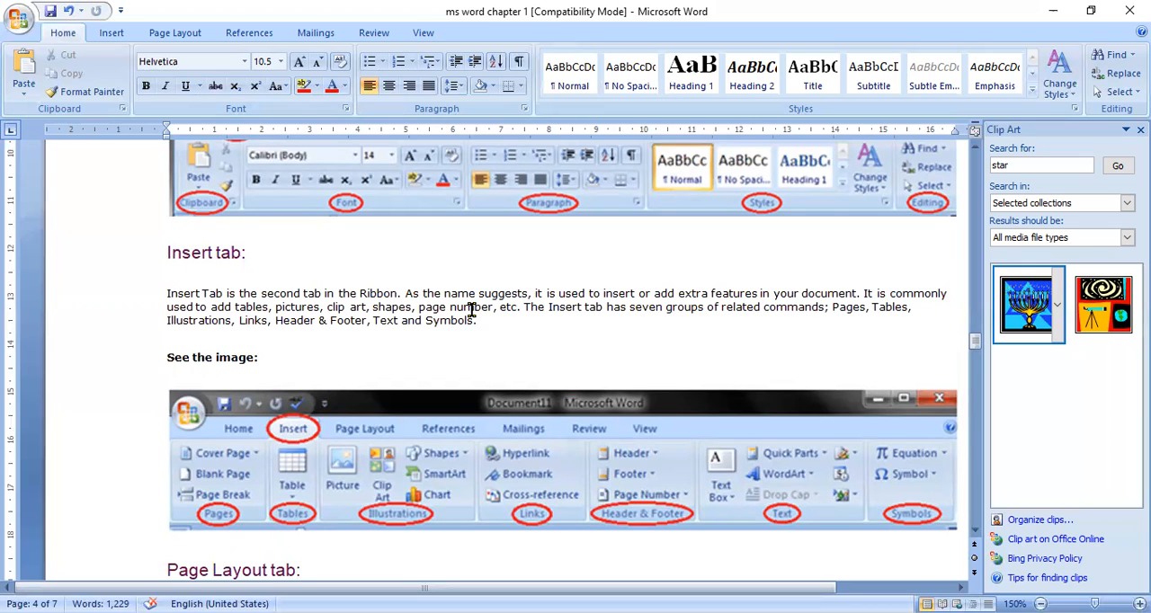
left_click(110, 34)
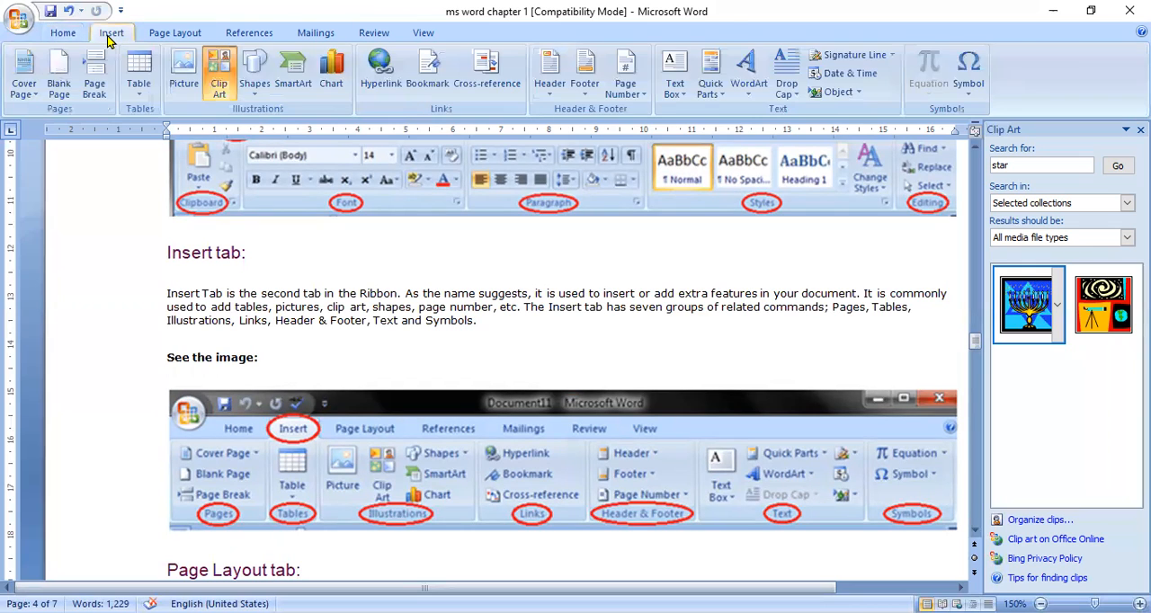
left_click(586, 94)
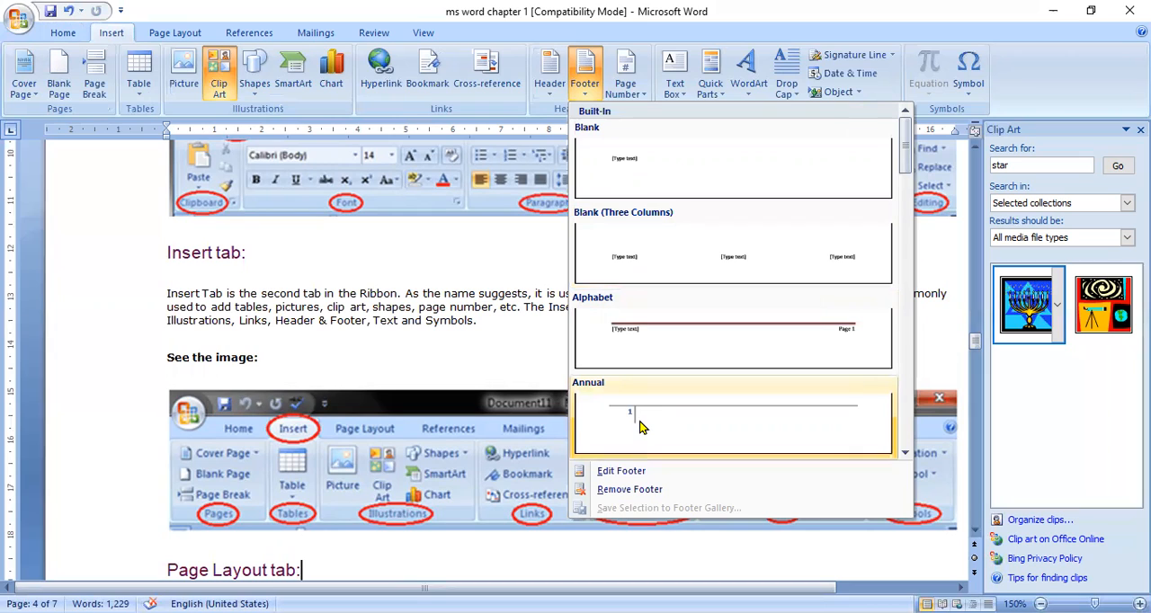
left_click(476, 310)
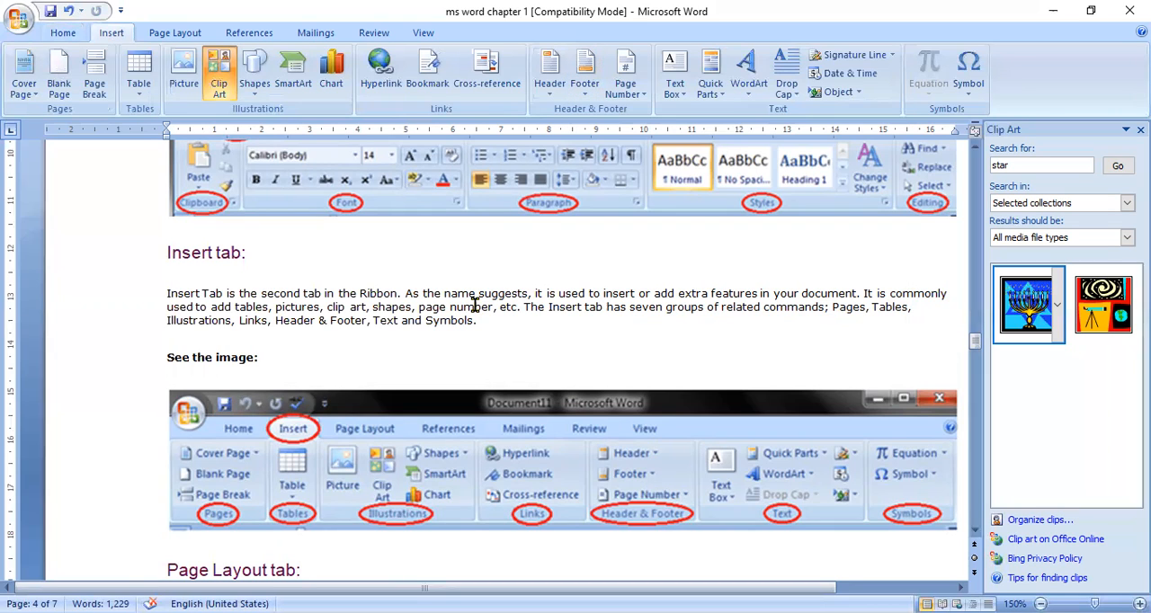
Step: Examine the page number placement and format options, and close the Clip Art pane
left_click(643, 94)
mouse_move(650, 120)
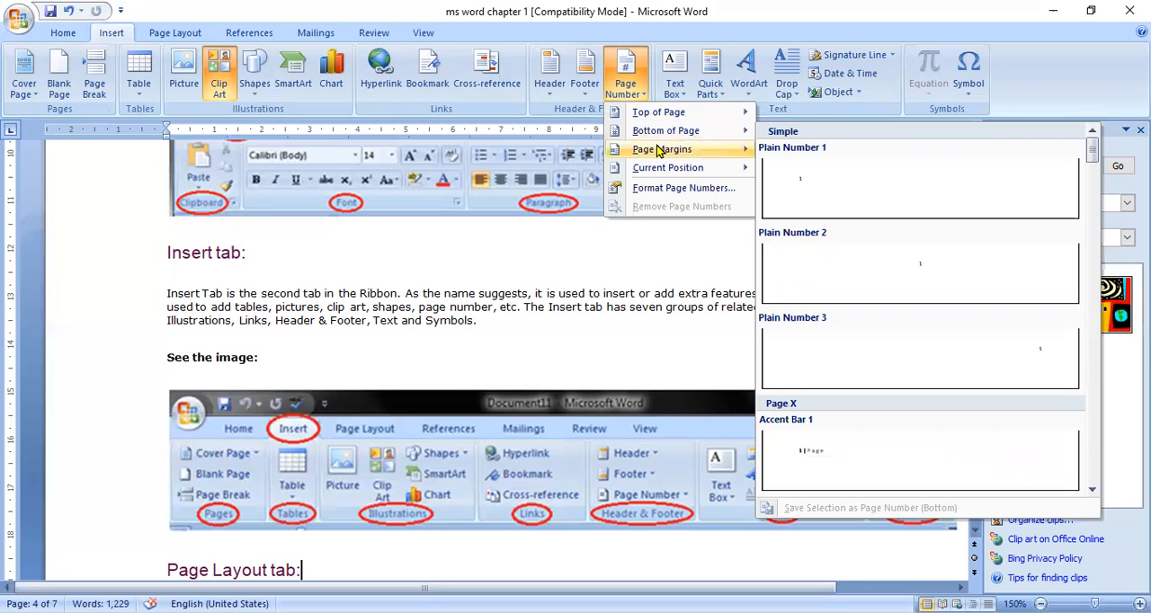
mouse_move(659, 151)
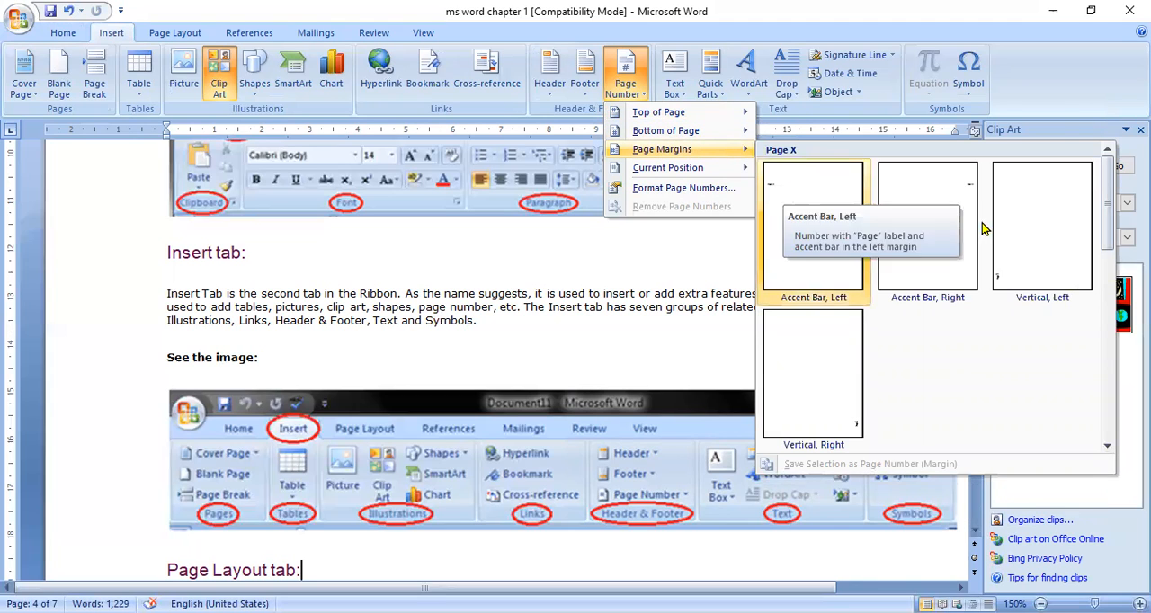
left_click(596, 259)
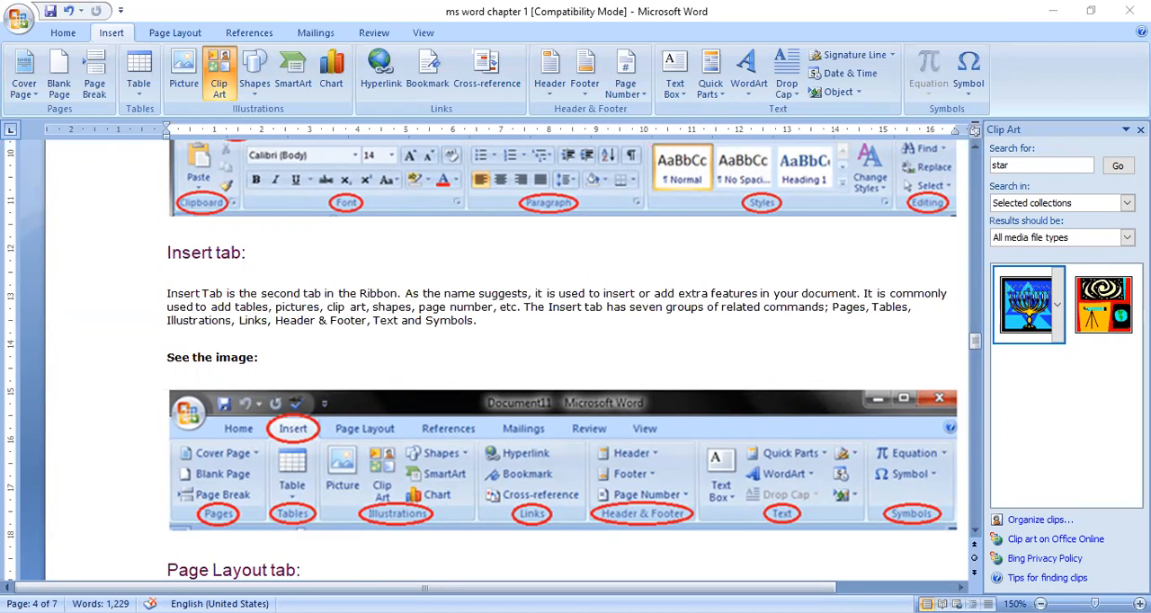
left_click(1140, 130)
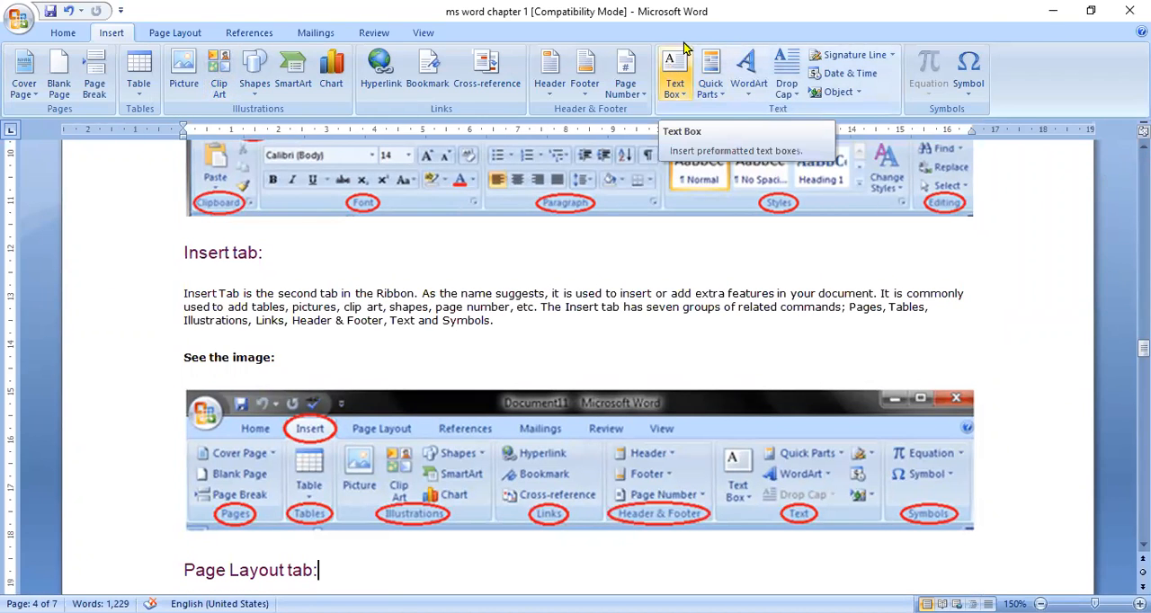
Step: Insert a Simple Text Box and move it over the right part of the Page Layout tab paragraph
left_click(674, 72)
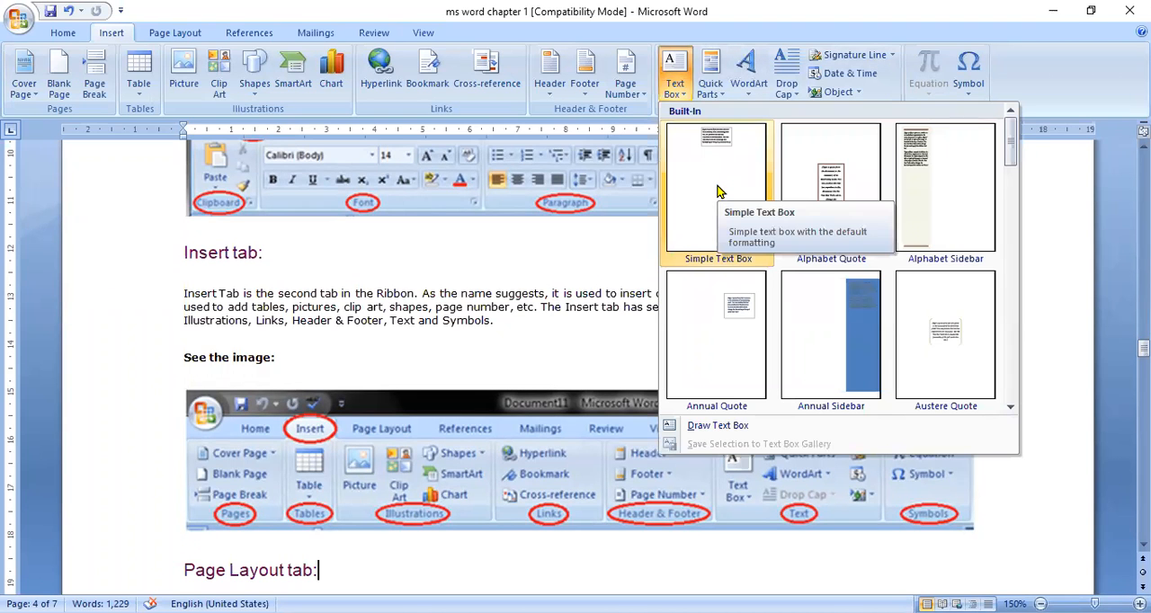
left_click(718, 190)
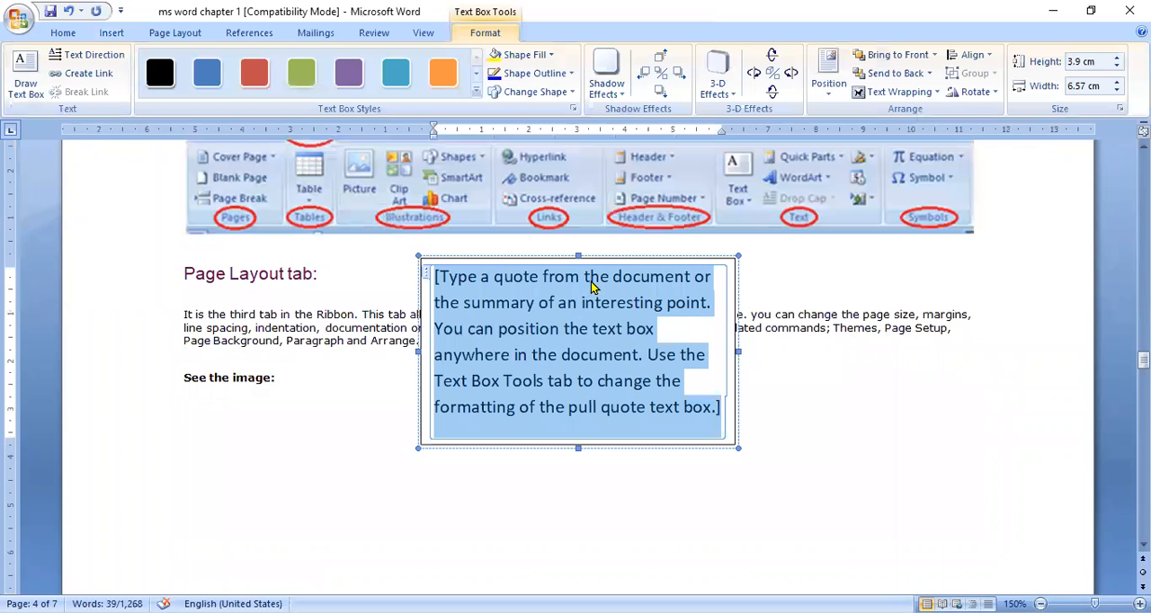
left_click_drag(621, 259, 780, 327)
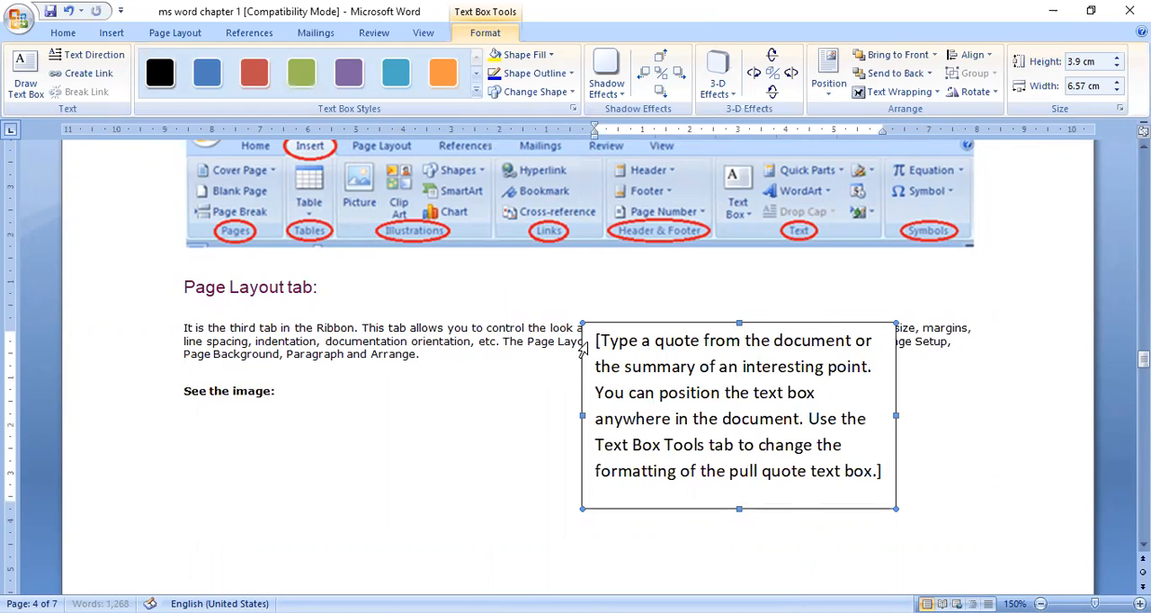
Step: Delete the text box's placeholder text and narrow the box from its left side to about 3.07 cm wide
triple_click(665, 393)
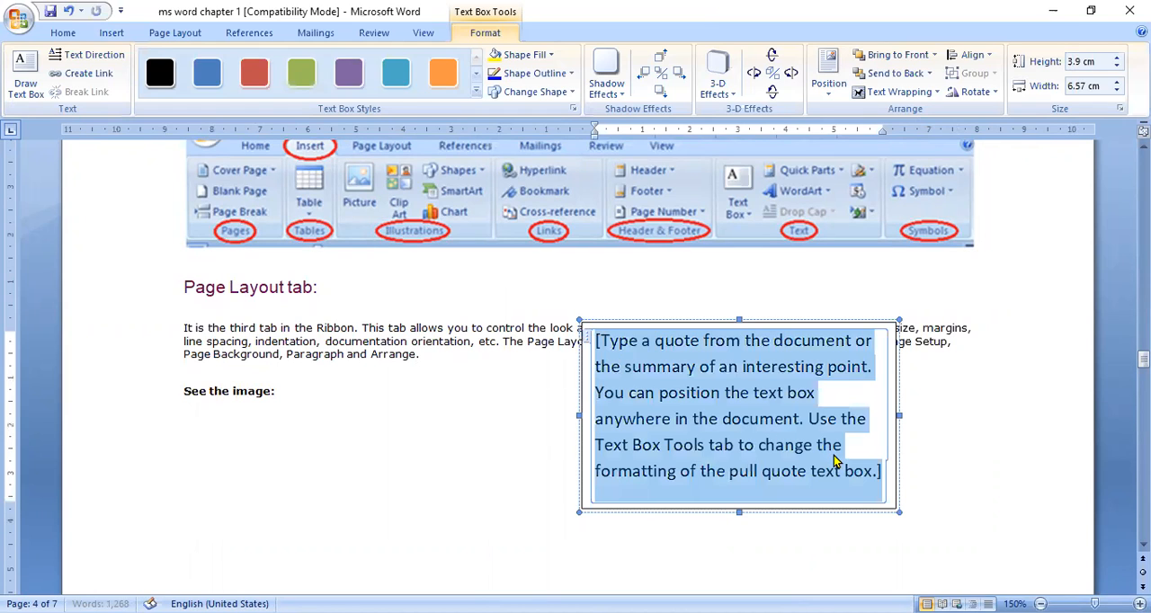
key("Delete")
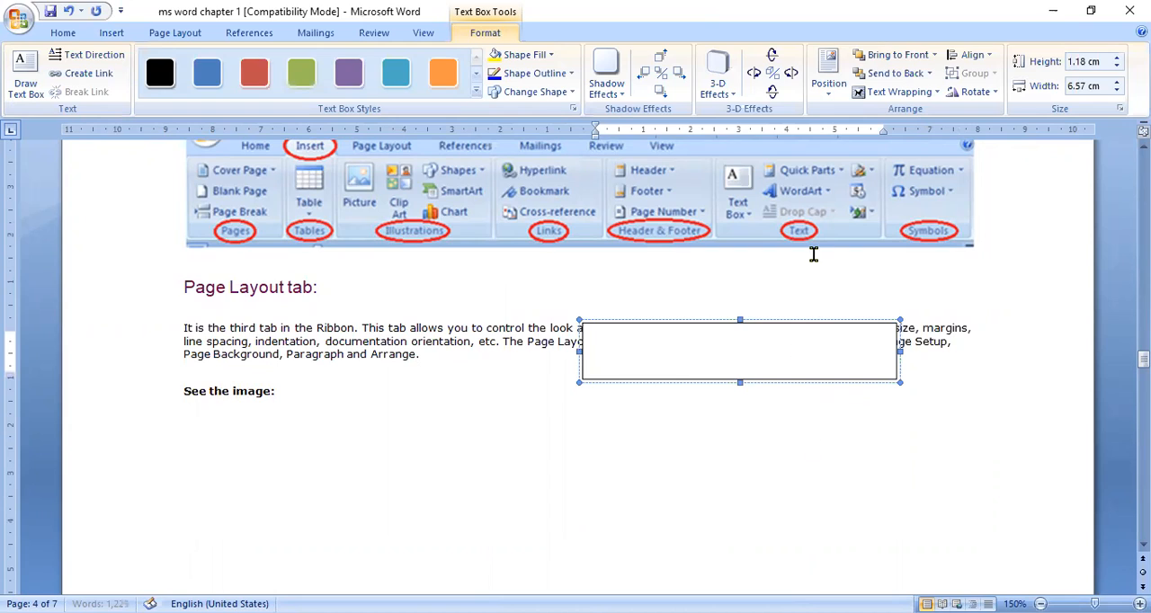
left_click(836, 323)
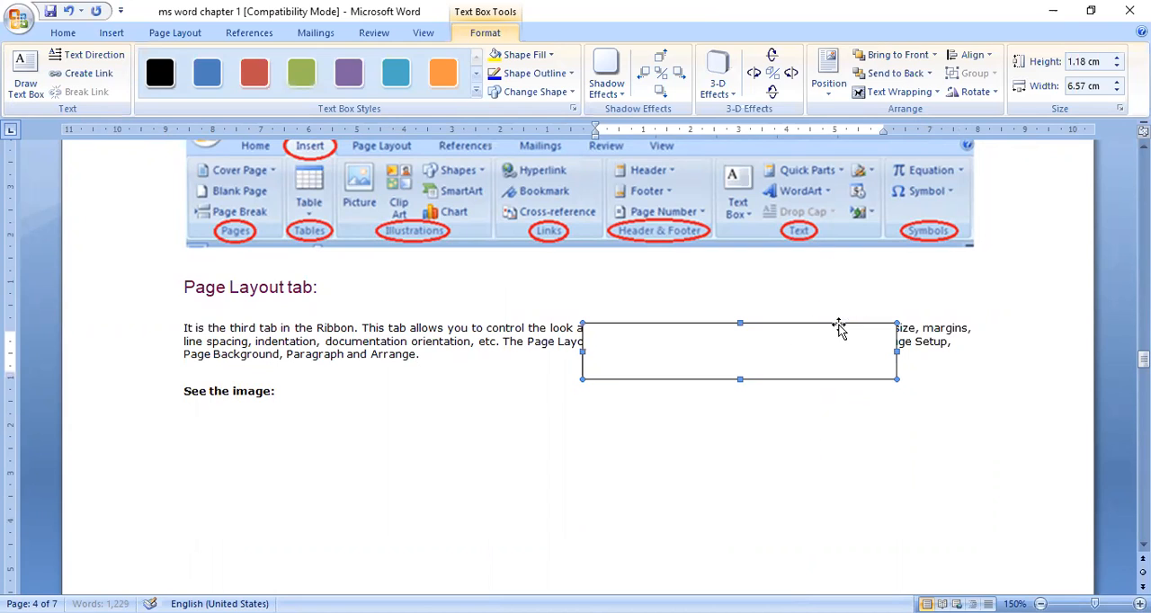
left_click(598, 356)
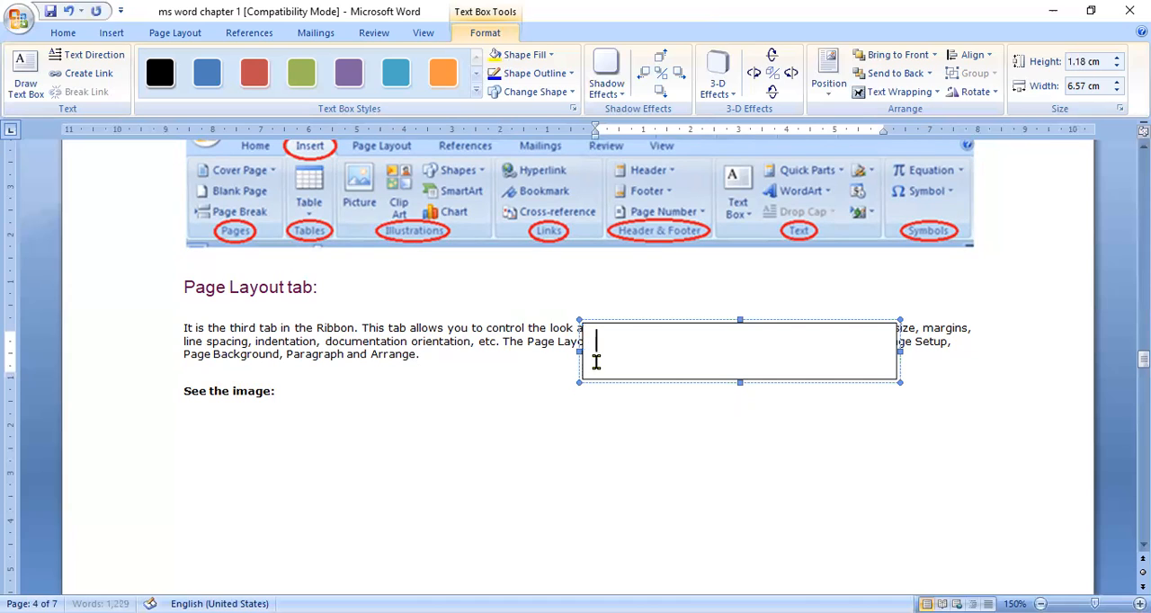
left_click_drag(580, 351, 750, 358)
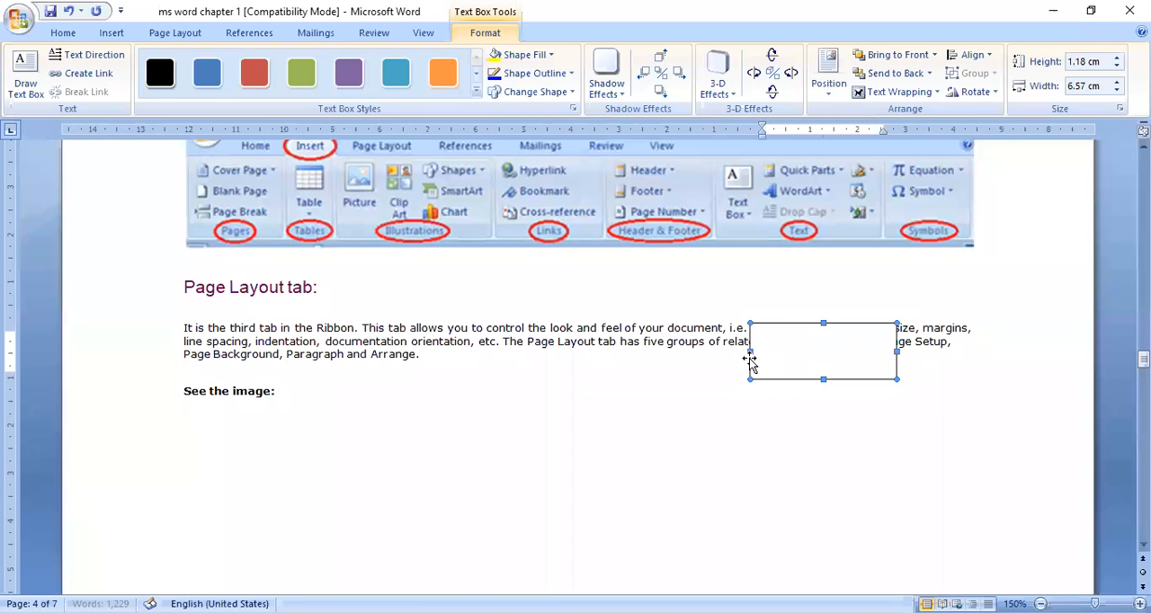
double_click(768, 341)
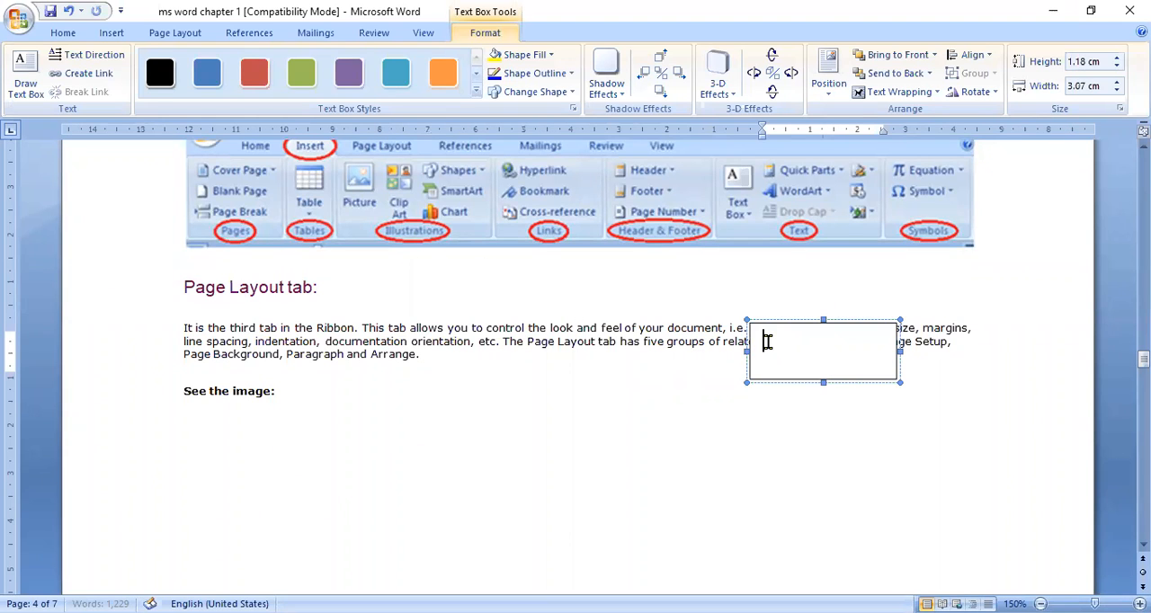
Step: Insert the Camera Roll picture WIN_20200925_15_56_51_Pro into the text box
left_click(111, 34)
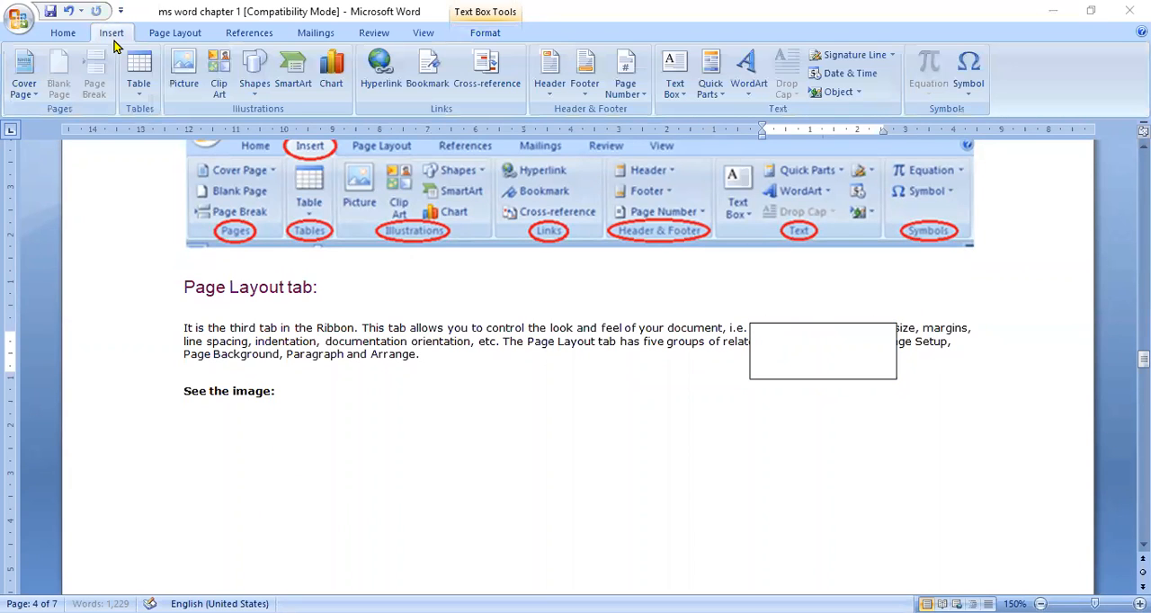
left_click(186, 70)
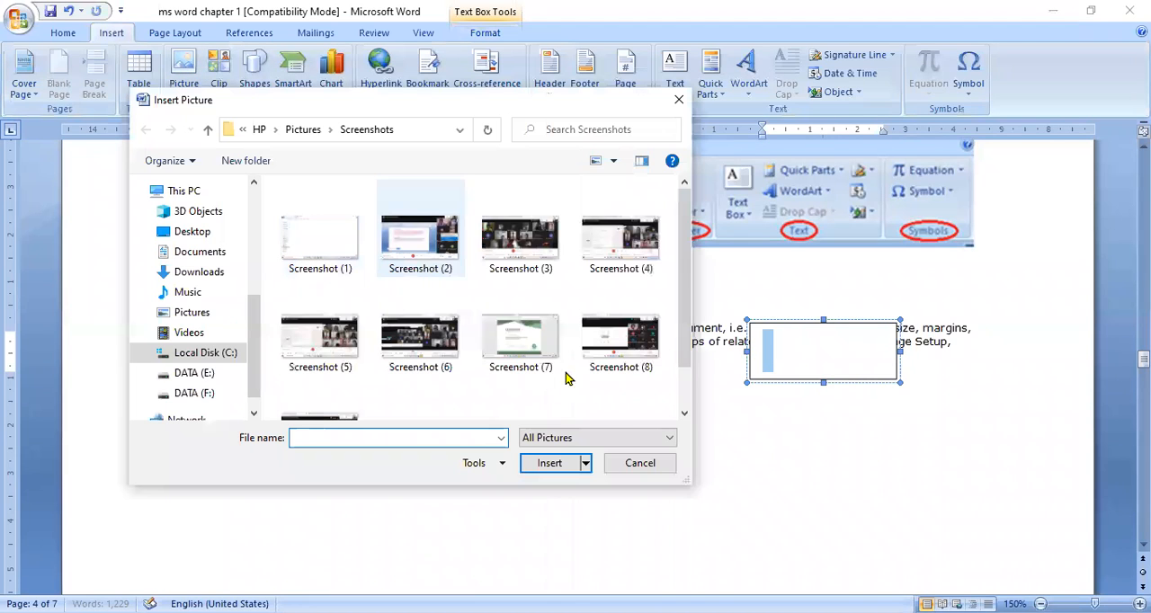
left_click(208, 129)
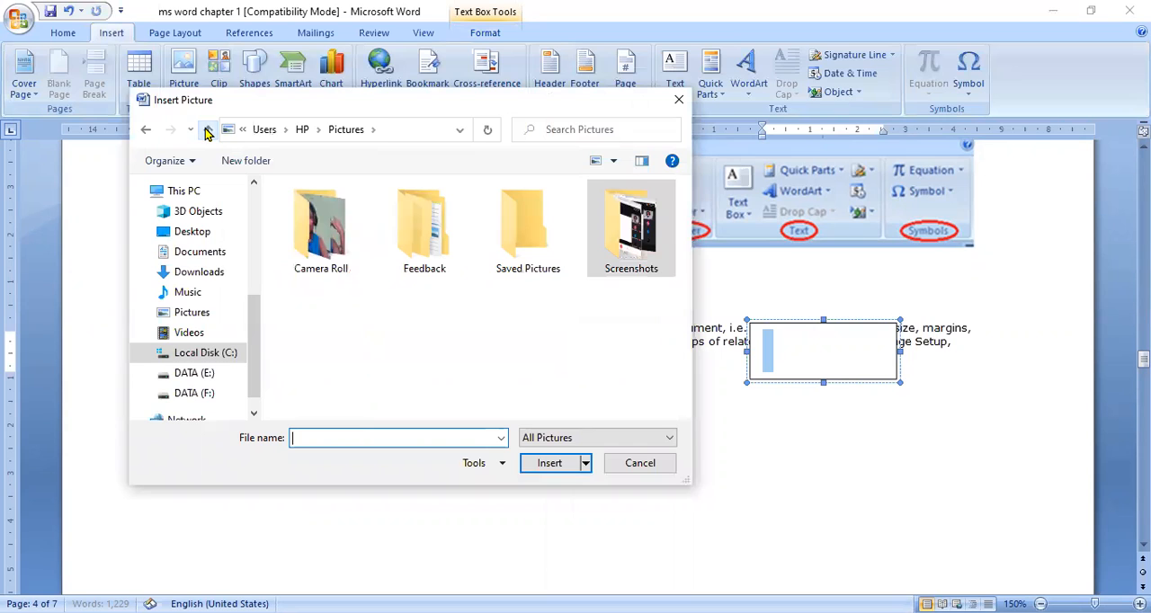
double_click(321, 261)
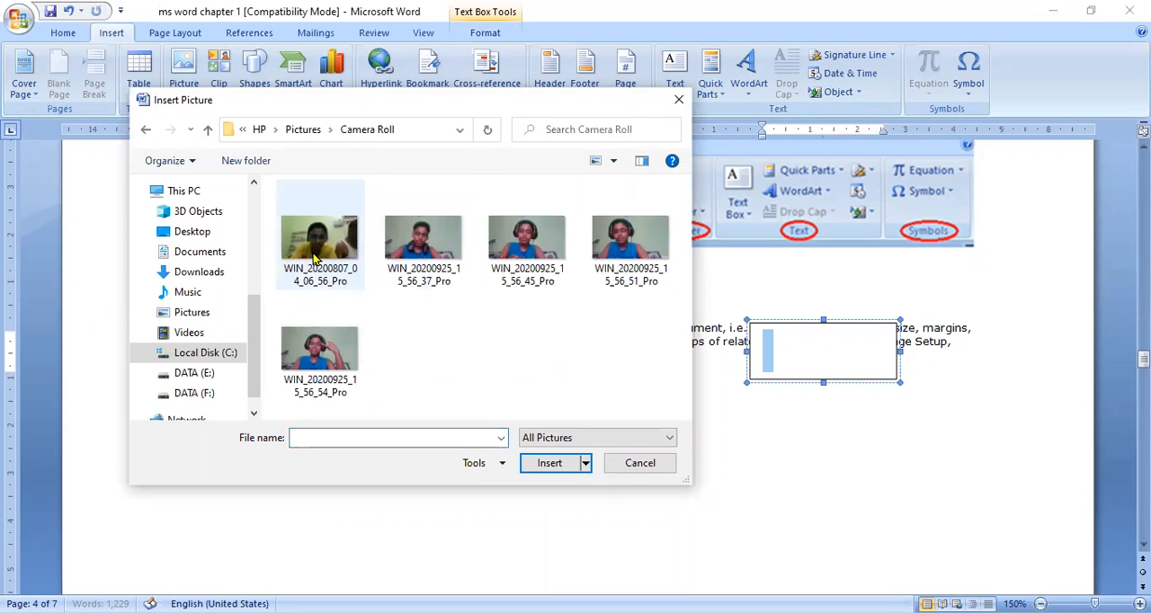
left_click(613, 242)
left_click(564, 462)
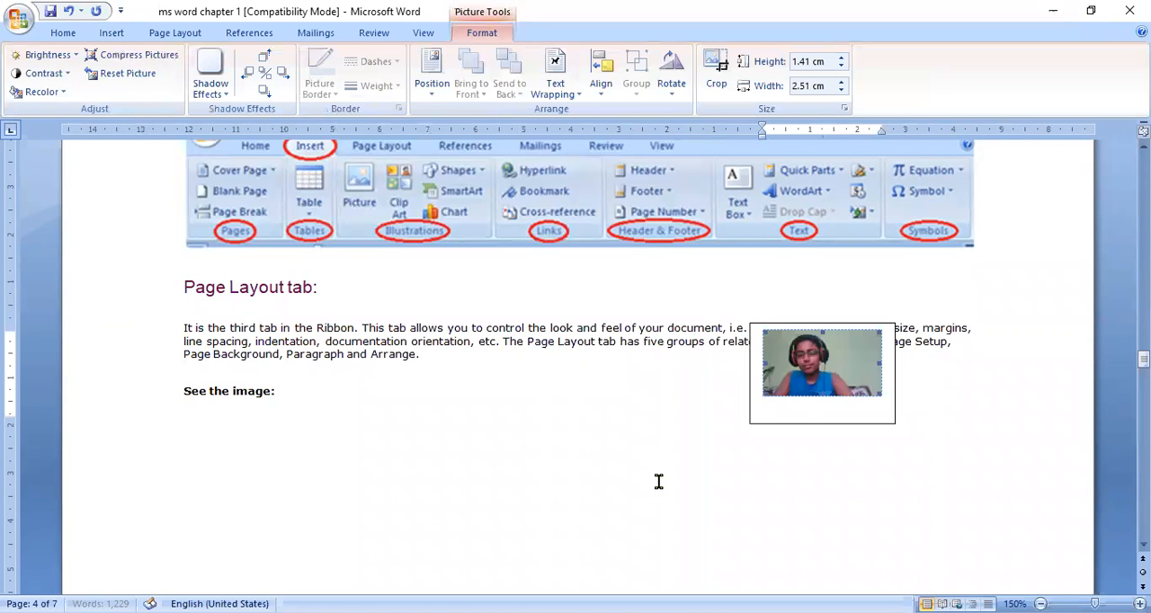
left_click(658, 481)
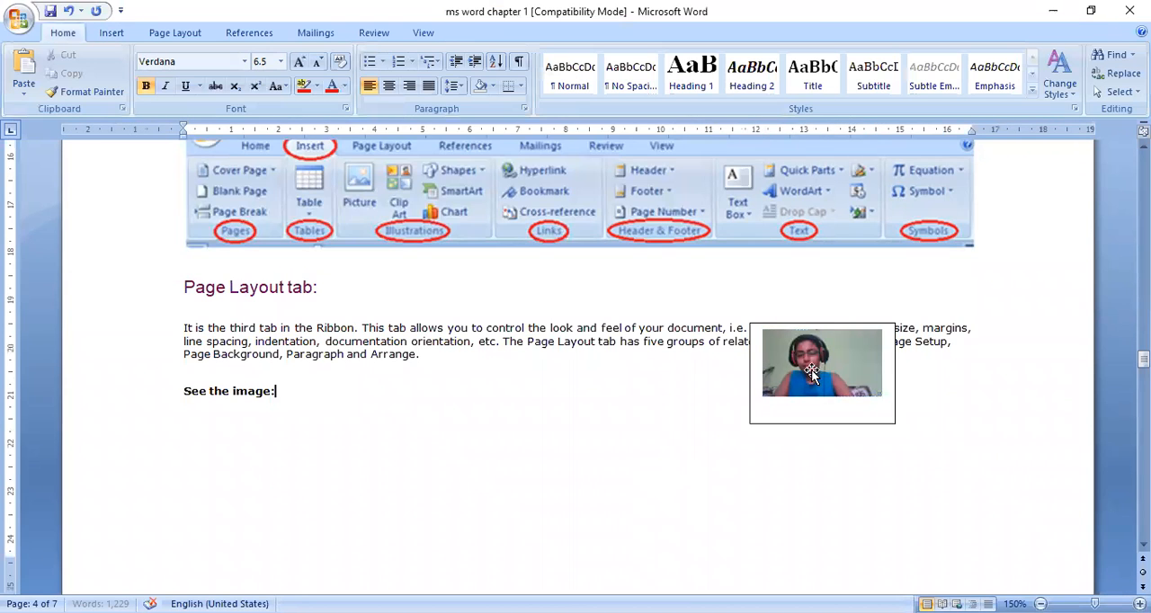
Step: Narrow the text box holding the picture and move it to the paragraph's right end before deleting it
left_click(750, 377)
left_click_drag(750, 378, 819, 380)
left_click(872, 376)
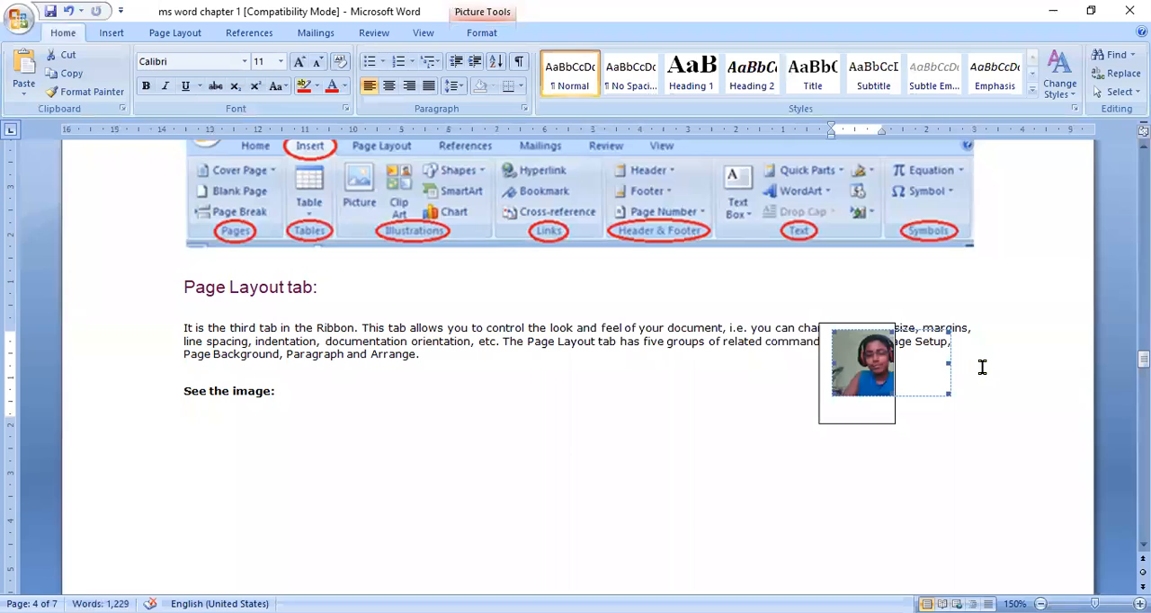
left_click_drag(856, 324, 937, 308)
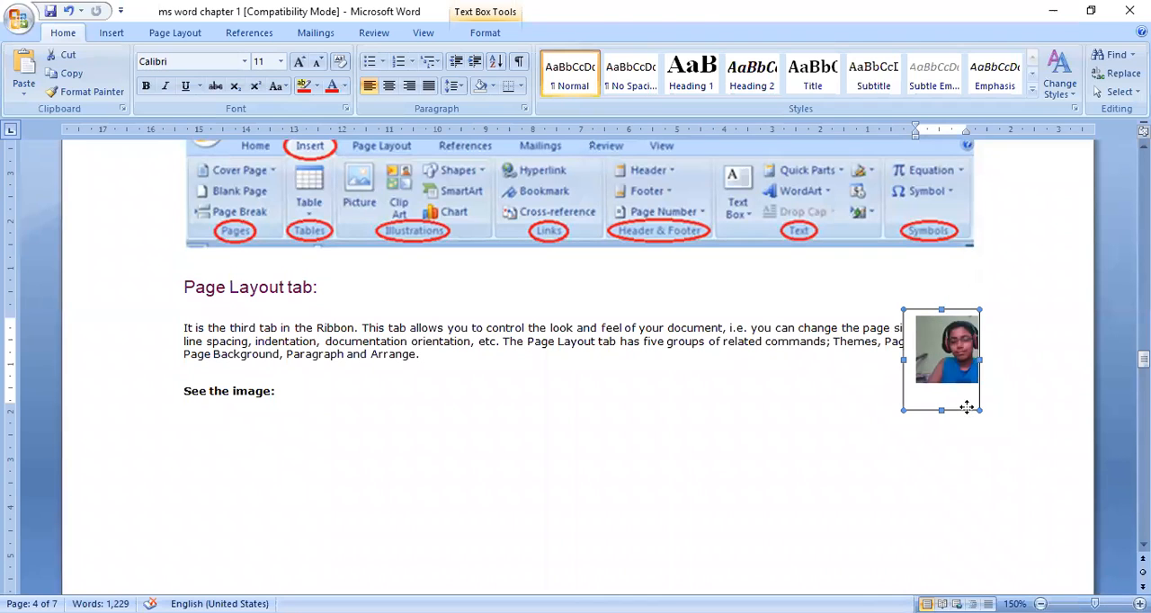
key("Delete")
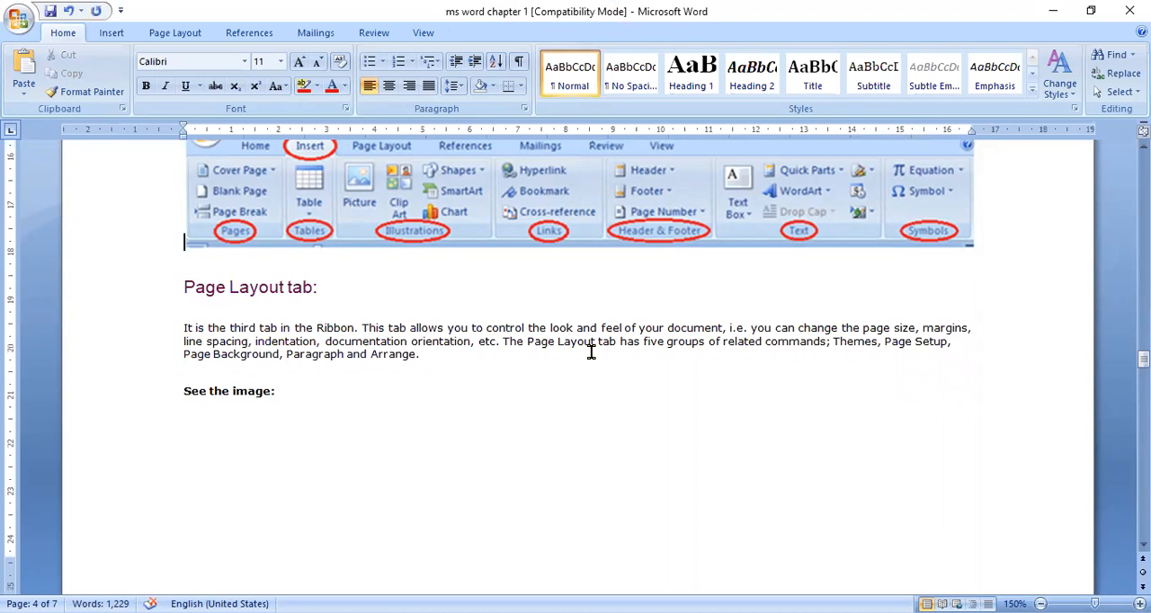
Step: Look over the Quick Parts options and insert an arched WordArt with the teacher's name in capitals above the Insert tab picture
left_click(111, 33)
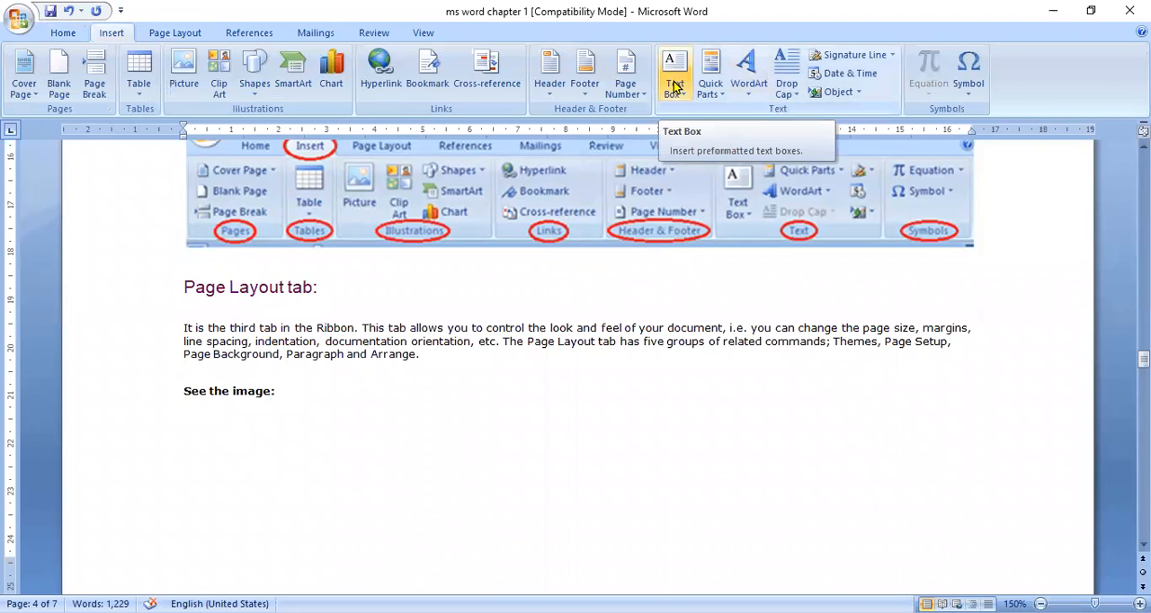
left_click(718, 97)
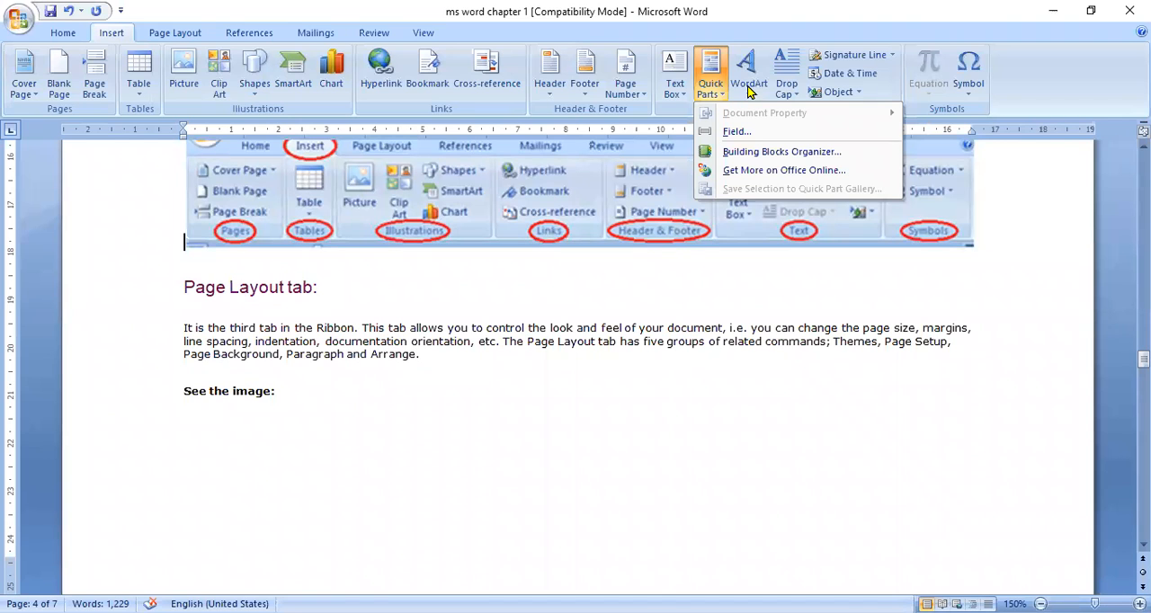
left_click(748, 85)
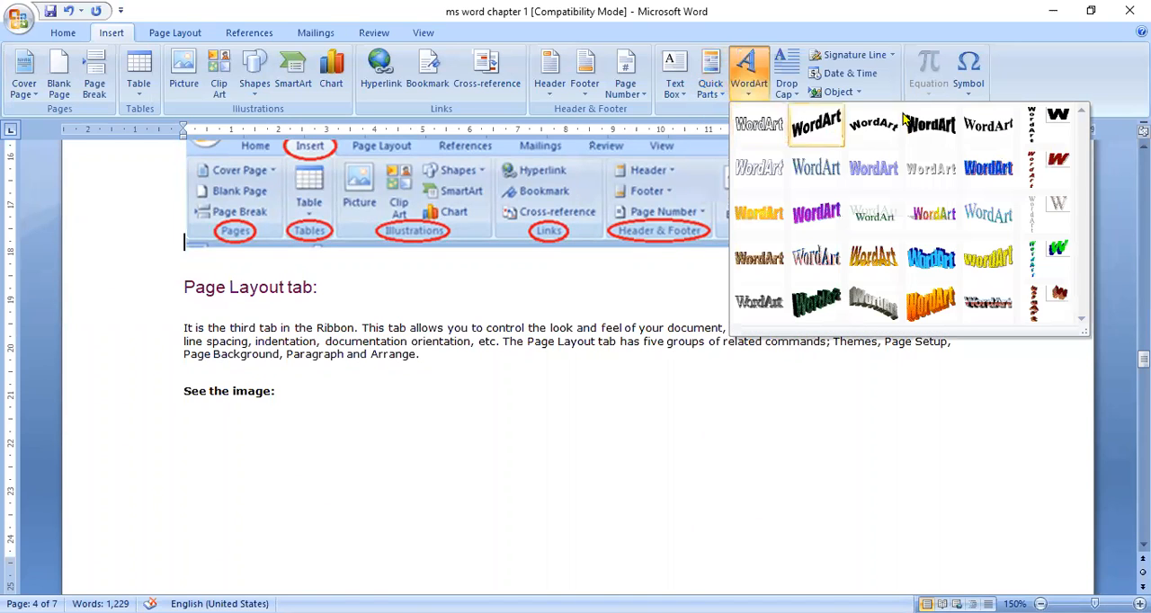
left_click(861, 132)
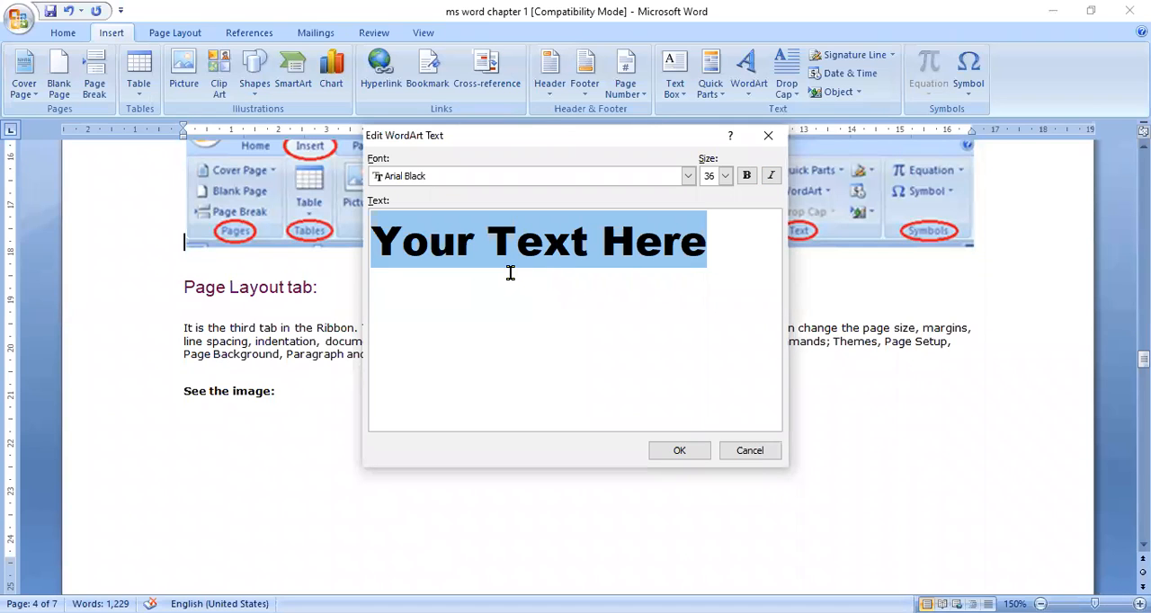
type("AMTI")
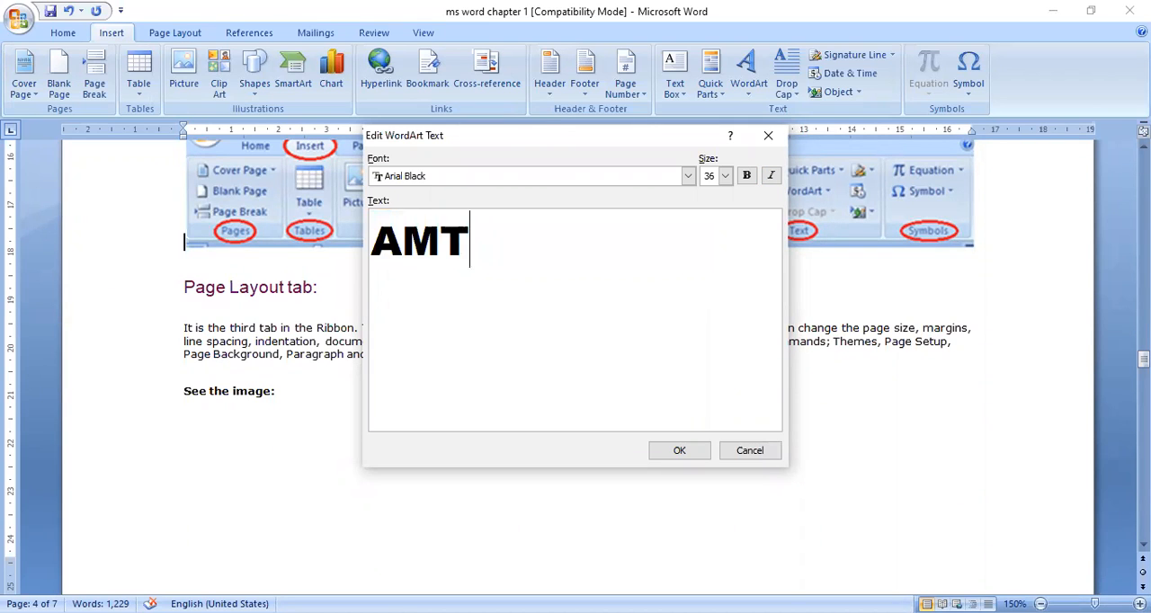
key("BackSpace")
key("BackSpace")
type("IT SIR")
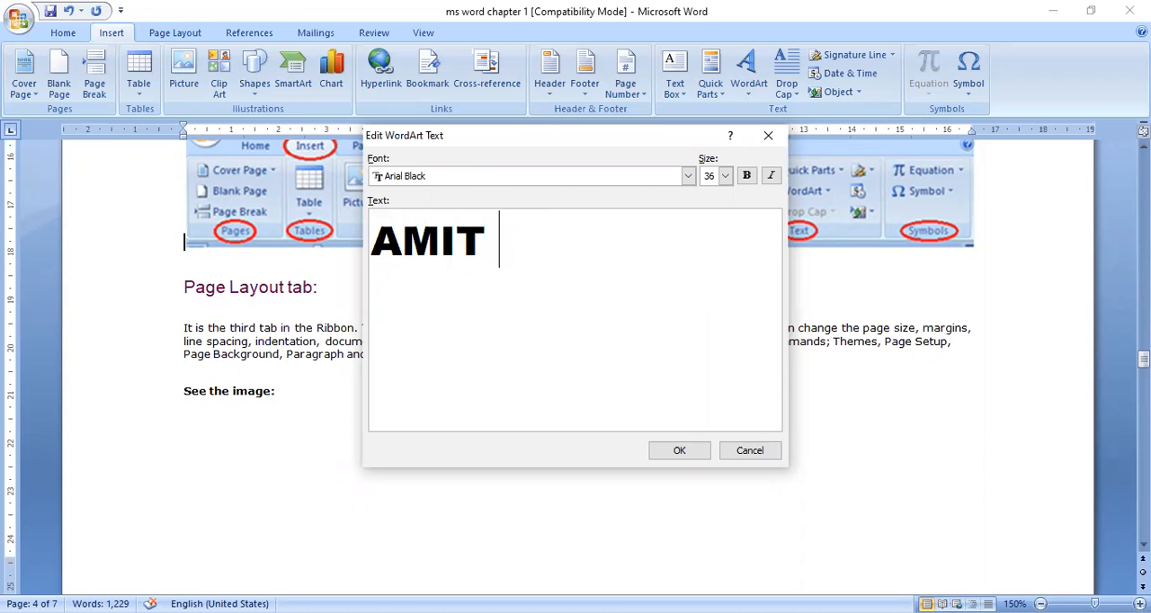
left_click(681, 451)
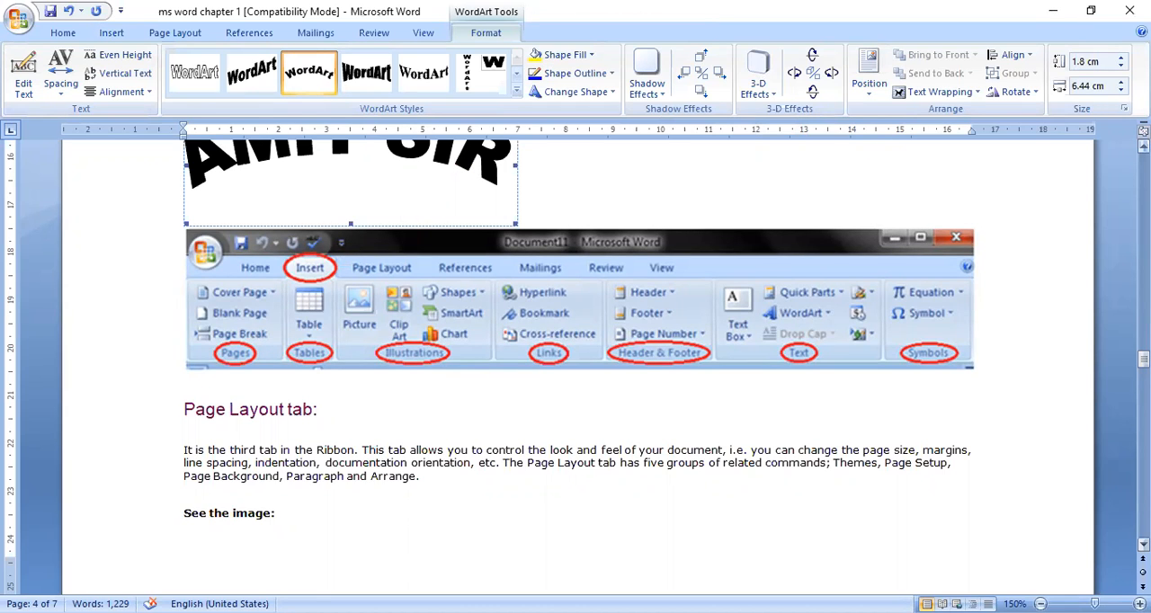
scroll(575, 360, "up", 3)
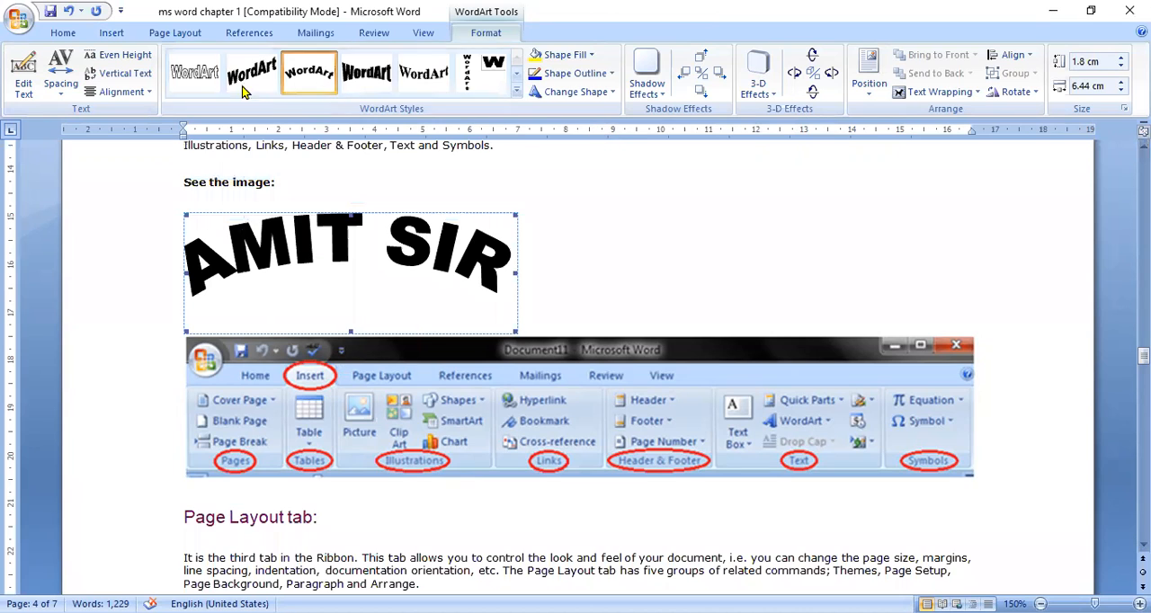
left_click(439, 84)
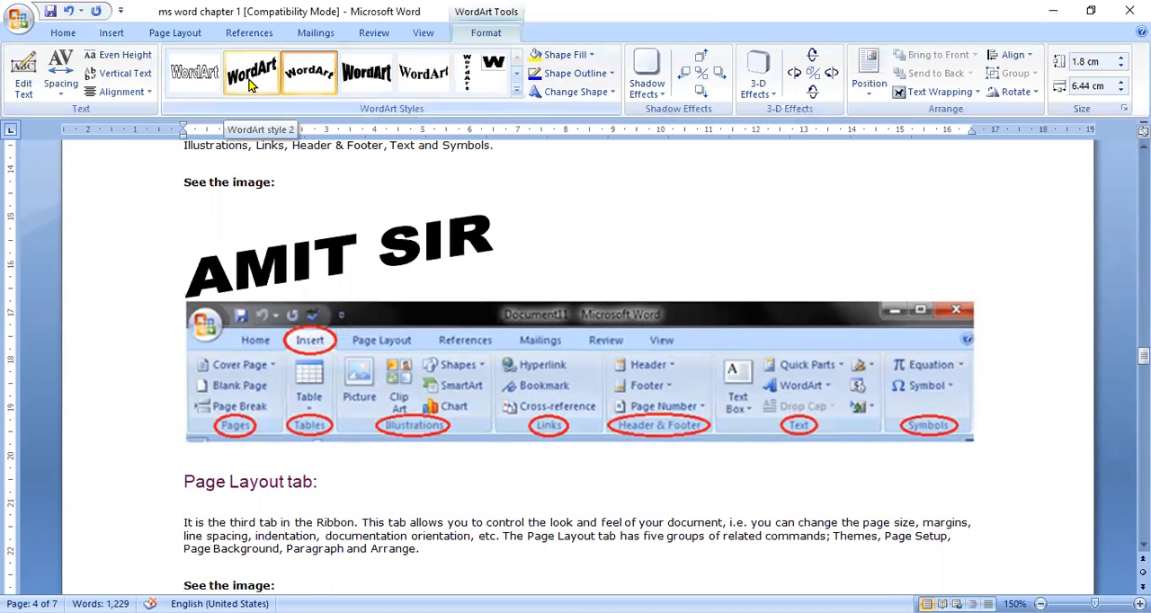
Step: Look over the WordArt's shape fill colours and delete the WordArt above the Insert tab picture
left_click(591, 57)
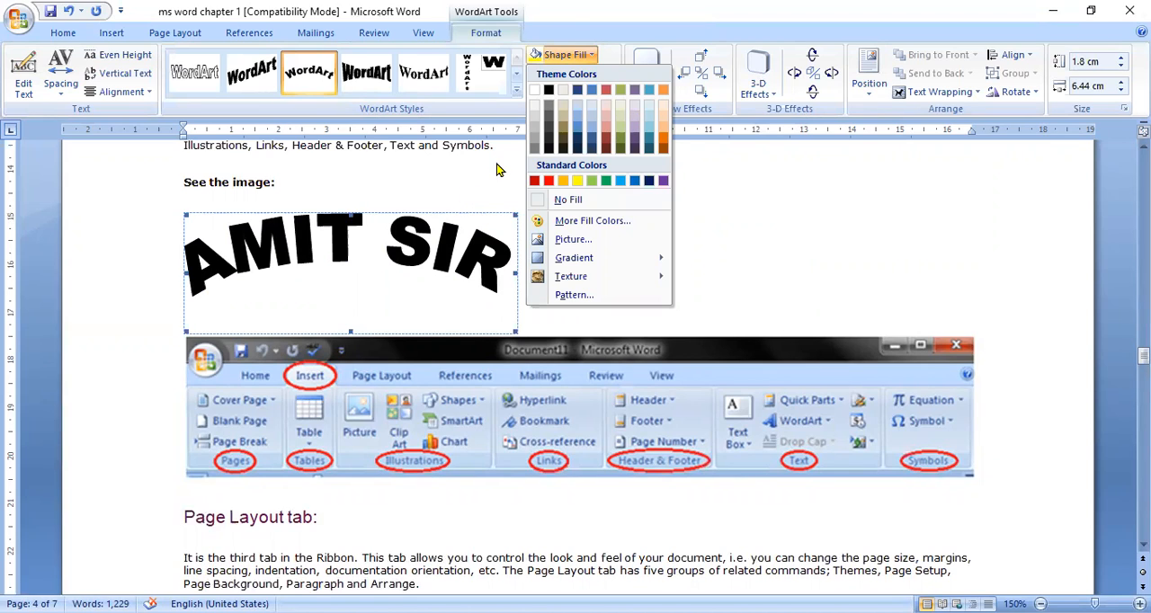
left_click(427, 106)
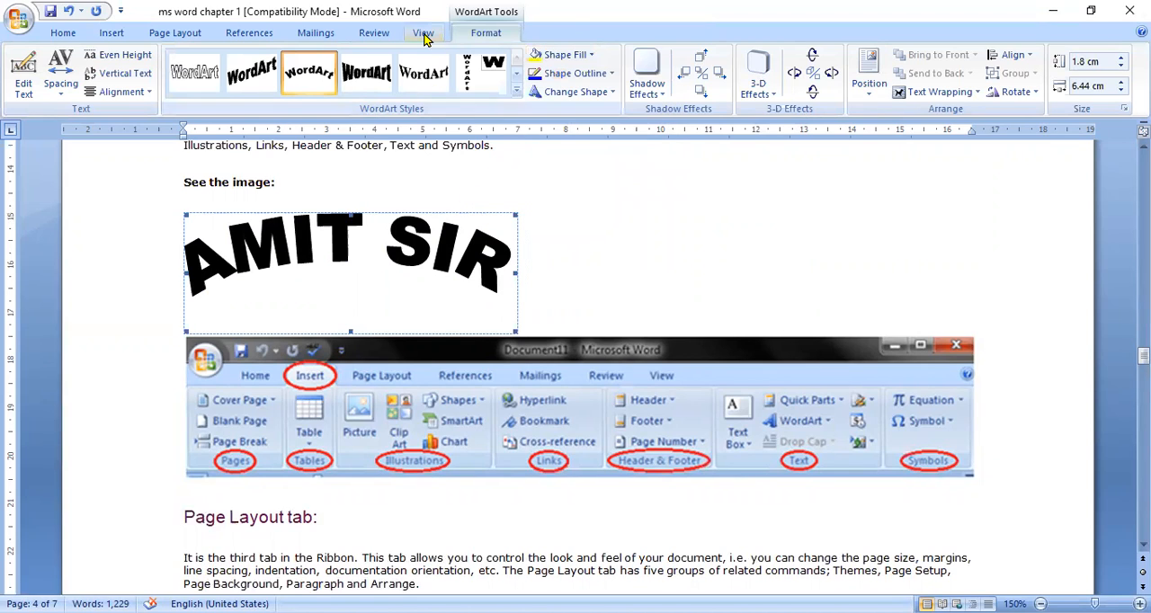
left_click(110, 33)
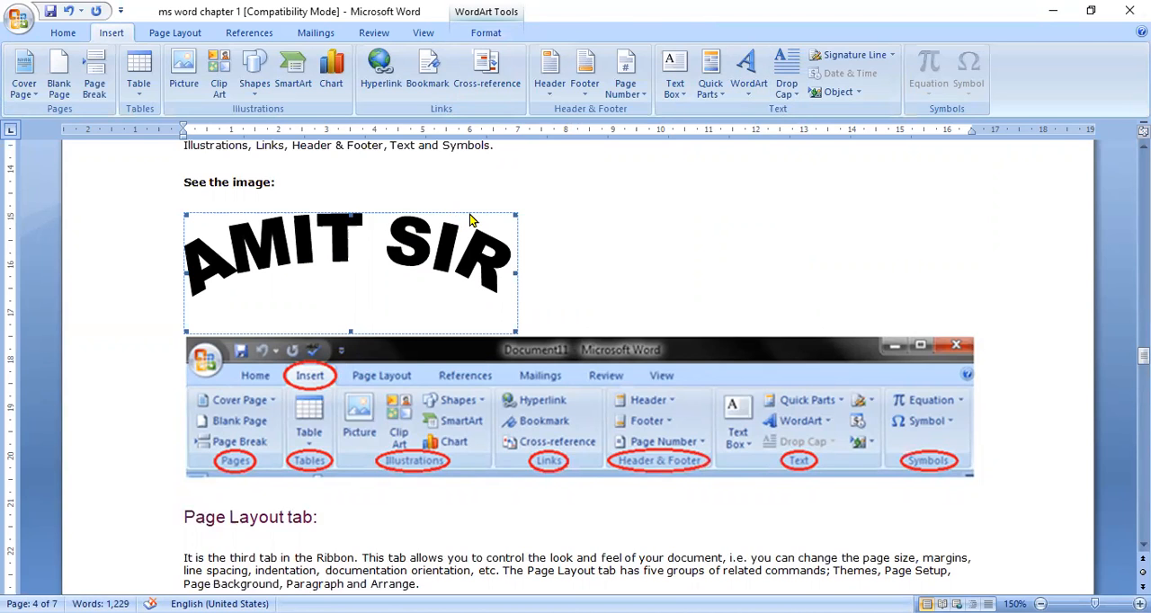
key("Delete")
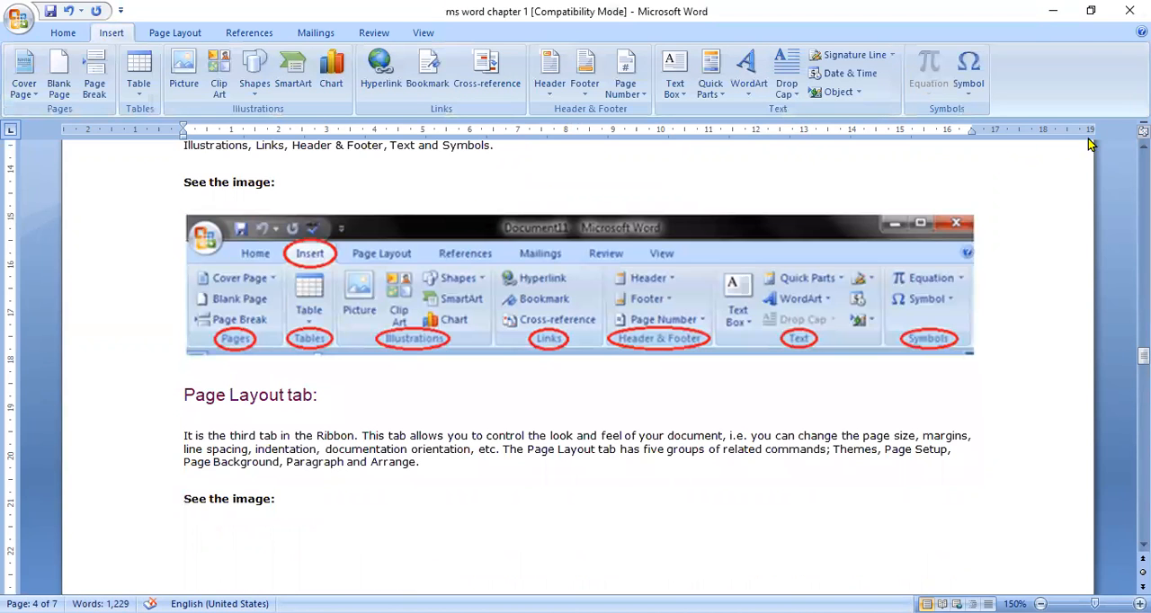
Step: Apply a Dropped drop cap to the paragraph describing the Insert tab
scroll(575, 359, "up", 2)
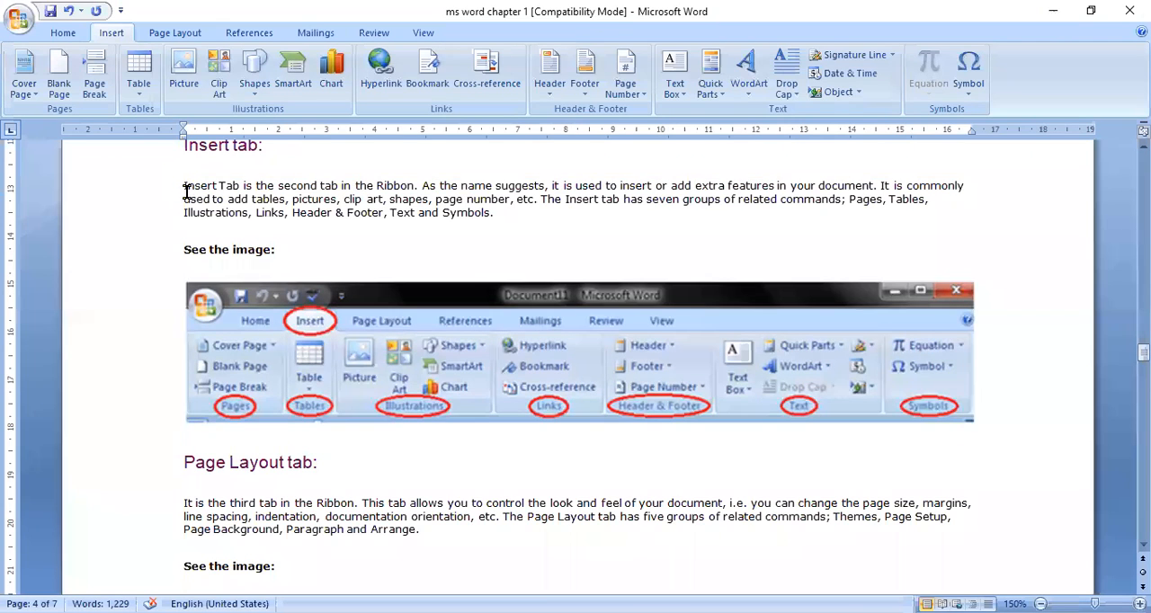
left_click_drag(504, 225, 192, 173)
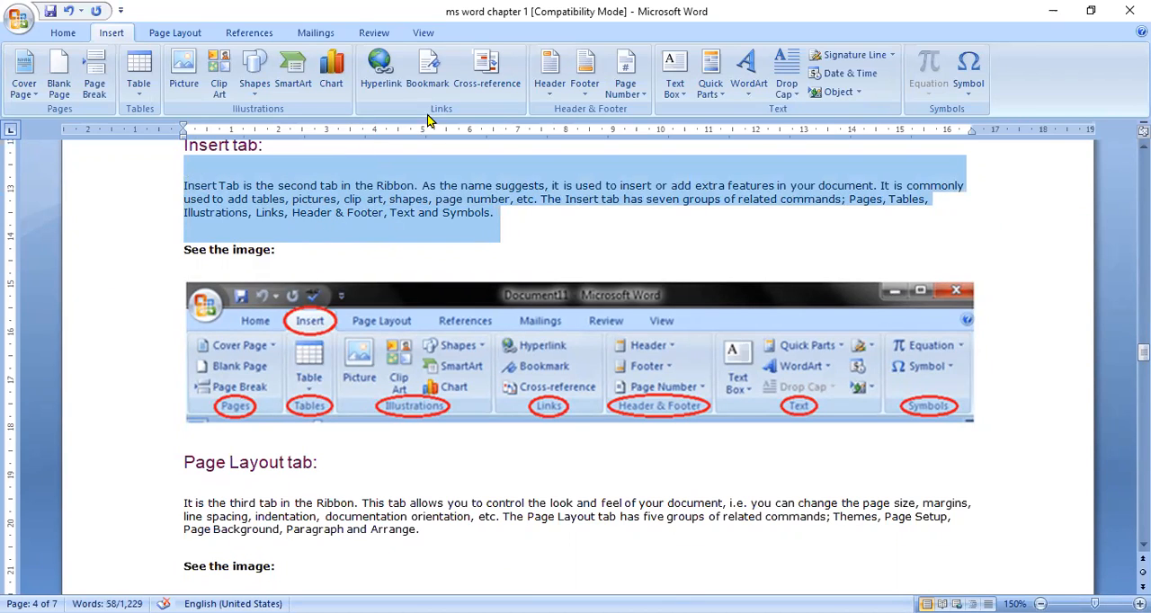
left_click(797, 97)
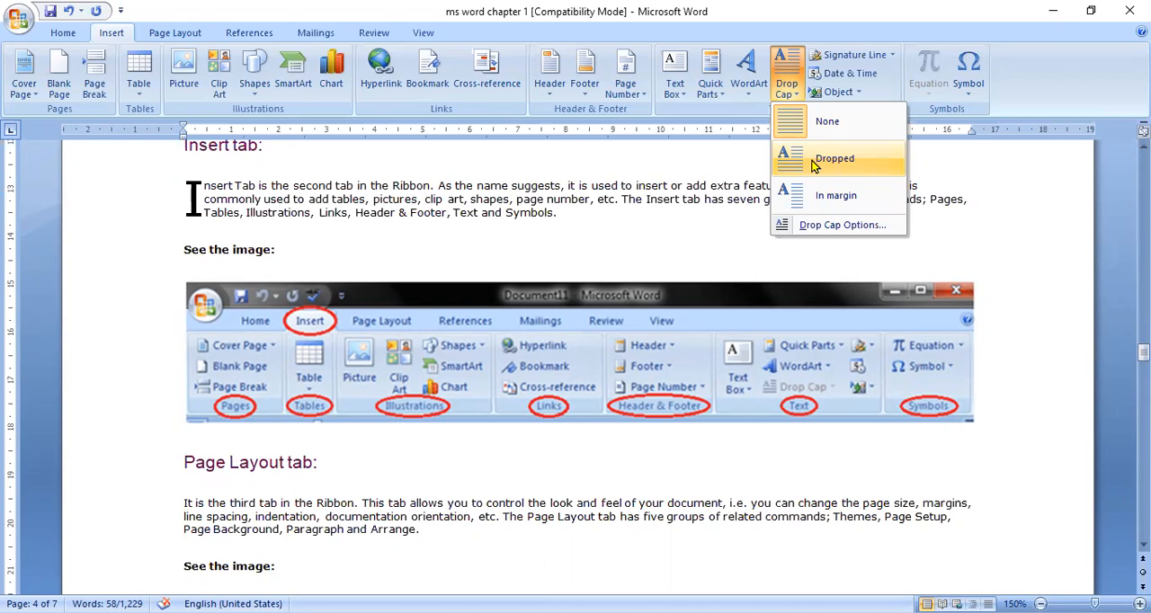
left_click(814, 164)
left_click(512, 232)
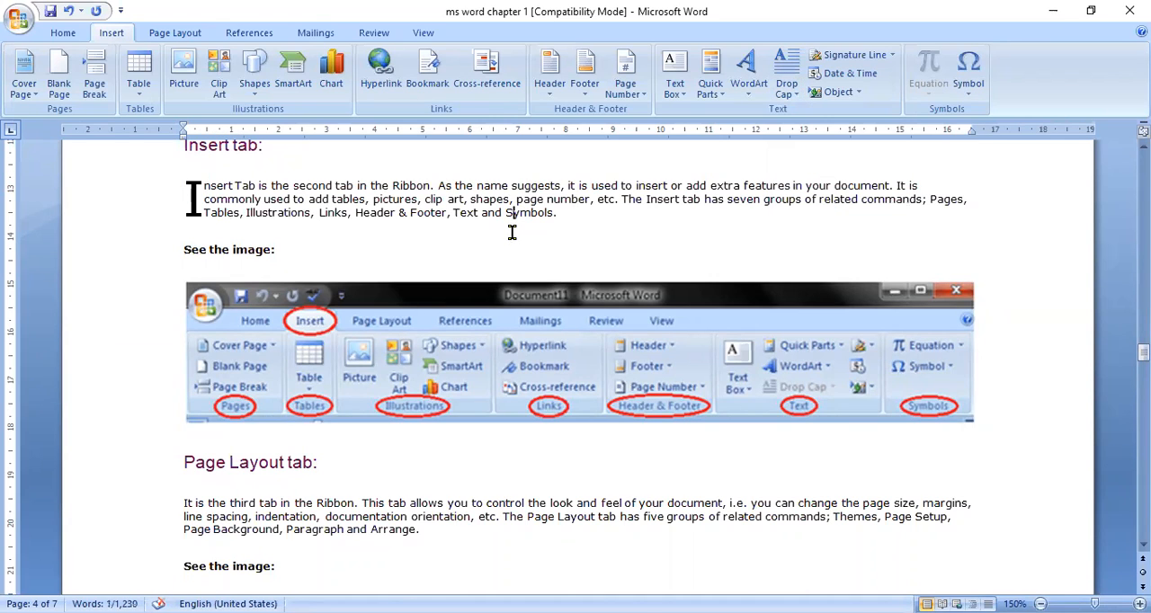
Step: Set the Insert tab paragraph's drop cap to None
left_click(190, 198)
key("shift+Down")
key("shift+Down")
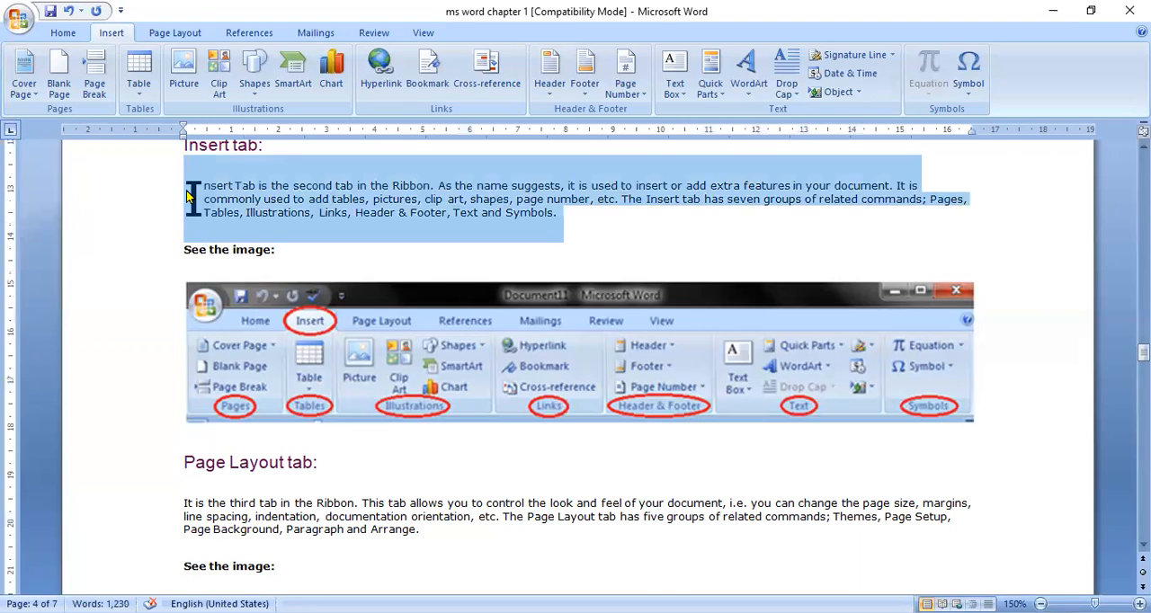
left_click(795, 101)
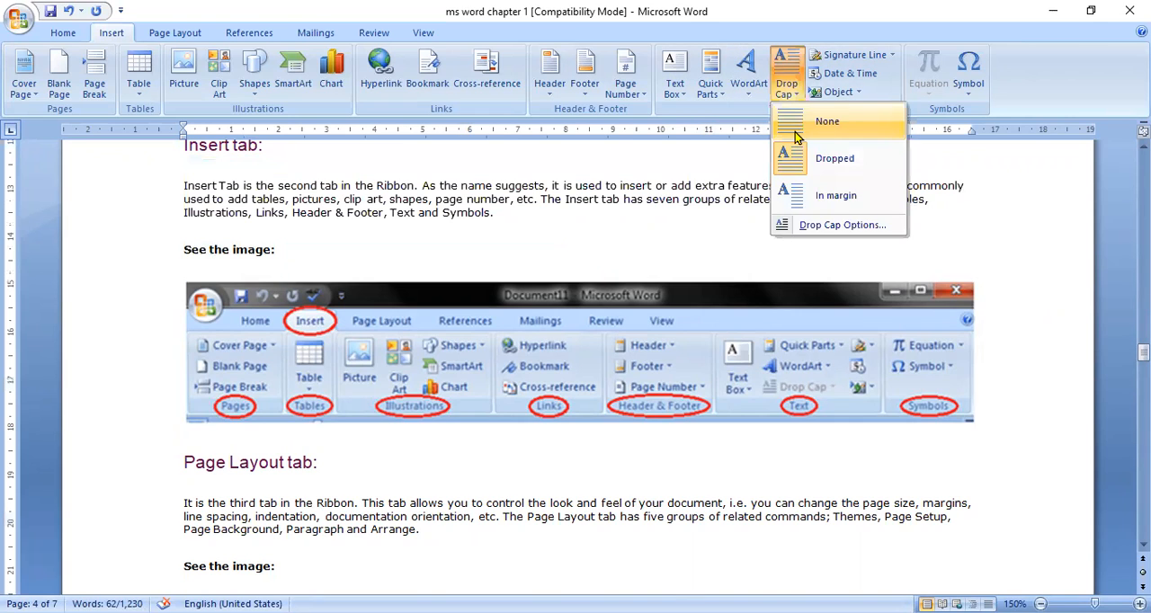
left_click(796, 135)
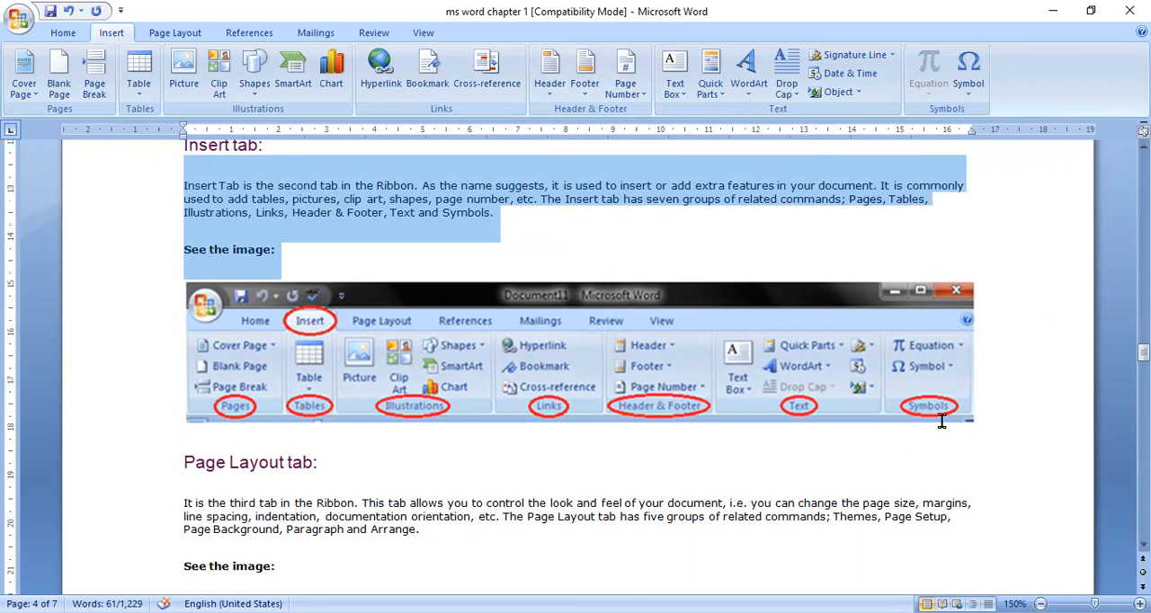
Step: Insert the summation symbol Σ followed by a lowercase n after "See the image:" under the Insert tab paragraph
left_click(585, 272)
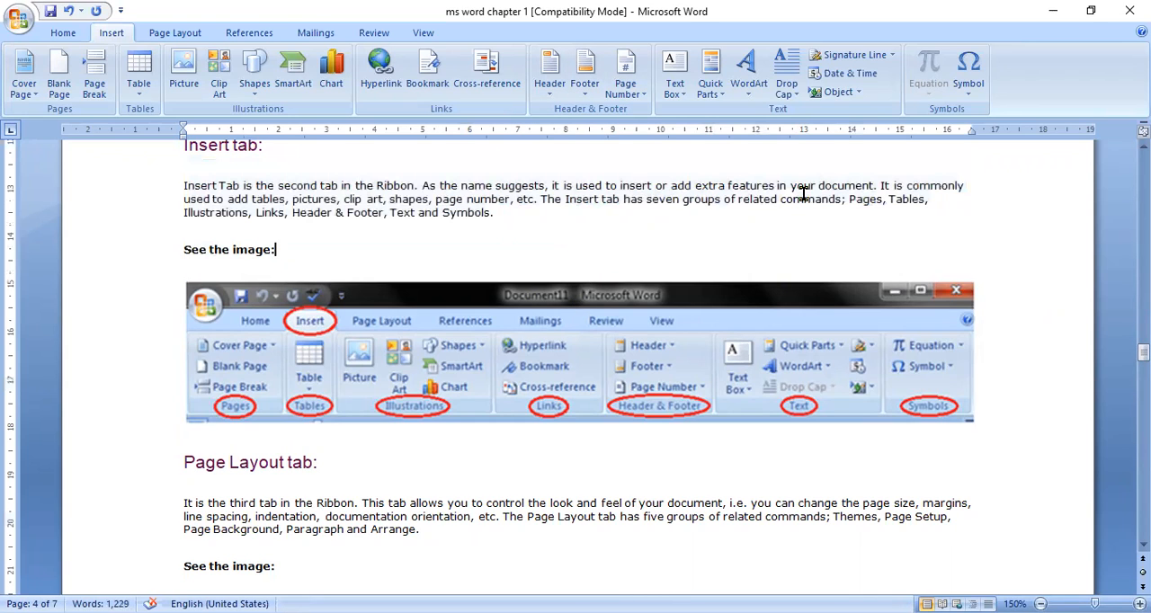
left_click(967, 90)
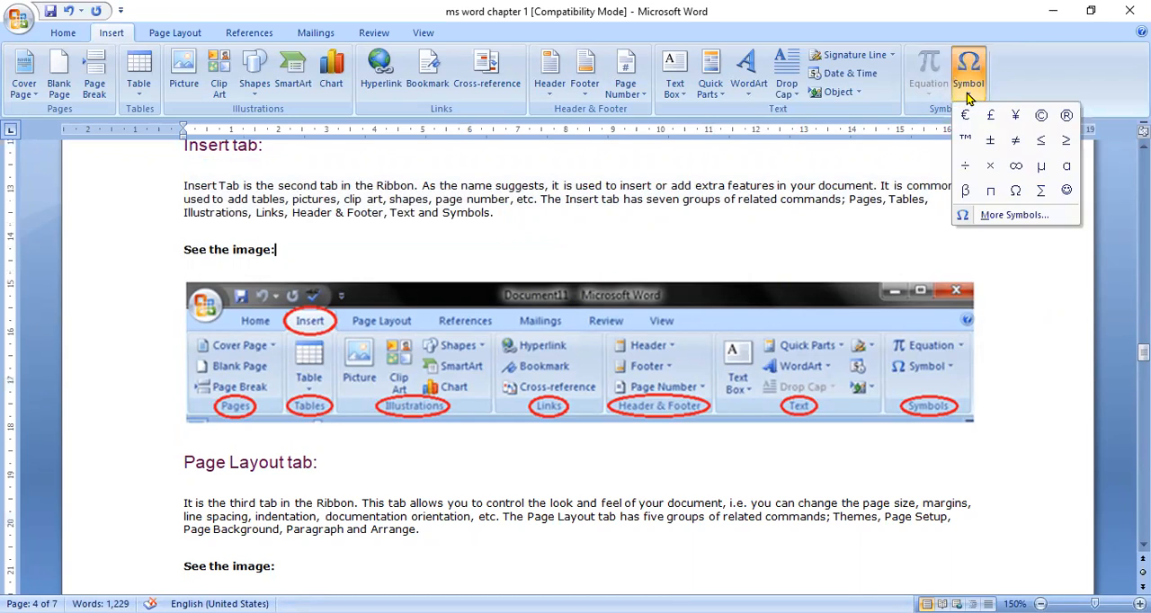
left_click(1040, 192)
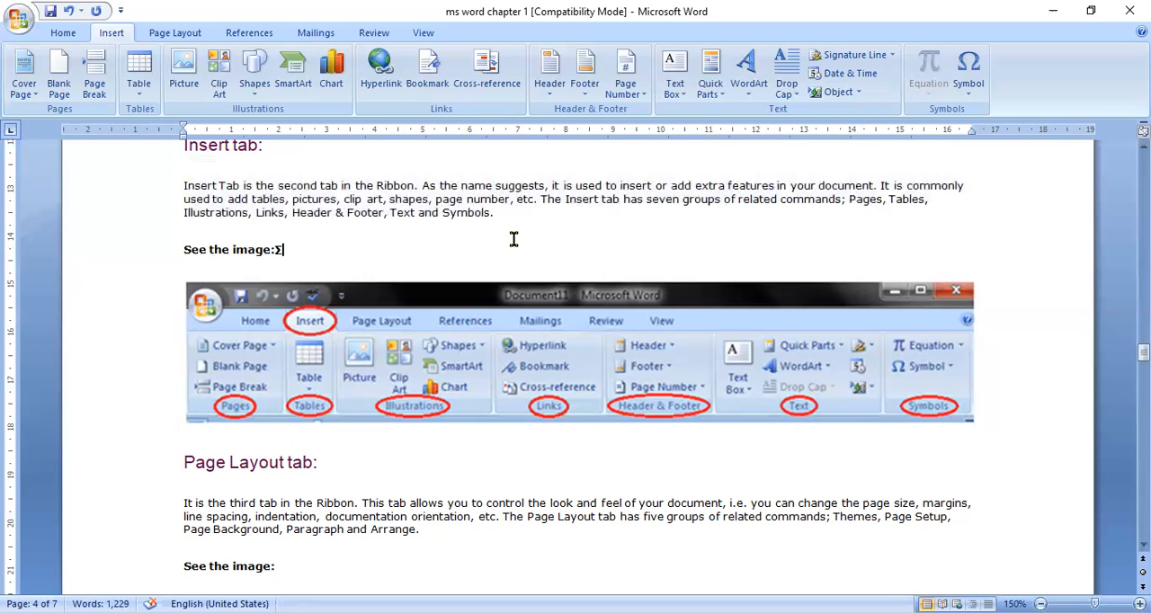
type("N")
key("BackSpace")
type("n")
Step: Delete the Σn characters after "See the image:"
key("Left")
key("shift+Left")
key("shift+Left")
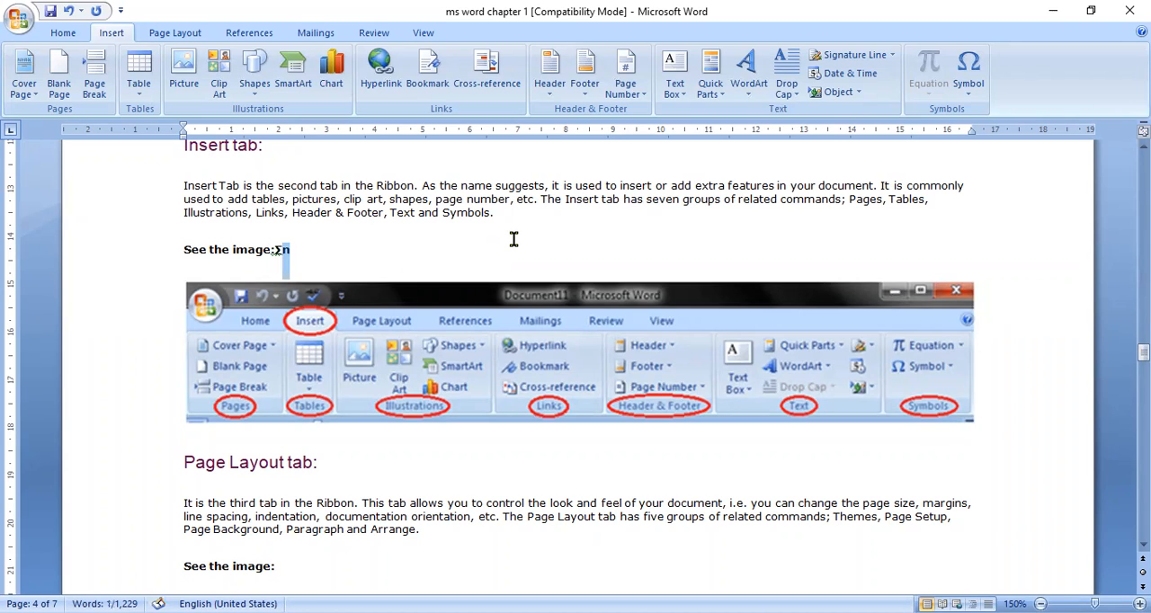
key("Delete")
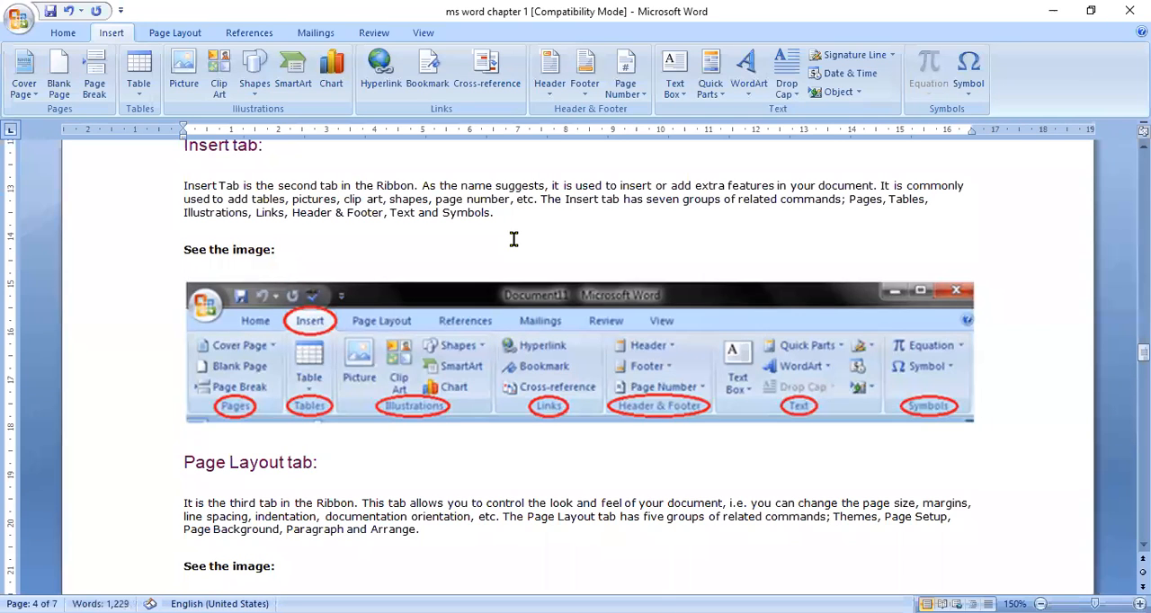
Step: Examine the full symbol set's font list and its Number Forms subset without inserting anything
left_click(963, 96)
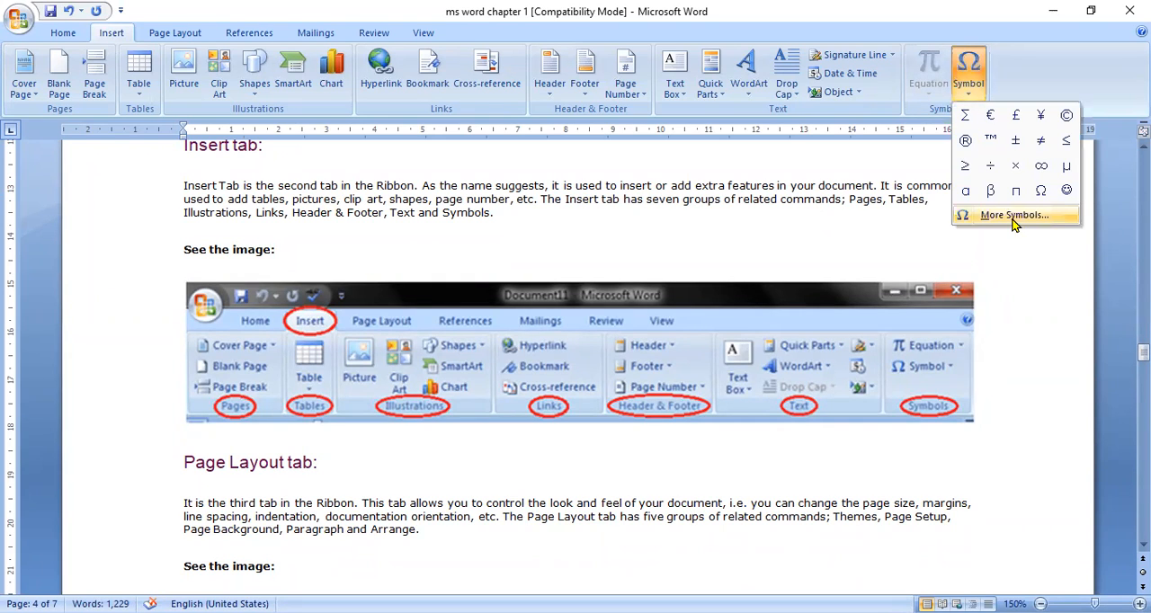
left_click(1013, 220)
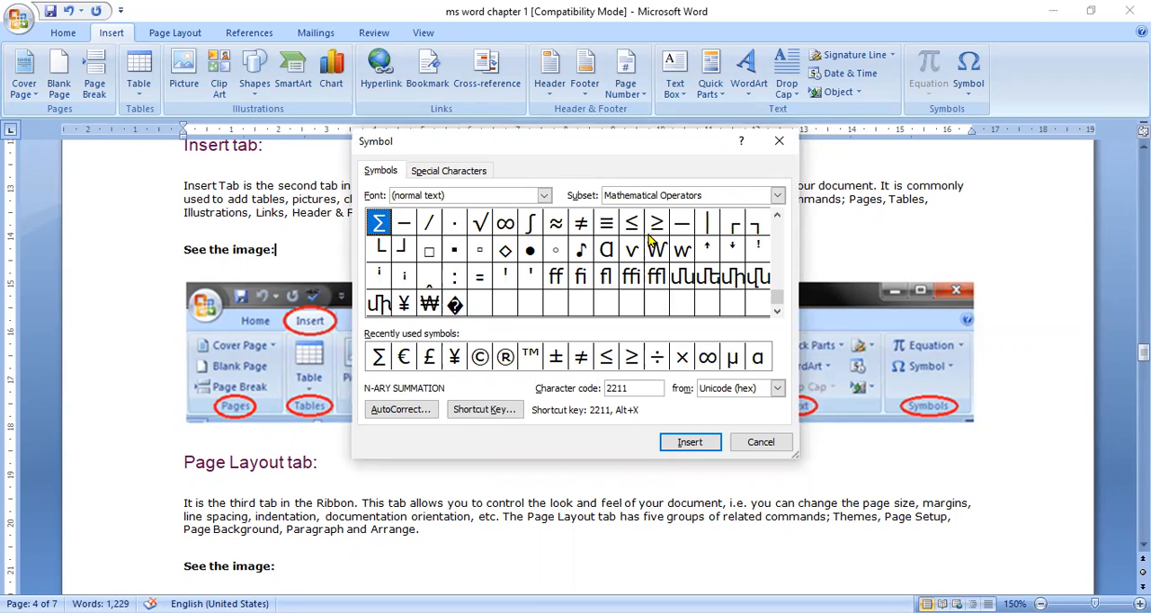
left_click(544, 197)
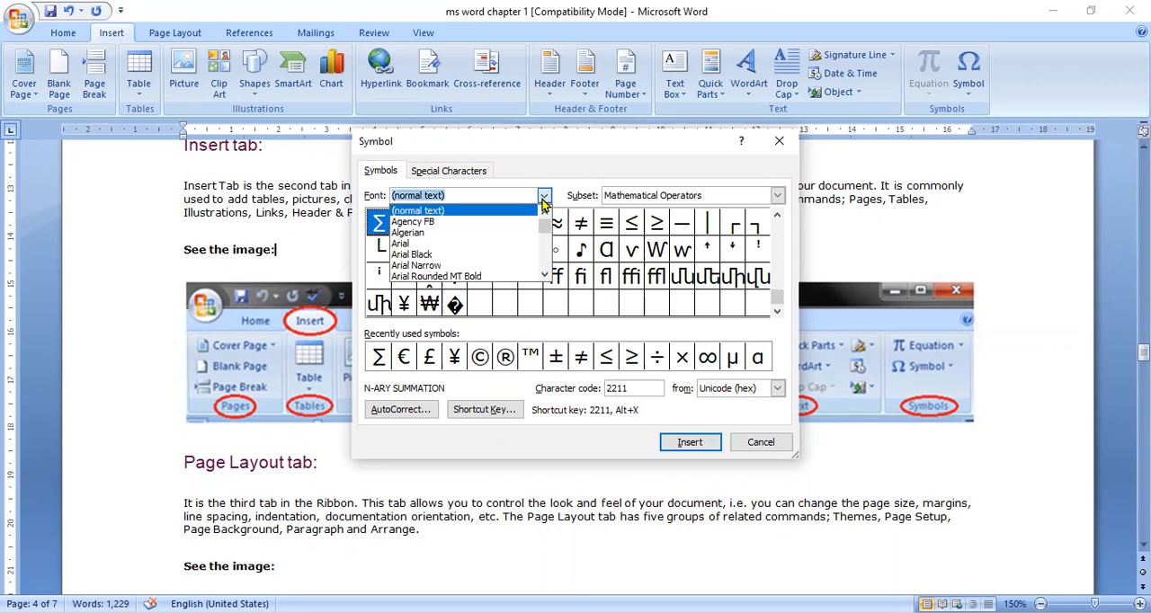
left_click(541, 175)
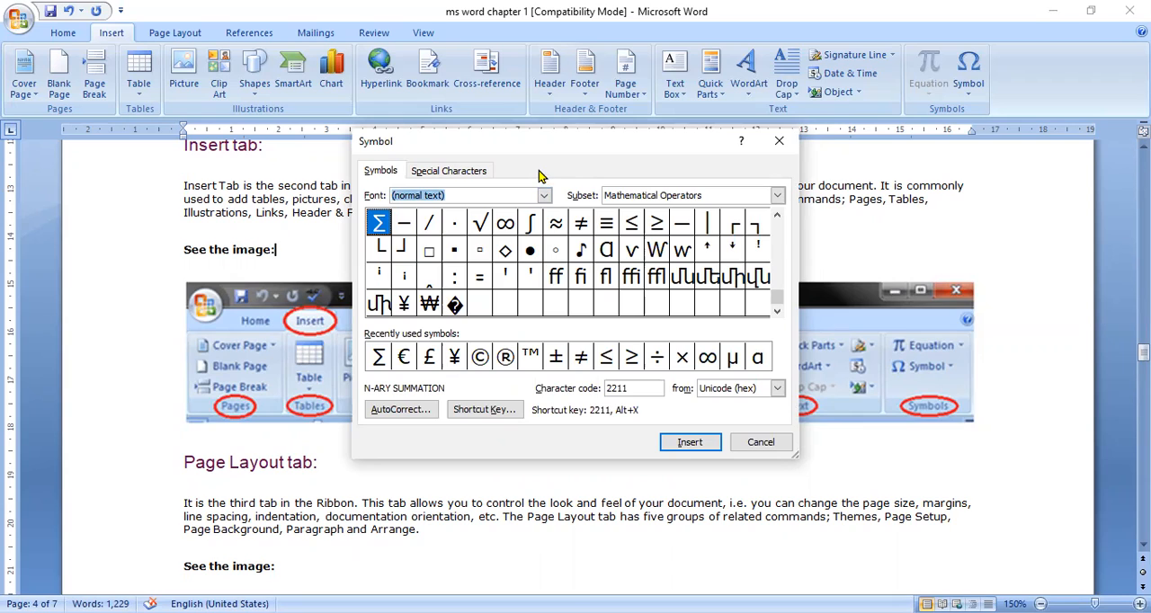
left_click(777, 196)
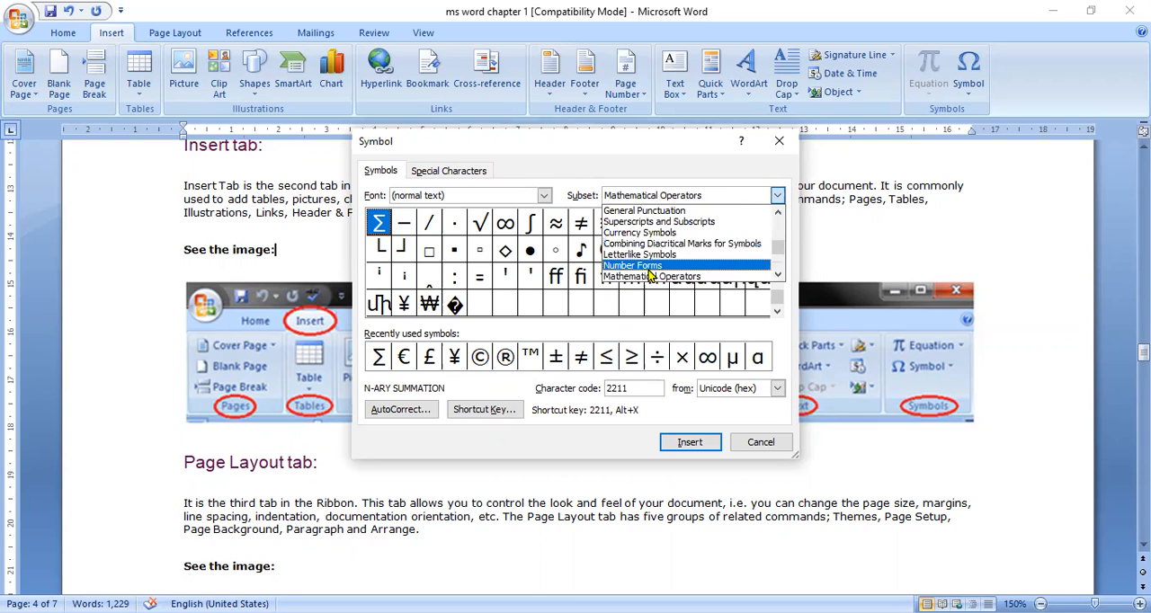
left_click(652, 267)
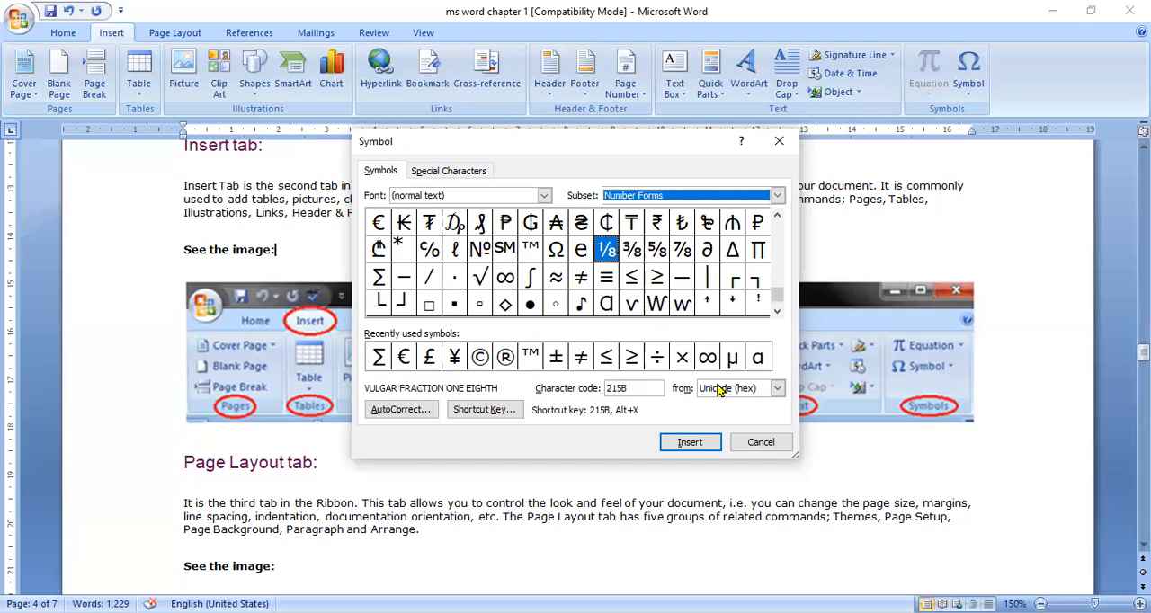
left_click(757, 442)
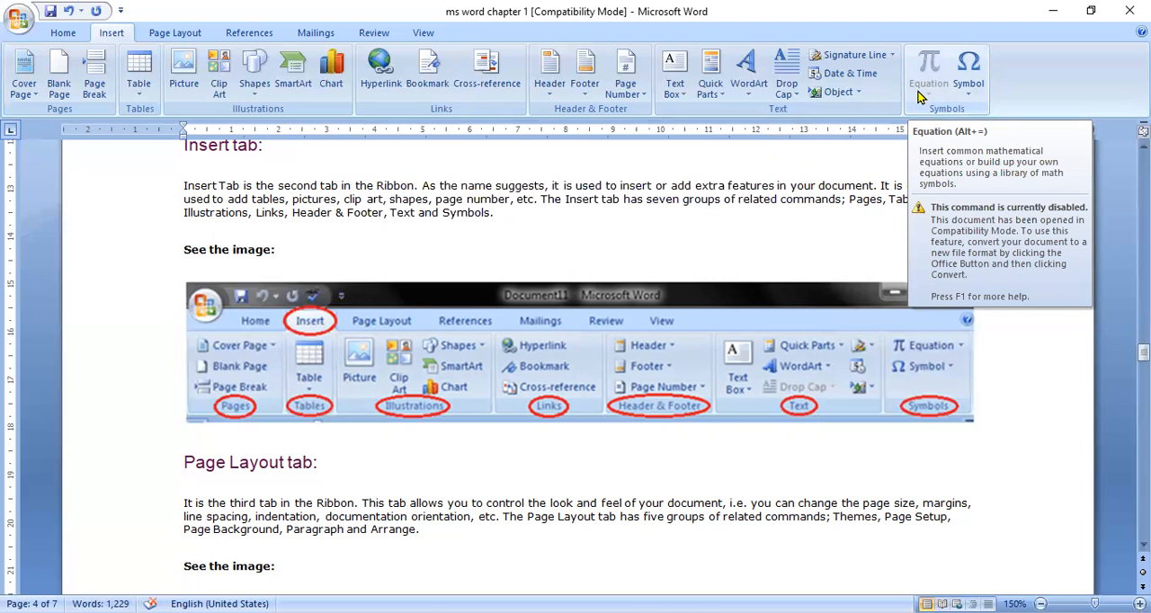
Step: Look over the Signature Line options and the available Date and Time formats without inserting anything
left_click(893, 56)
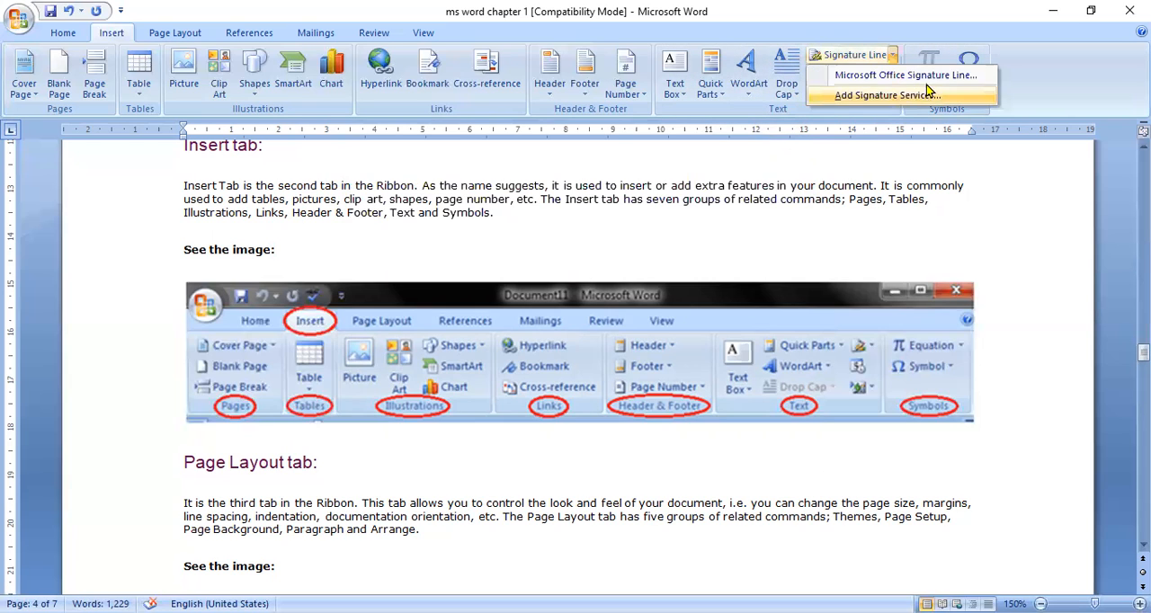
left_click(872, 130)
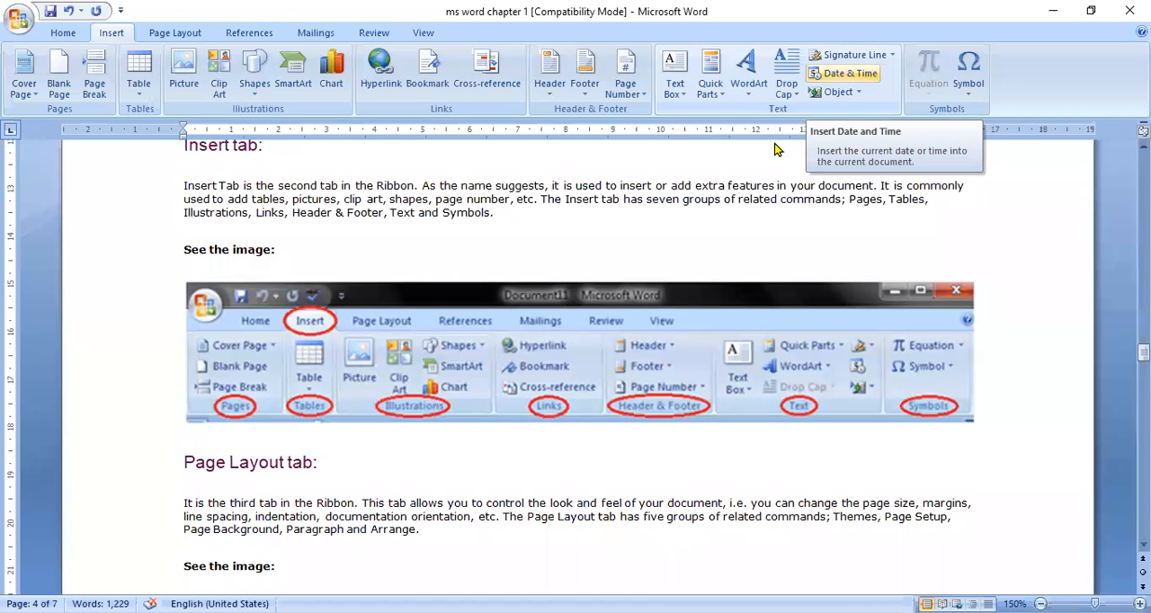
left_click(836, 74)
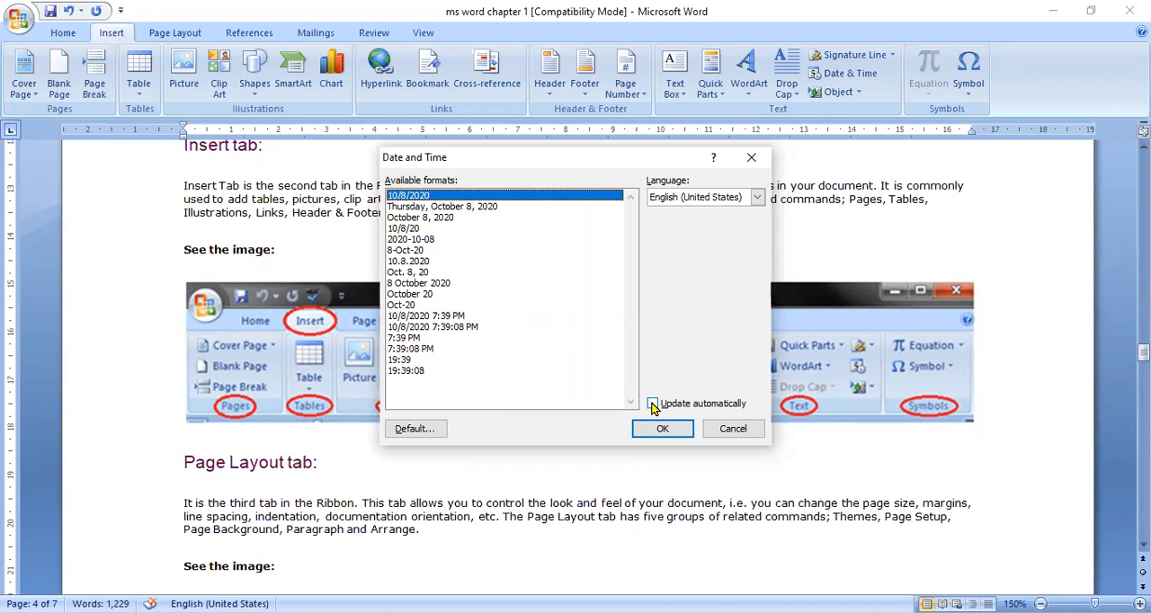
left_click(715, 429)
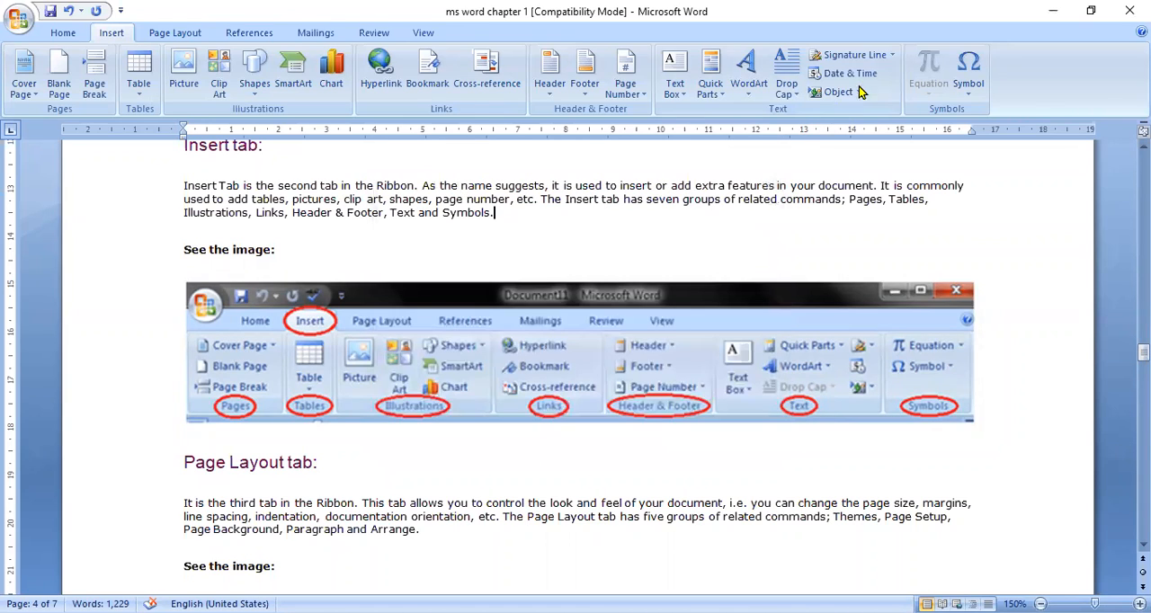
Step: Insert a Bitmap Image object with freehand black lines at the end of the Insert tab paragraph and delete it
left_click(859, 94)
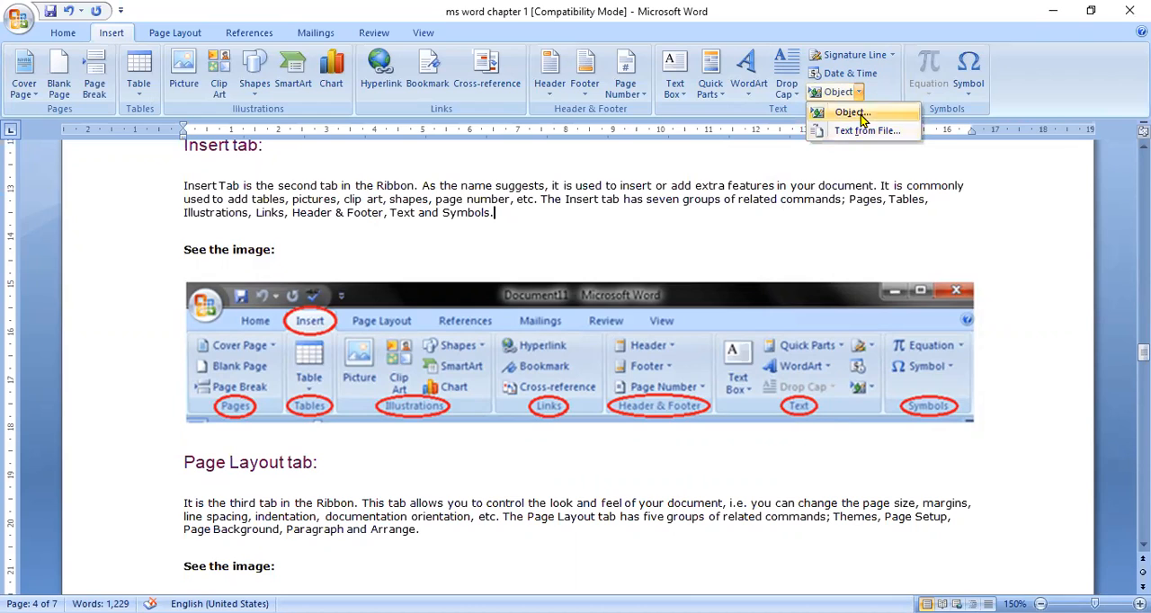
left_click(851, 112)
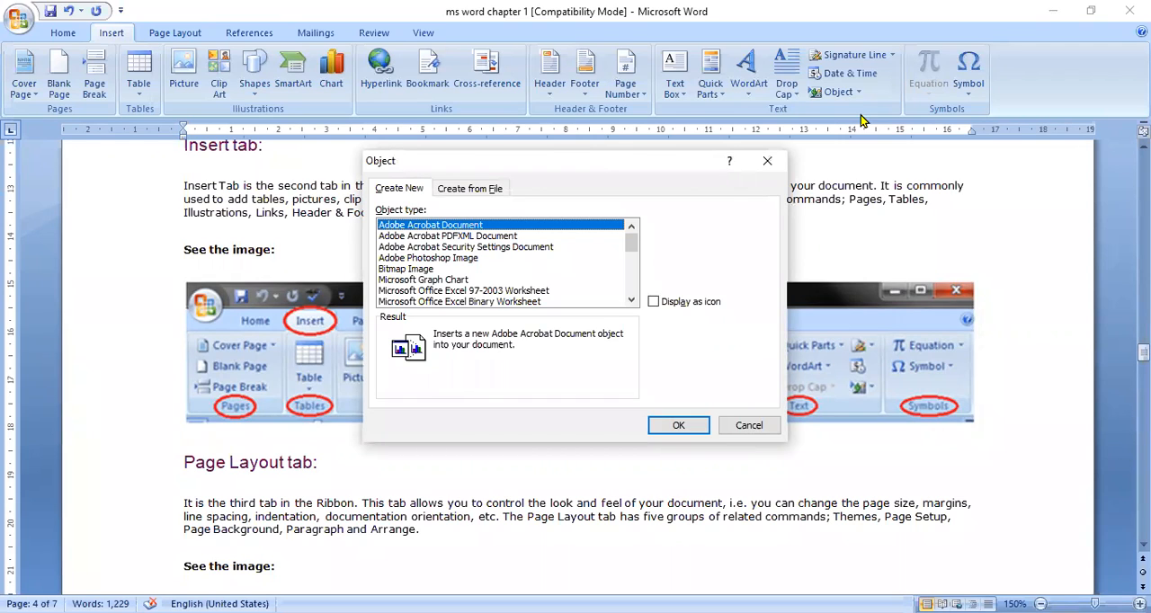
left_click(419, 270)
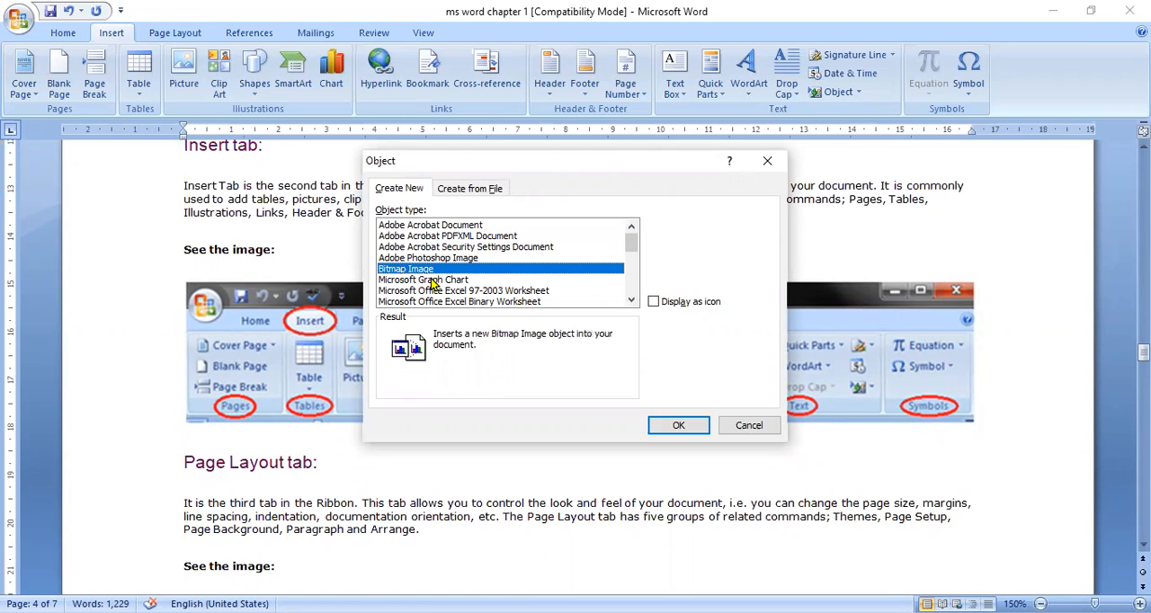
left_click(680, 426)
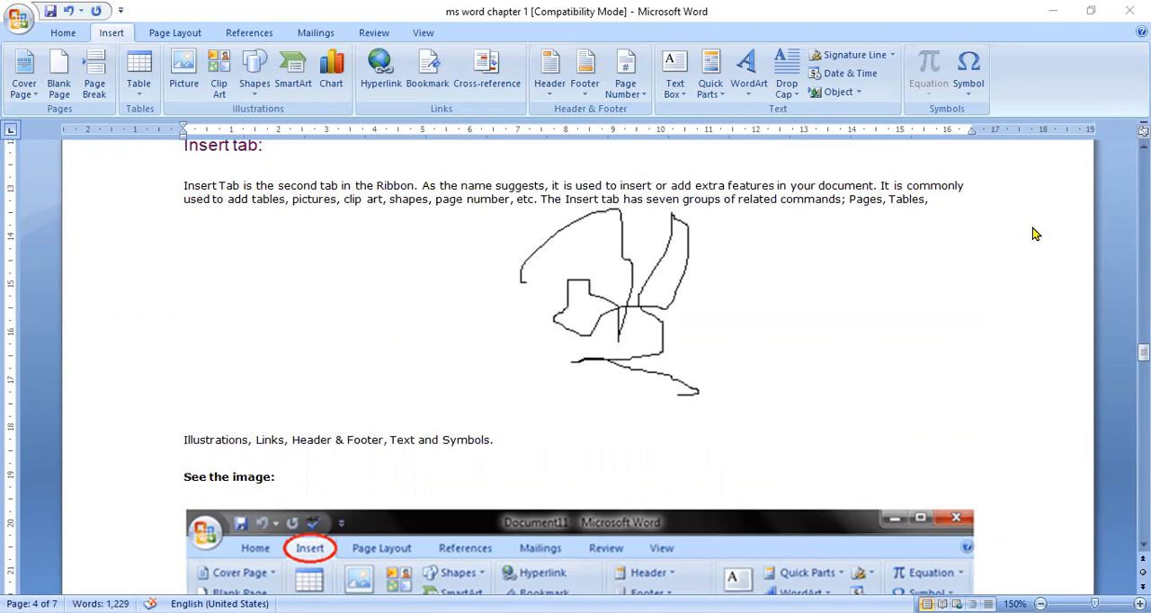
left_click(560, 307)
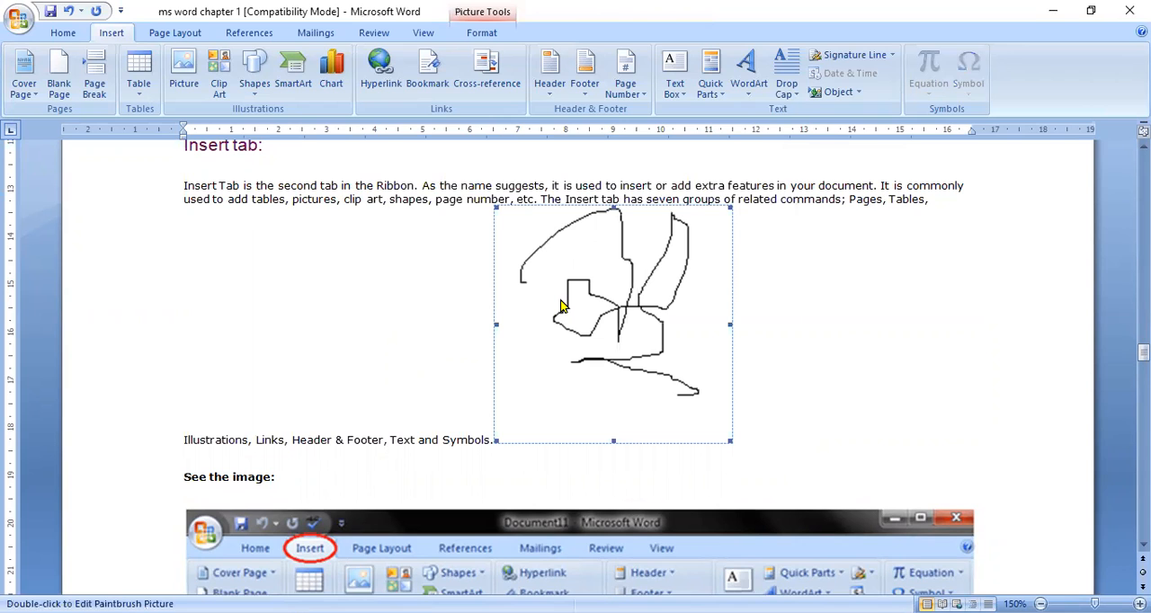
key("Delete")
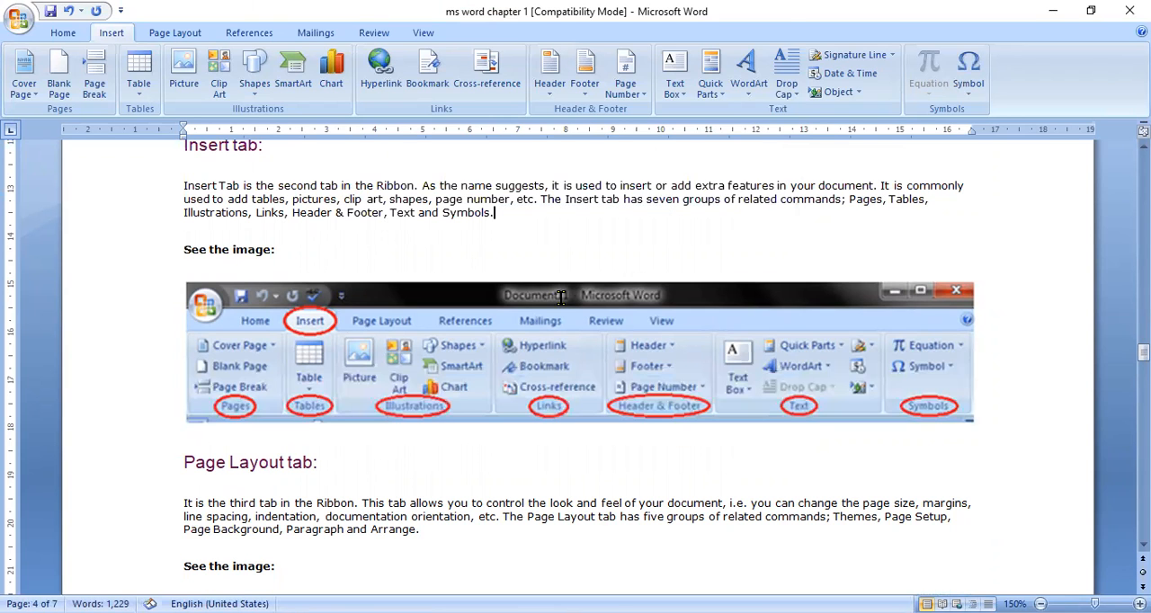
Step: Insert a Bitmap Image object with a dark red, black-outlined four-point star after the Insert tab paragraph and open it for editing
left_click(850, 93)
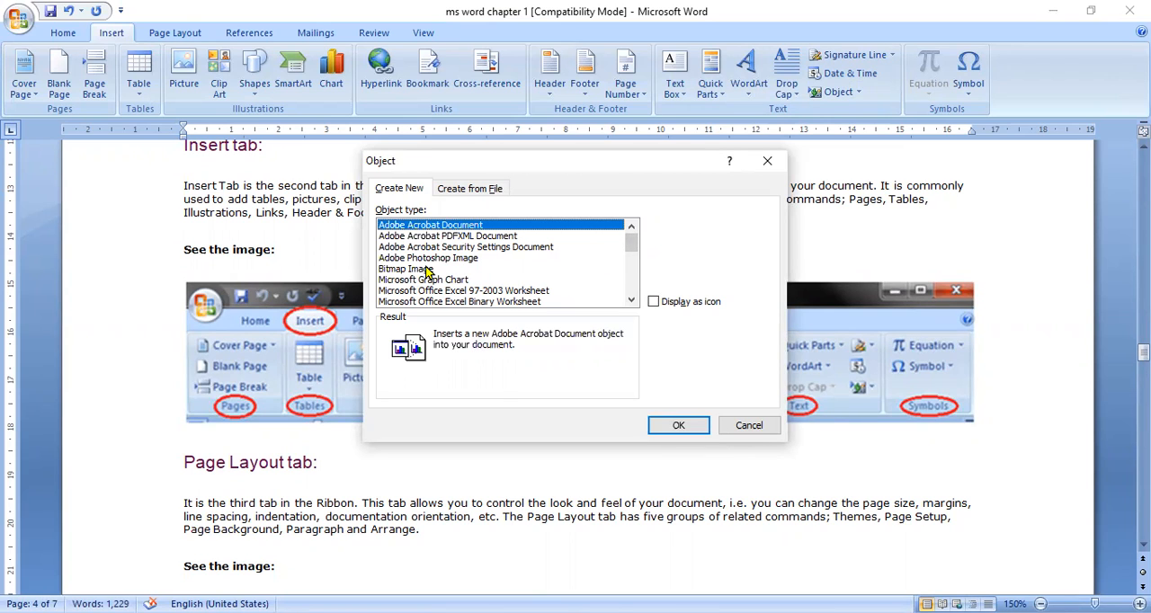
left_click(428, 269)
left_click(698, 427)
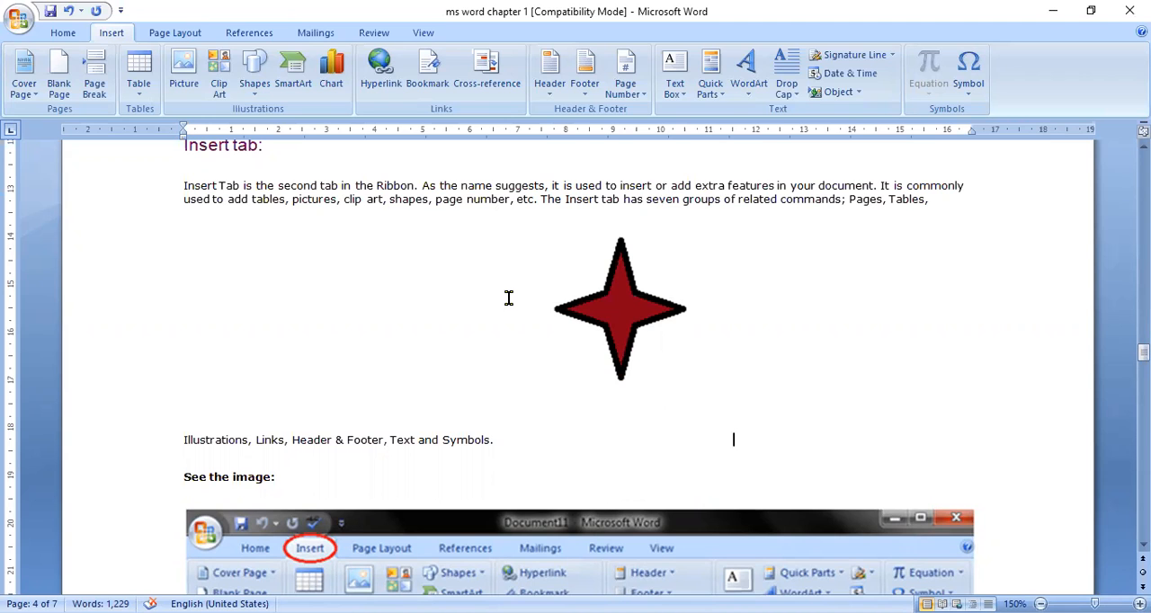
left_click(614, 325)
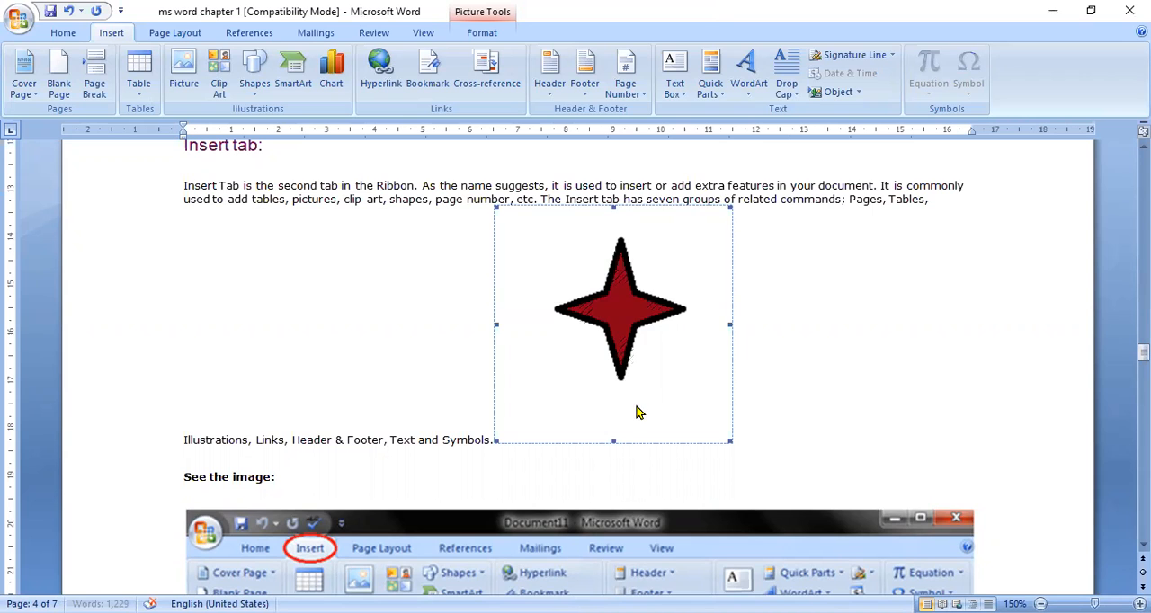
double_click(622, 281)
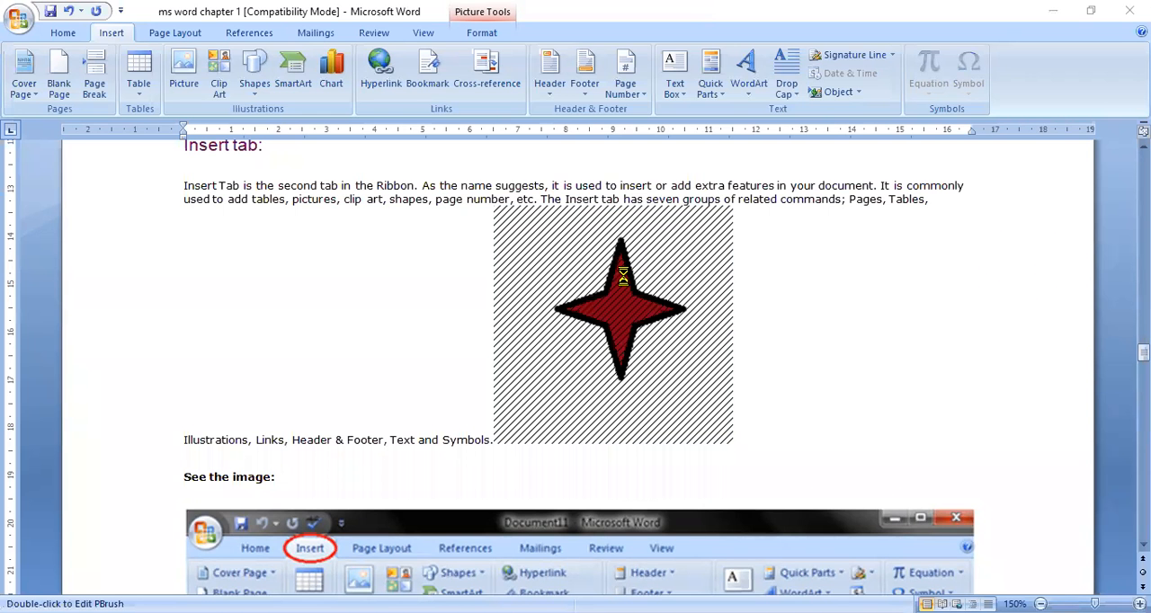
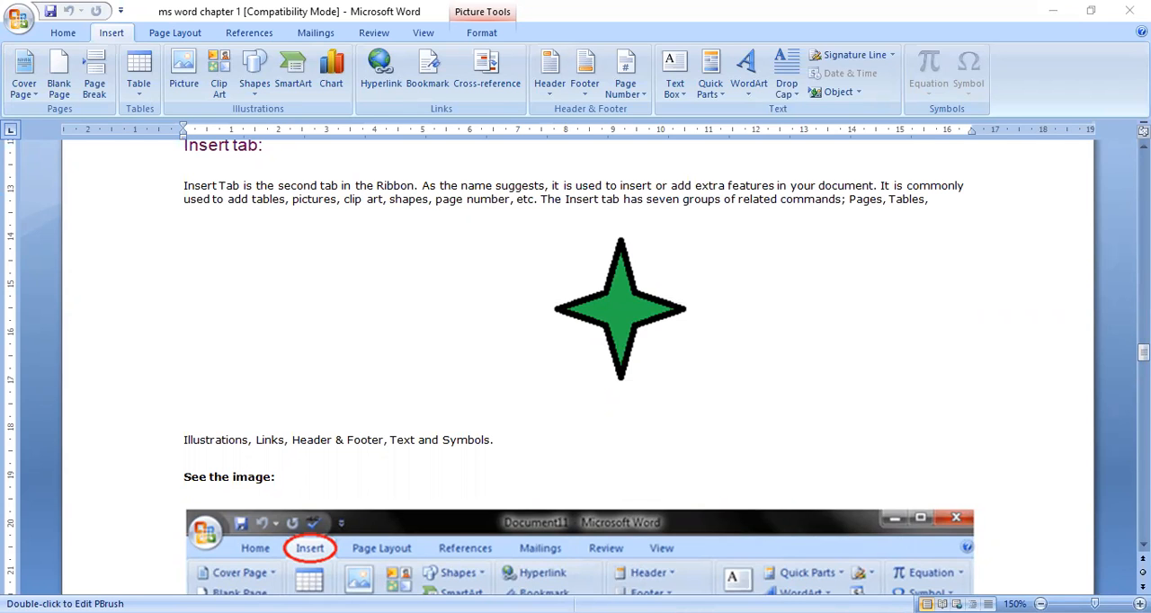
Step: Look through the Page Layout tab notes and the preset and custom margin settings without changing the margins
scroll(575, 367, "down", 10)
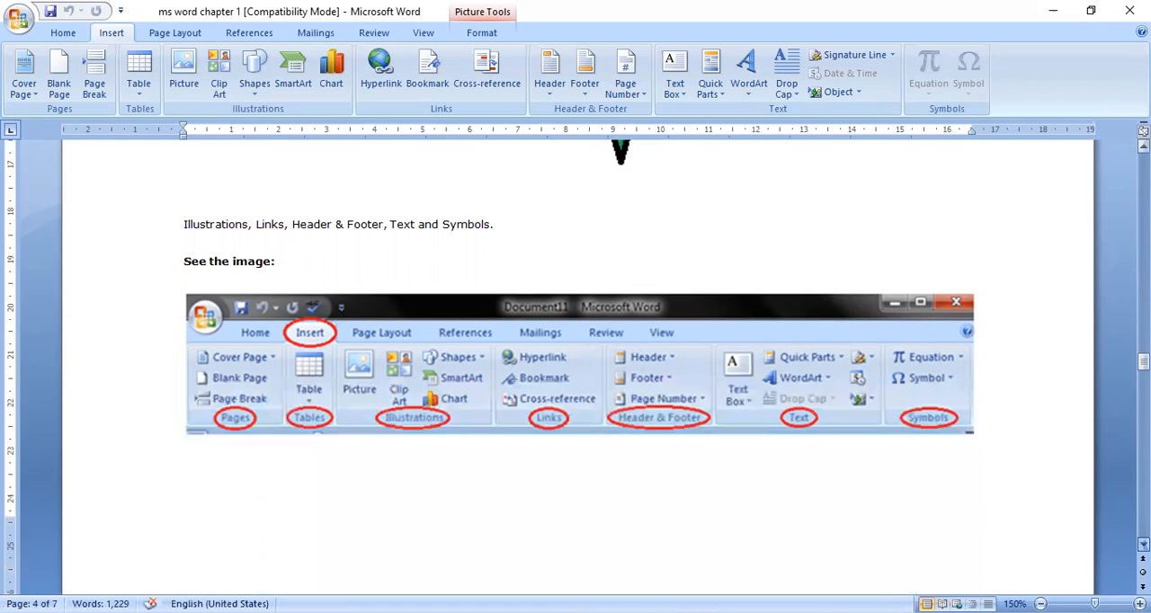
scroll(575, 367, "down", 8)
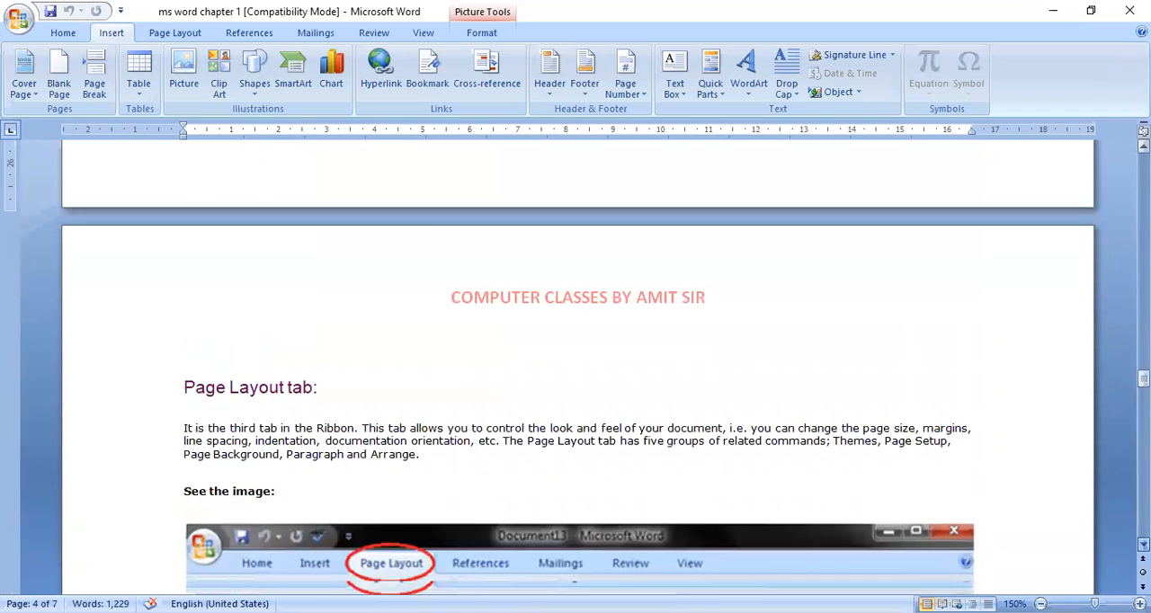
scroll(576, 367, "down", 1)
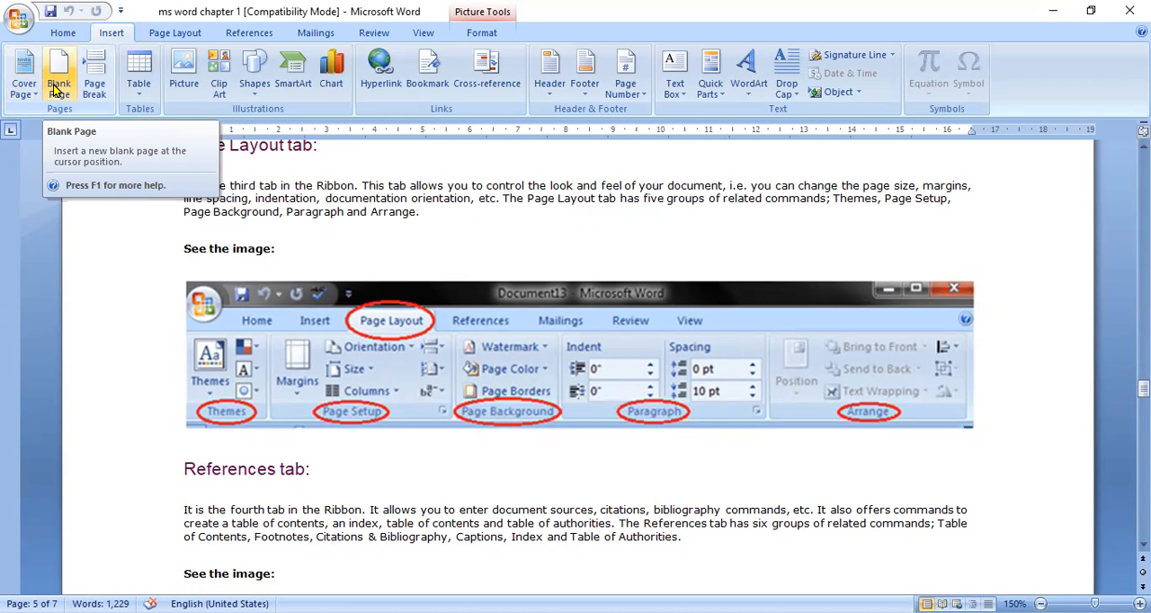
left_click(175, 34)
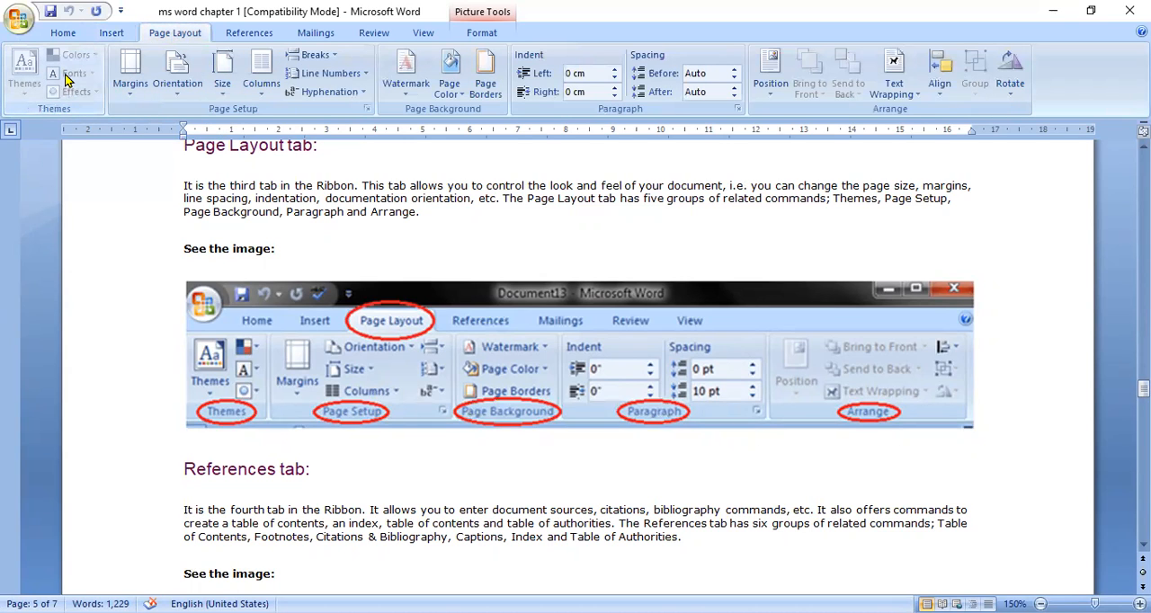
left_click(132, 96)
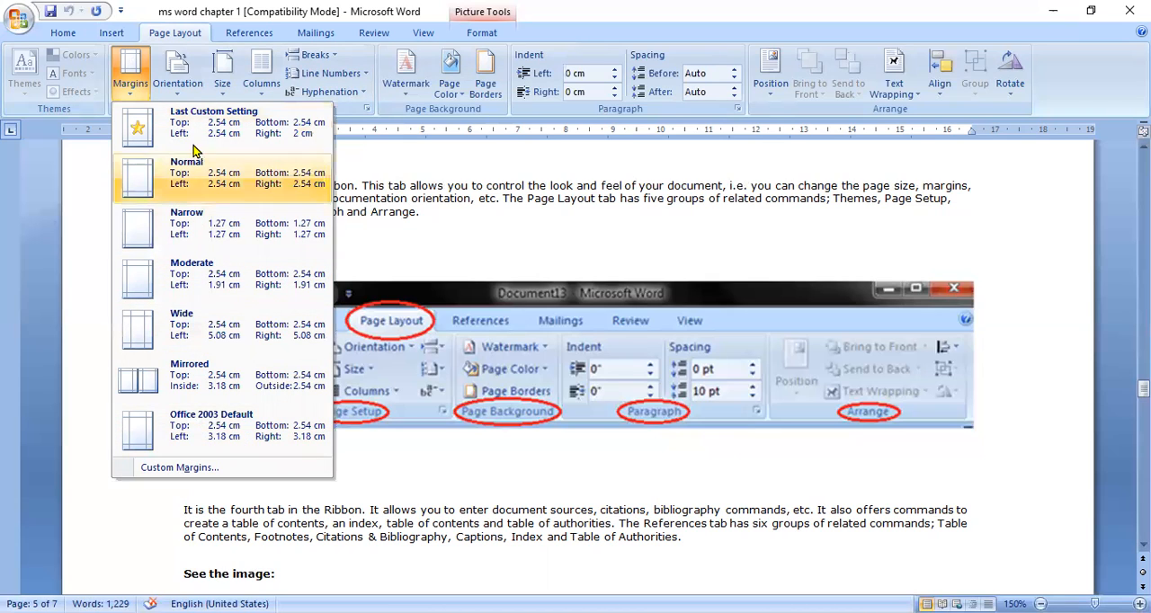
left_click(205, 469)
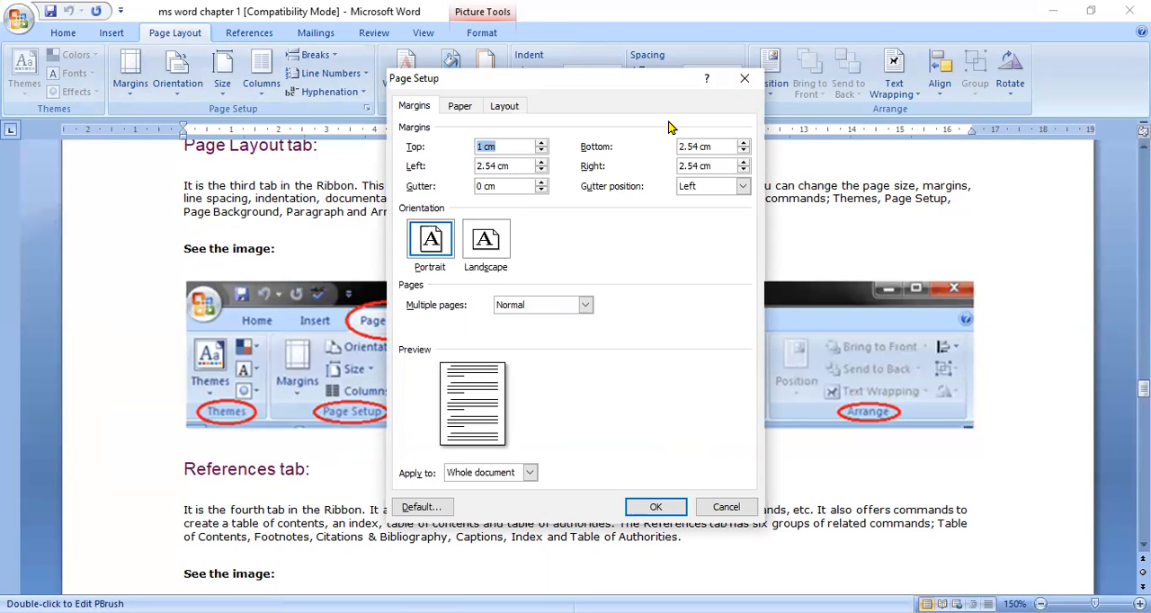
left_click(724, 509)
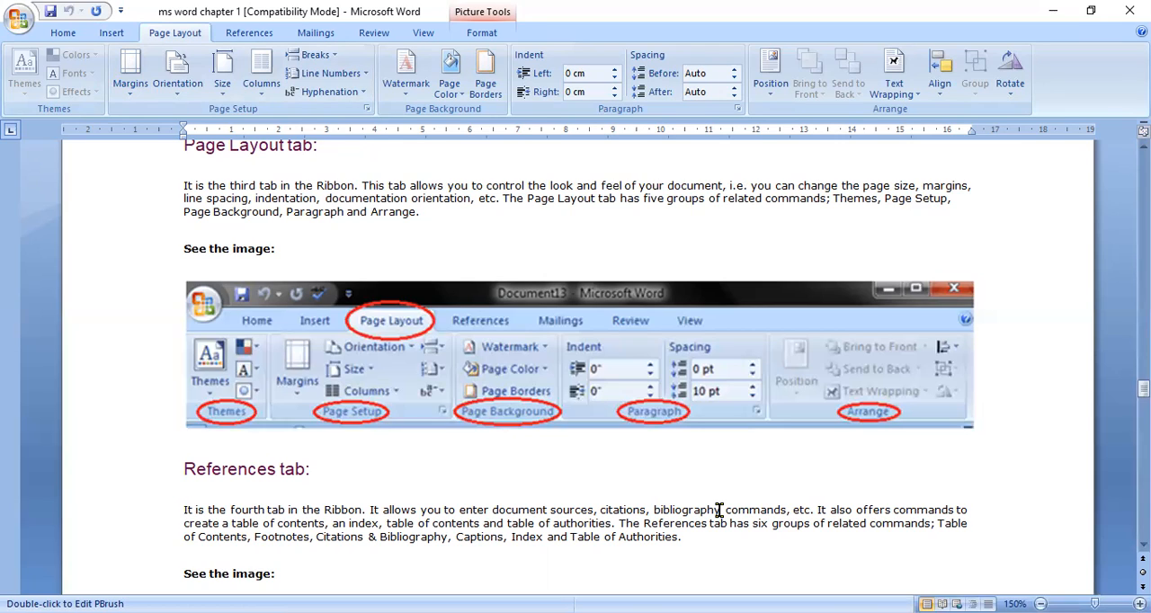
Step: Look over the page orientation choices and the list of paper sizes without changing either
left_click(178, 92)
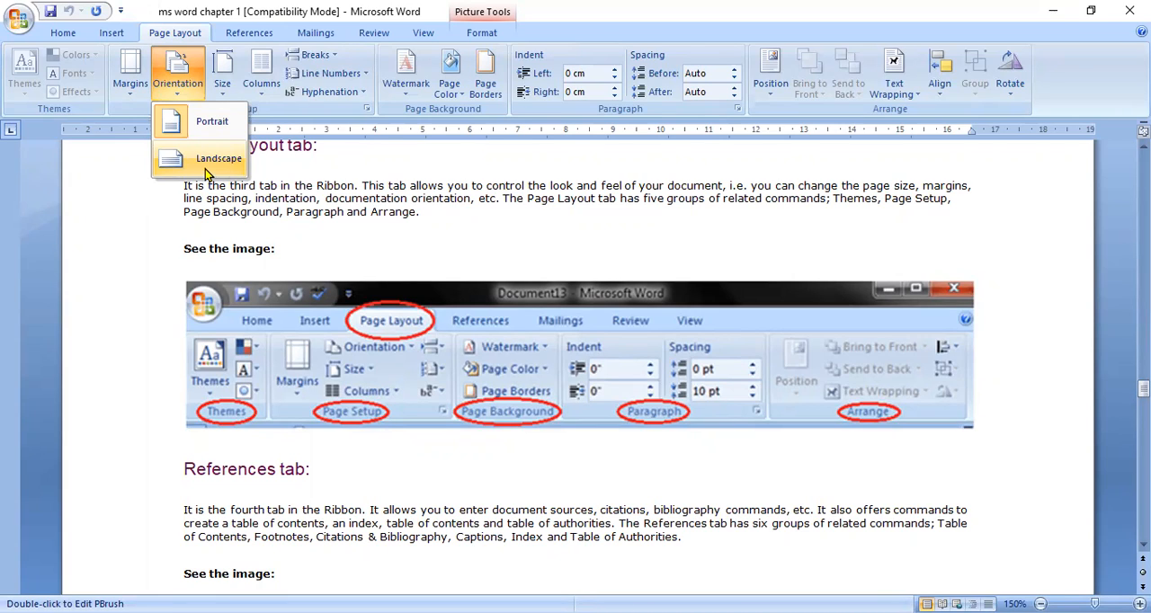
left_click(225, 94)
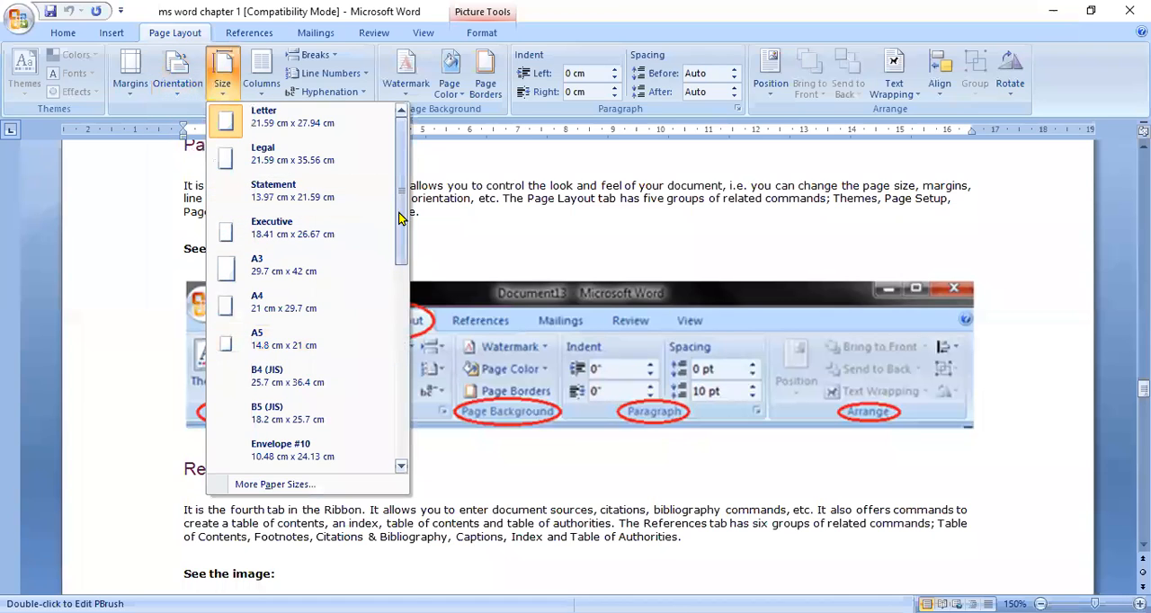
left_click_drag(401, 216, 392, 183)
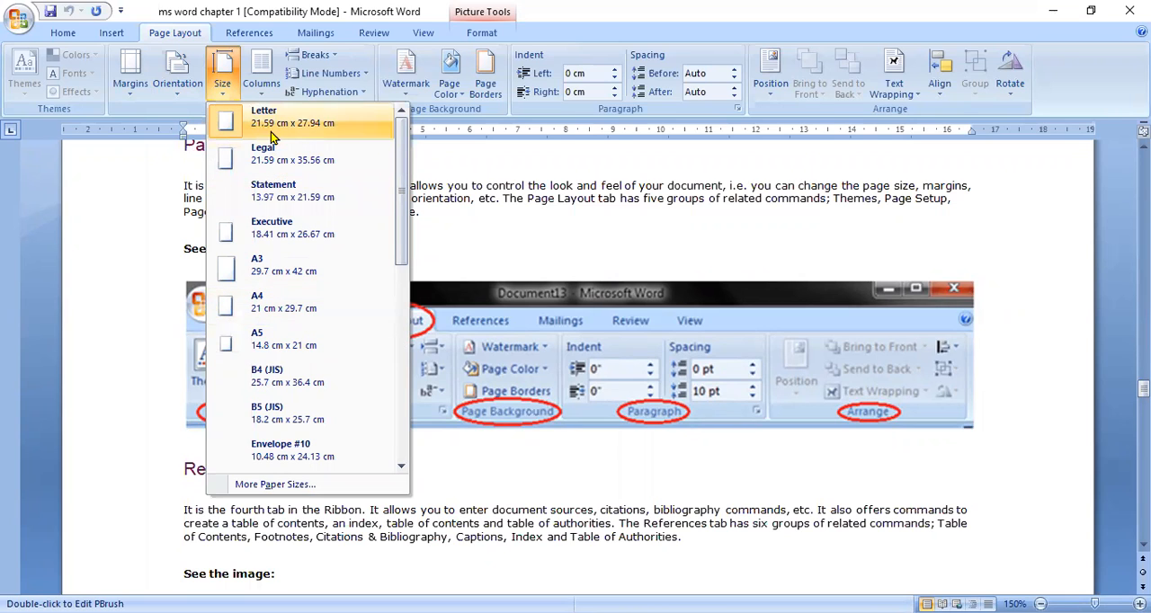
left_click_drag(398, 243, 406, 348)
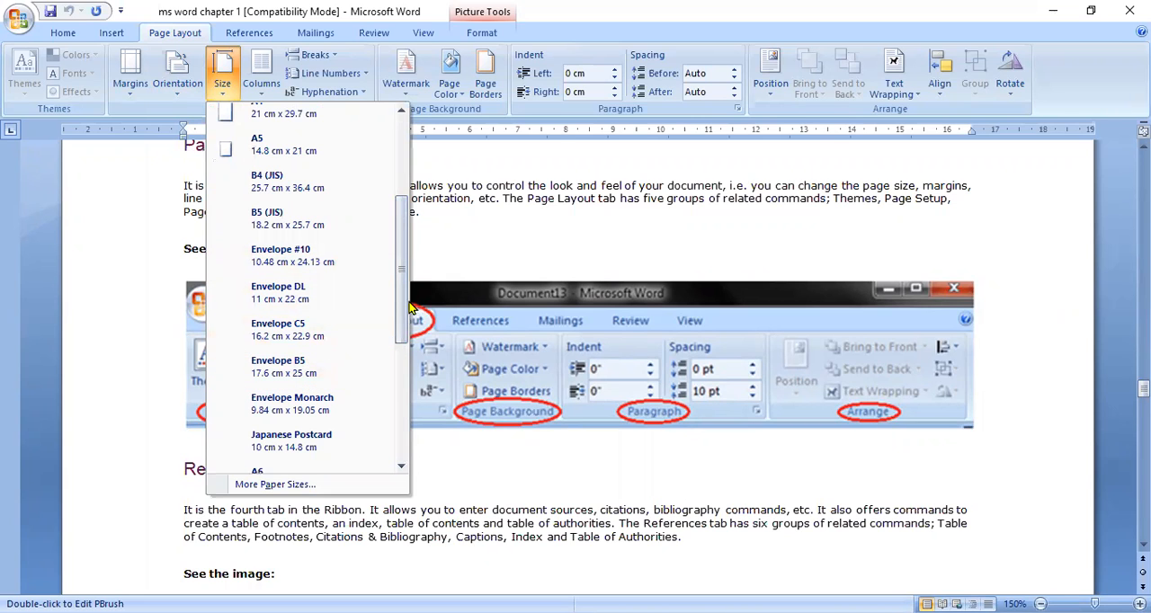
left_click_drag(399, 312, 399, 311)
left_click_drag(399, 351, 393, 197)
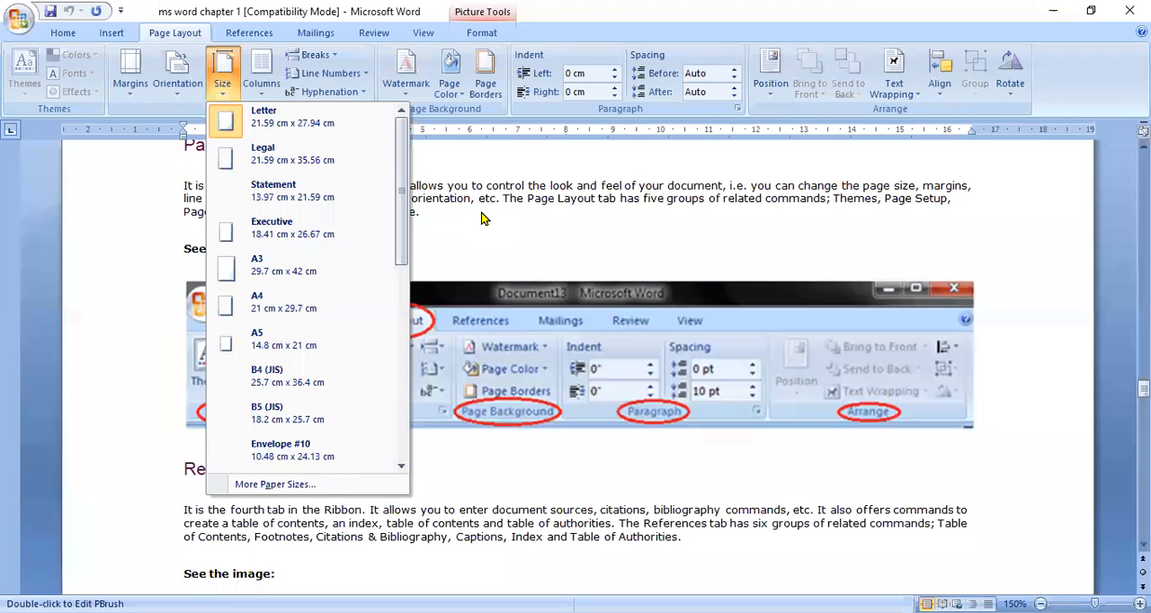
Step: Try two-column and three-column layouts on the Insert tab section and return it to one column
left_click(261, 101)
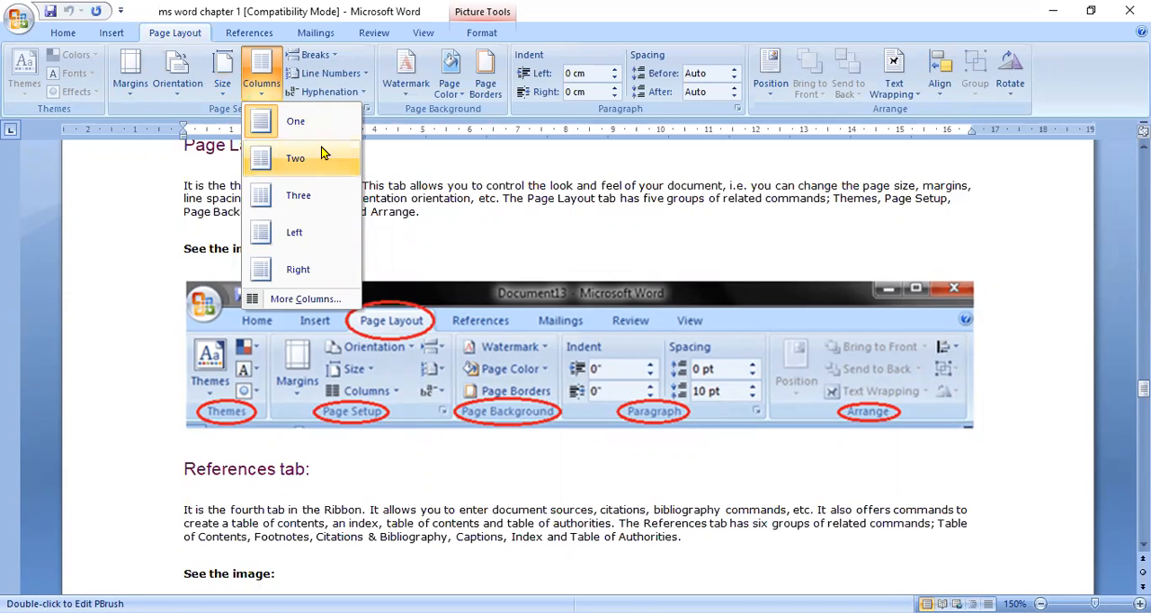
left_click(264, 162)
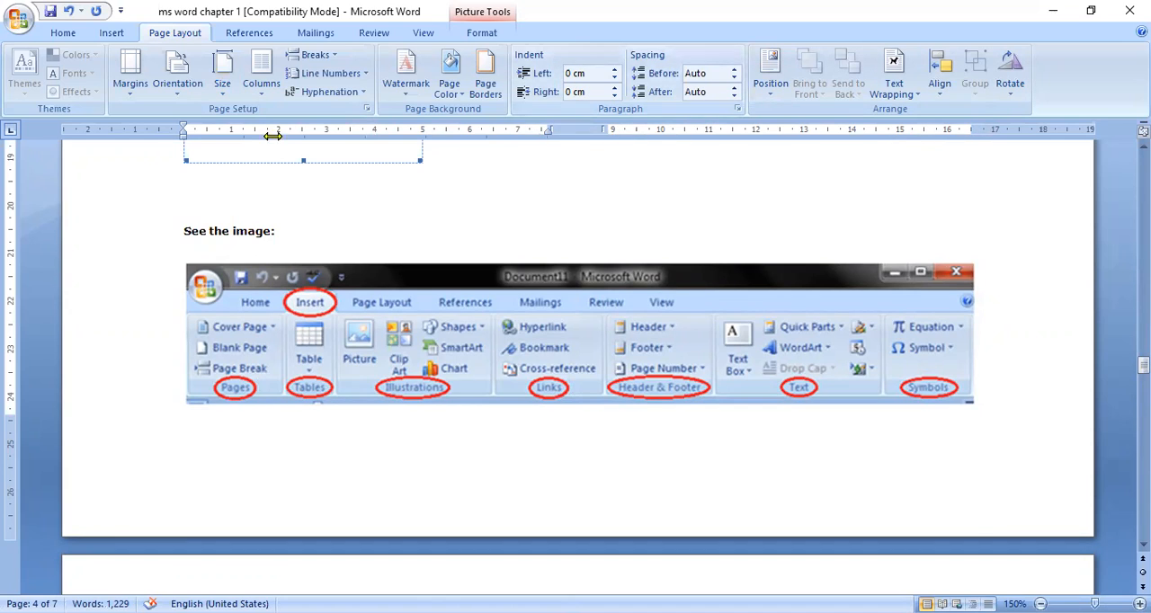
left_click(261, 76)
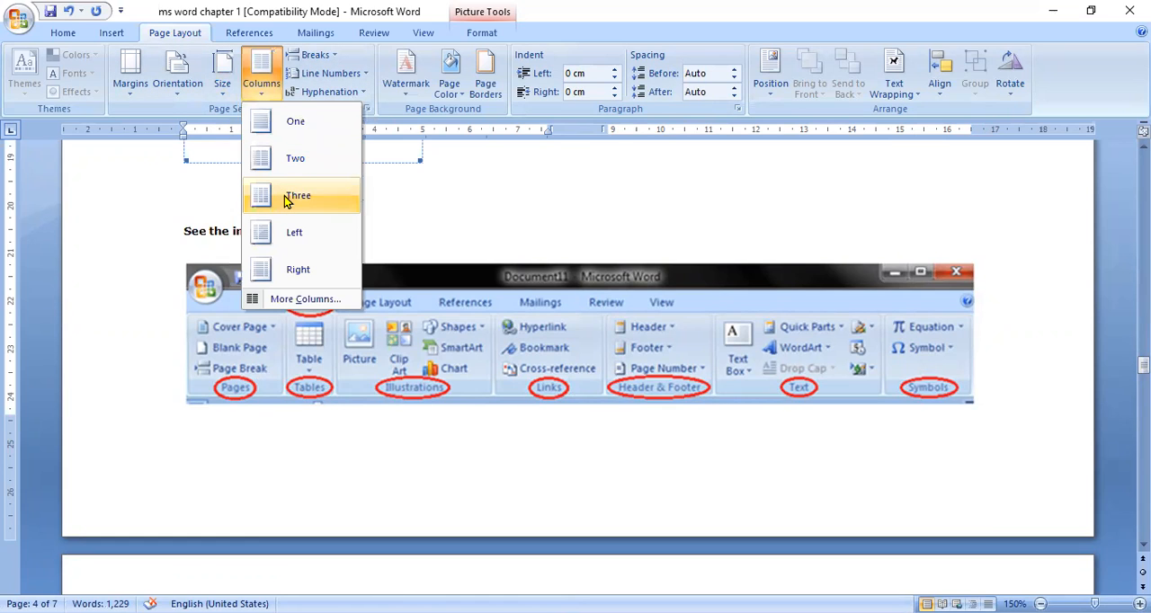
left_click(292, 196)
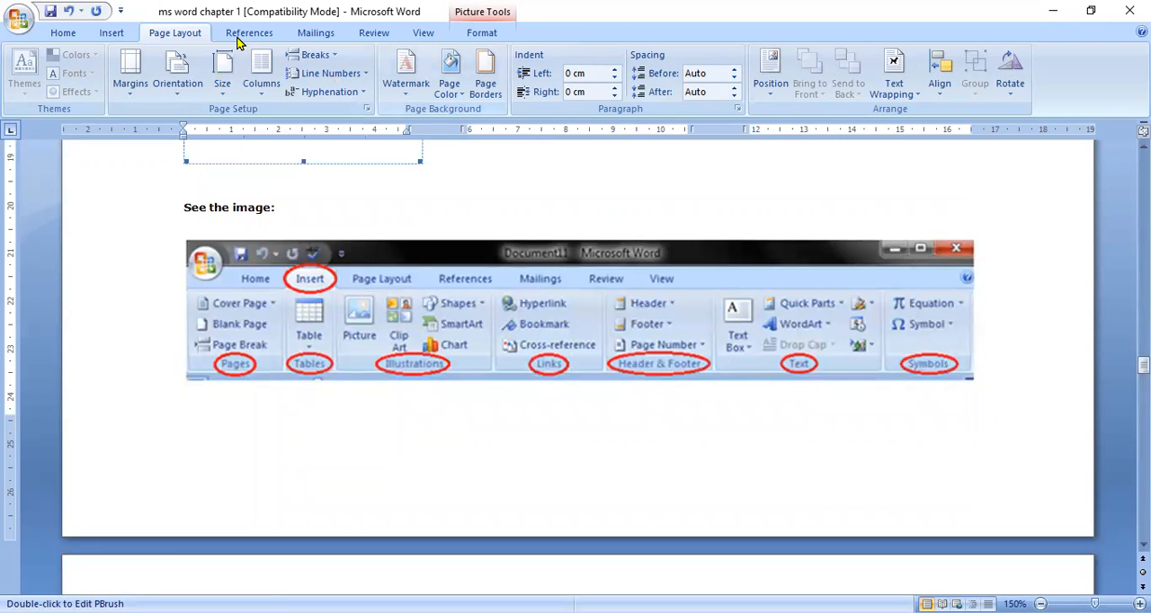
left_click(253, 95)
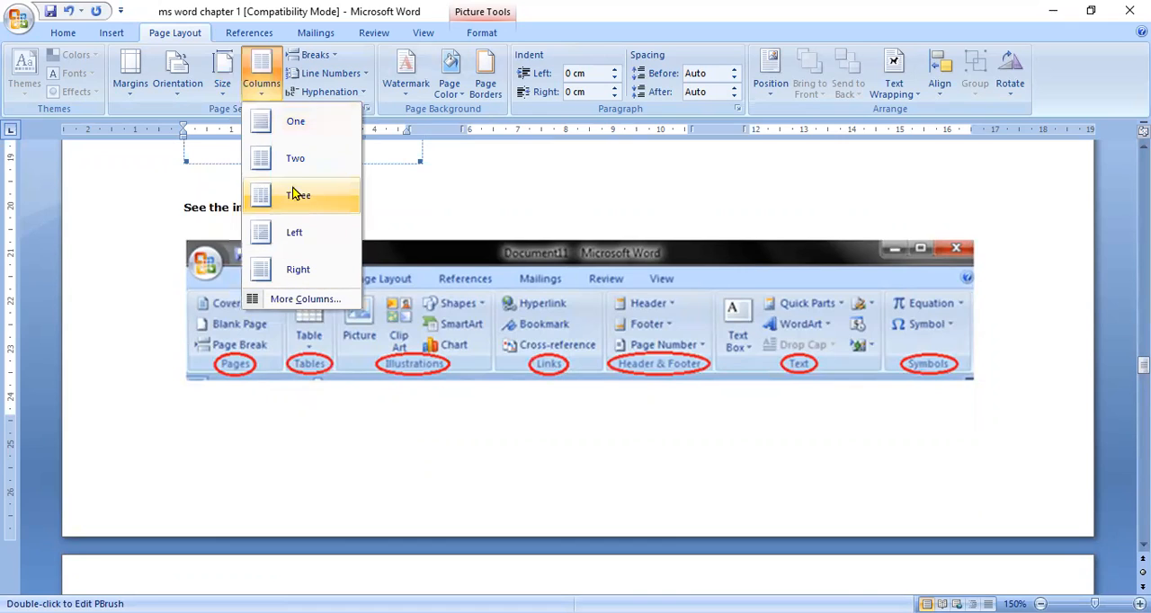
left_click(291, 126)
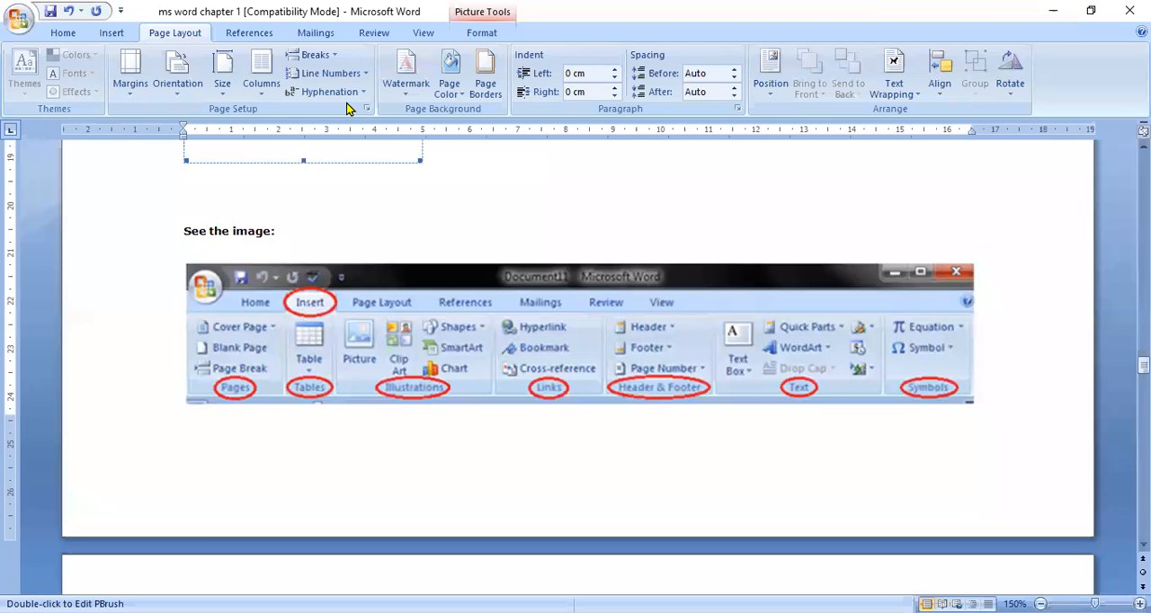
Step: Insert a page break at the end of the Insert tab paragraph, ahead of the green star
left_click(344, 189)
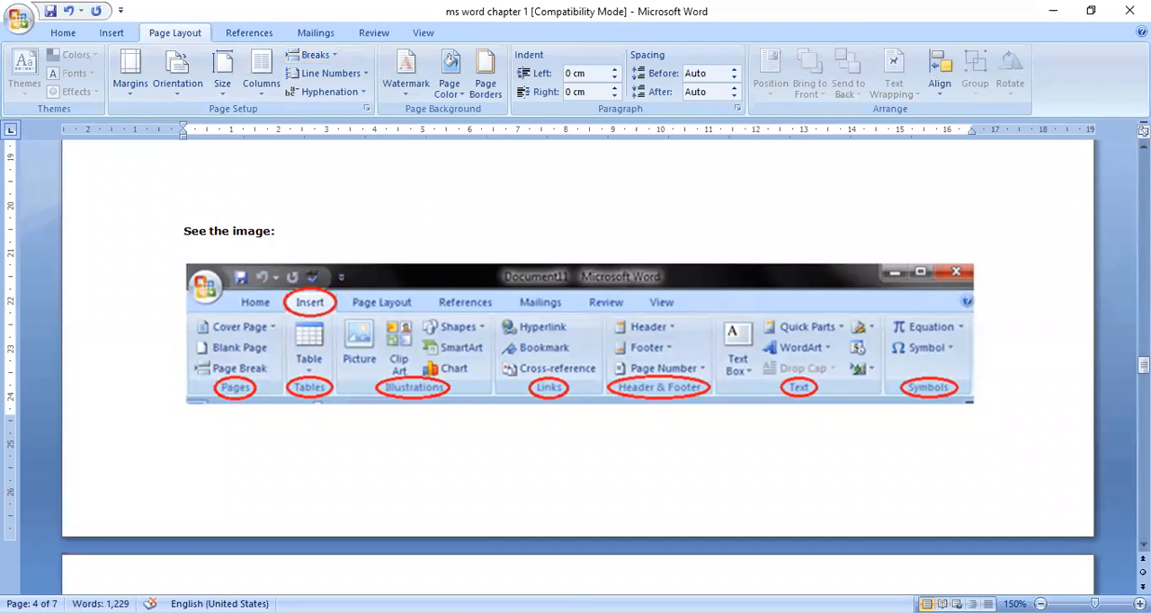
left_click(1143, 147)
scroll(1144, 146, "up", 9)
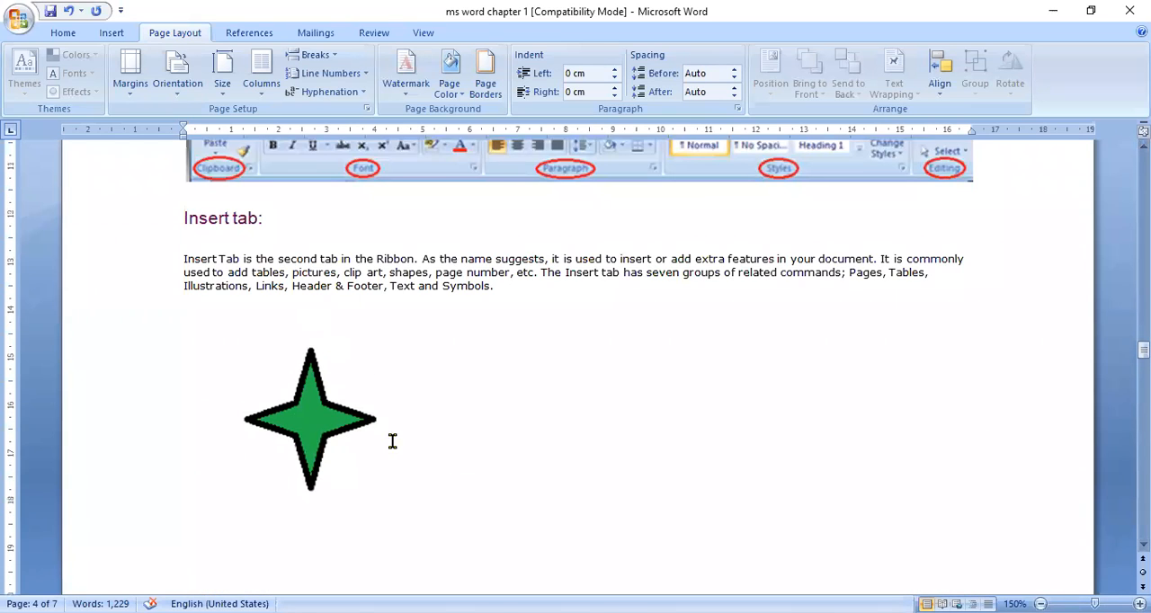
left_click(521, 290)
left_click(324, 56)
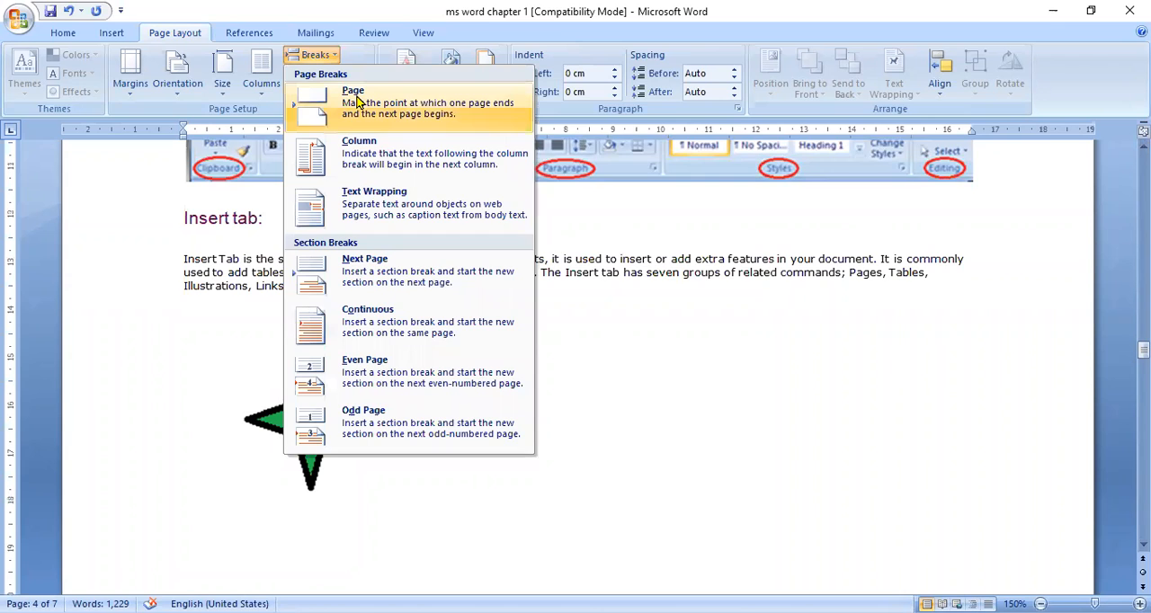
left_click(355, 100)
scroll(387, 359, "down", 3)
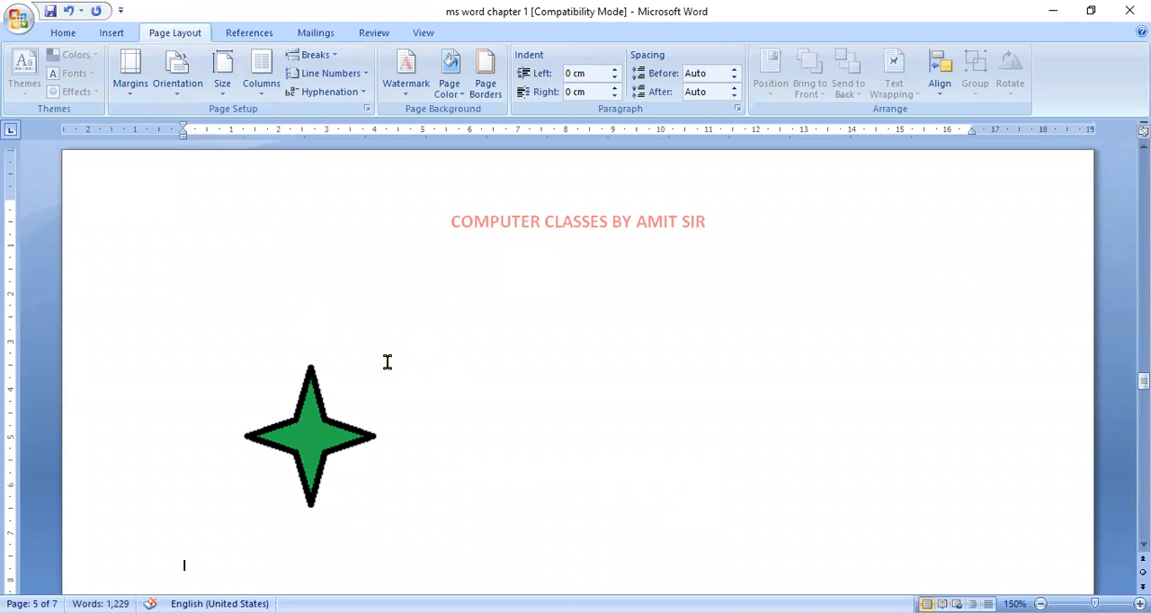
Step: Check the text on both sides of the page break, undo the break, and look over the available break types
key("Up")
key("Up")
key("Up")
key("Up")
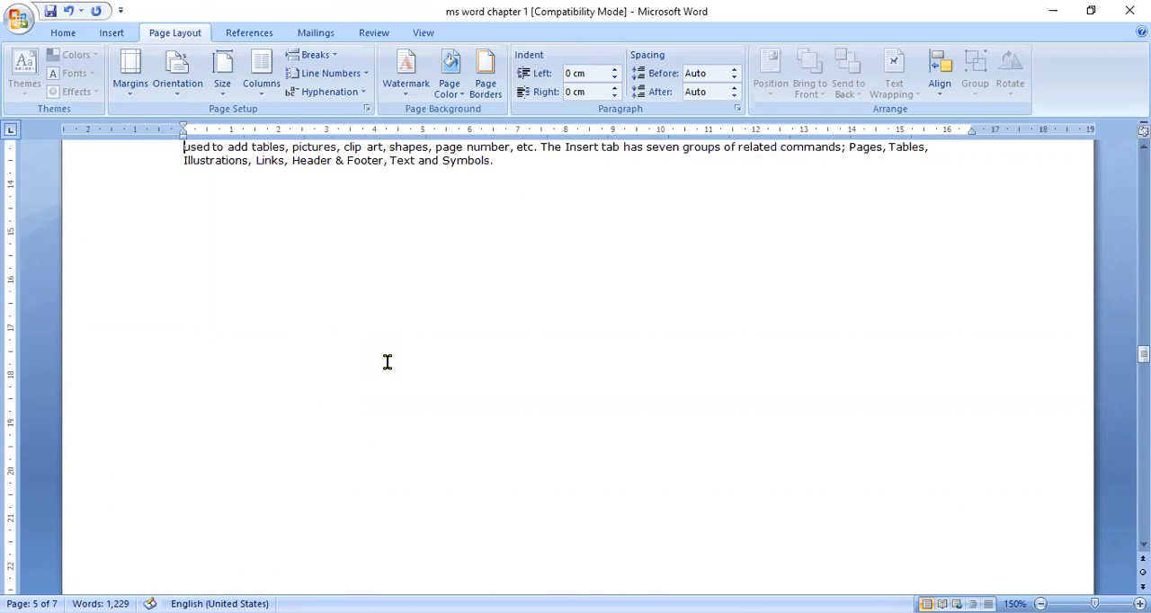
key("Down")
key("Down")
key("Down")
key("Down")
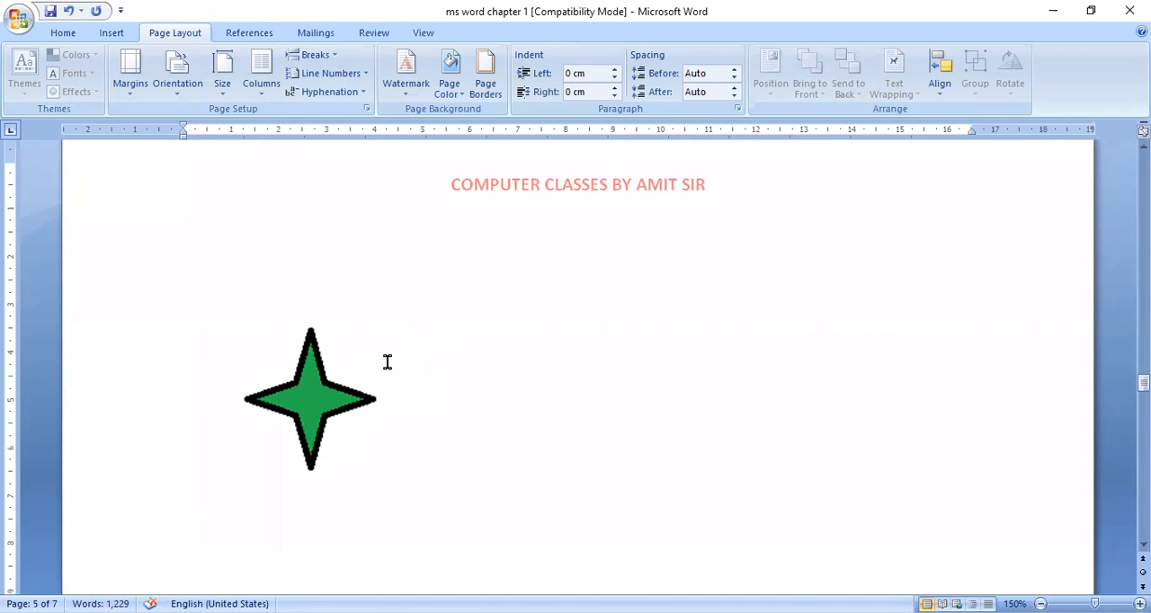
key("Up")
key("Up")
key("Up")
key("Up")
key("Up")
key("Up")
key("Up")
key("Up")
key("Down")
key("Down")
key("Down")
key("Down")
key("Down")
key("Down")
key("ctrl+z")
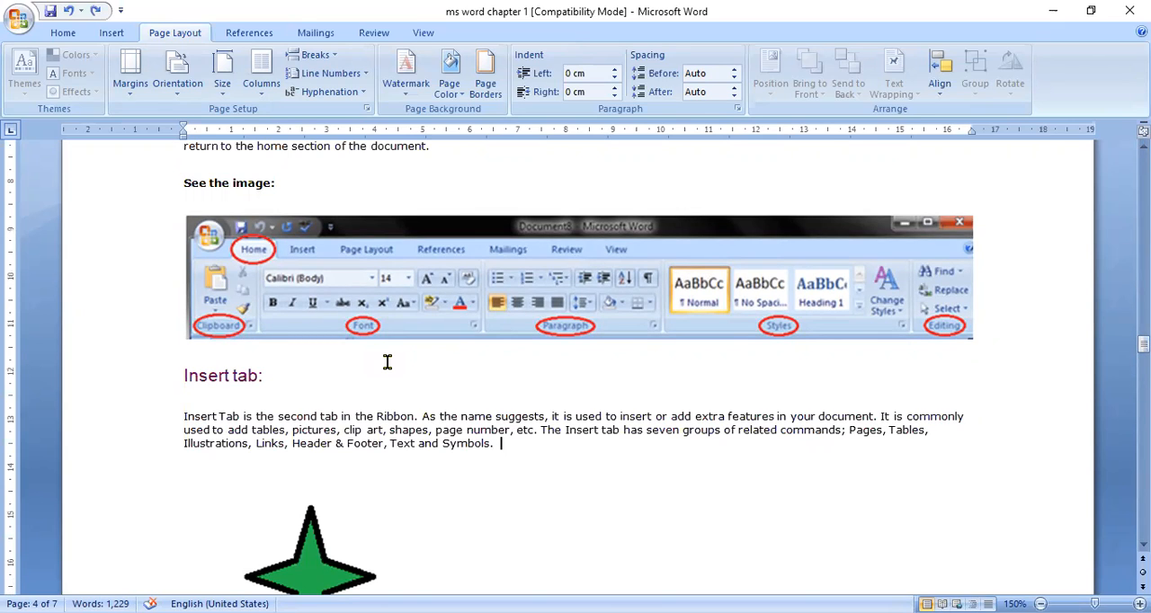
left_click(333, 56)
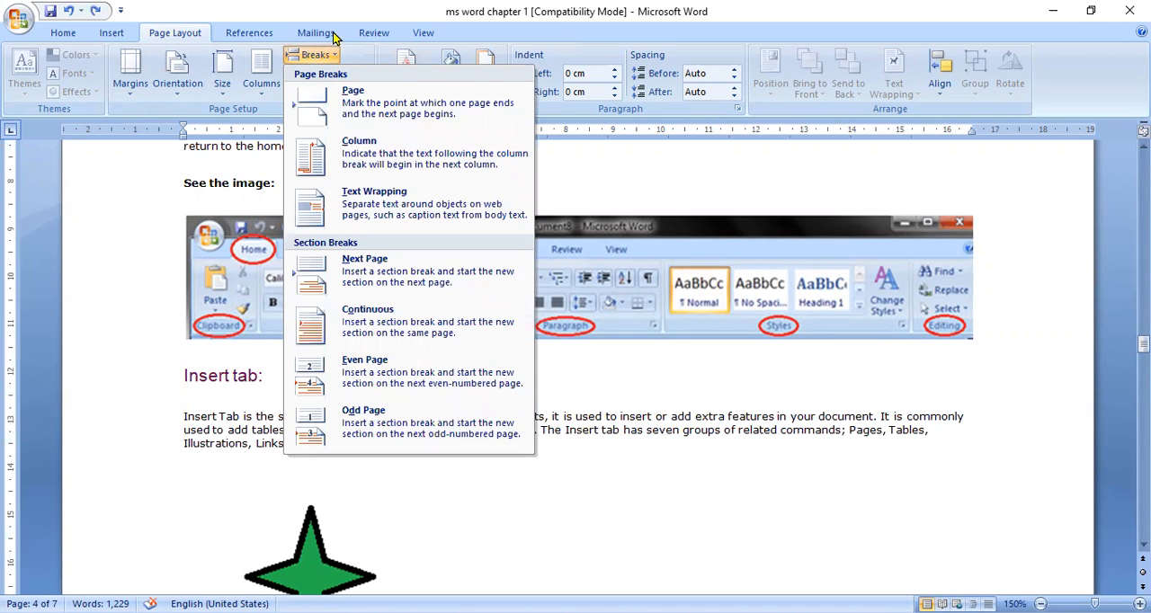
left_click(320, 82)
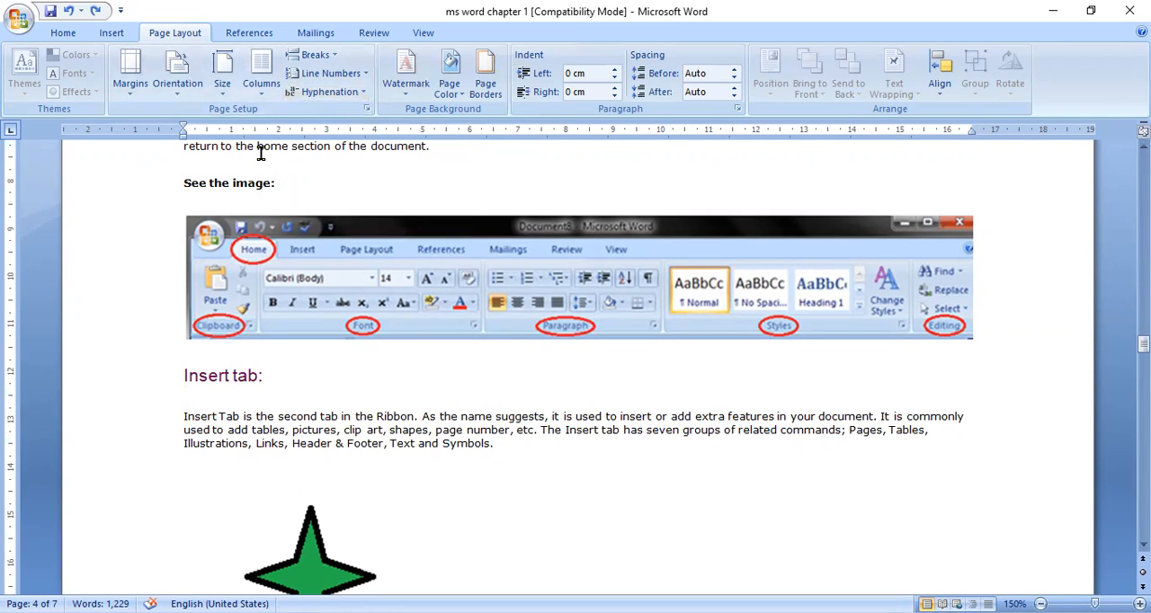
Step: Try automatic hyphenation on the document with "he" added before "commonly" in the Insert tab paragraph, and set hyphenation back to None
left_click(315, 93)
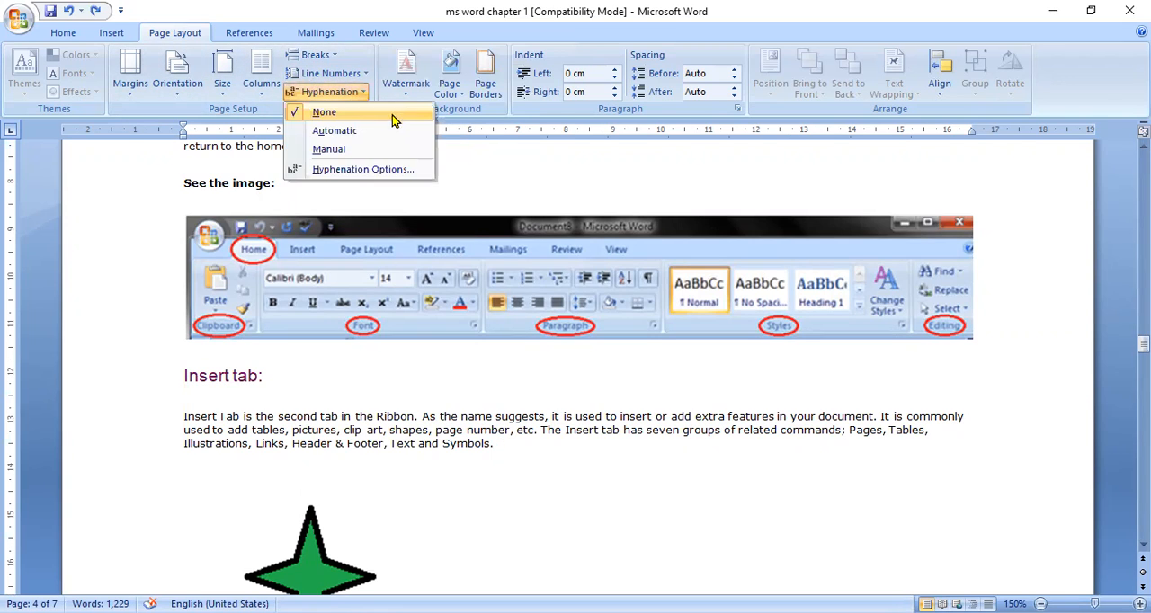
left_click(347, 132)
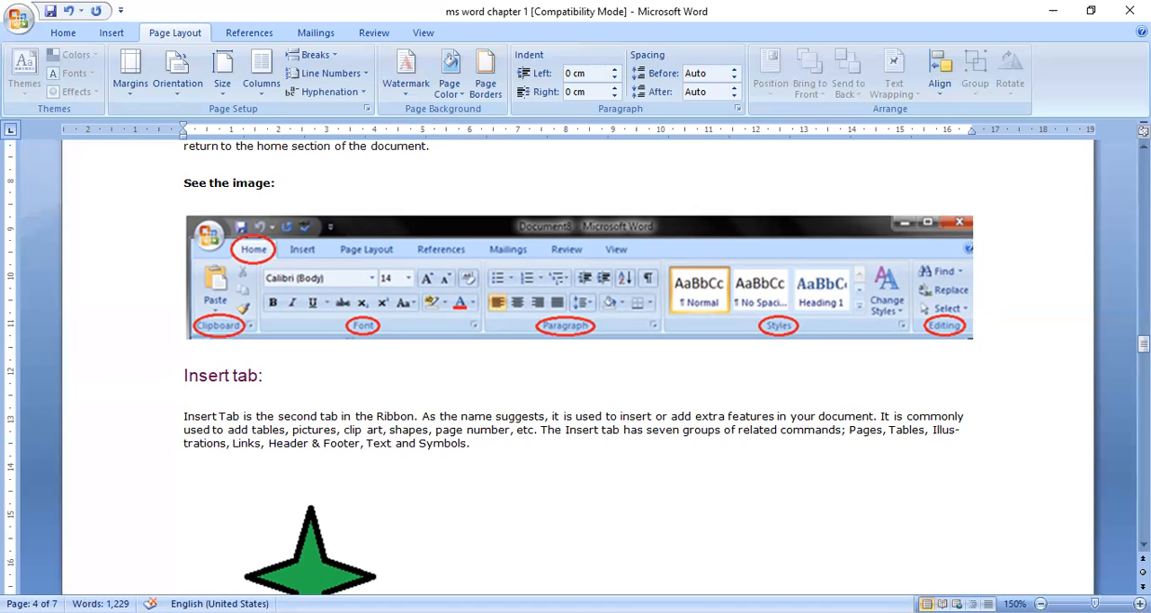
type("he")
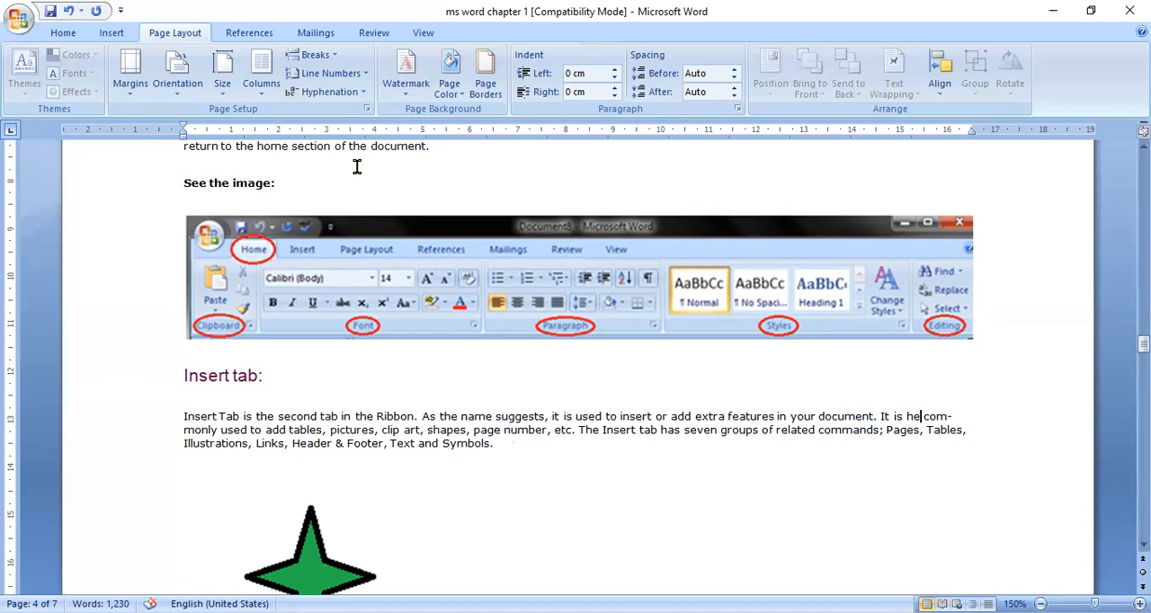
left_click(358, 95)
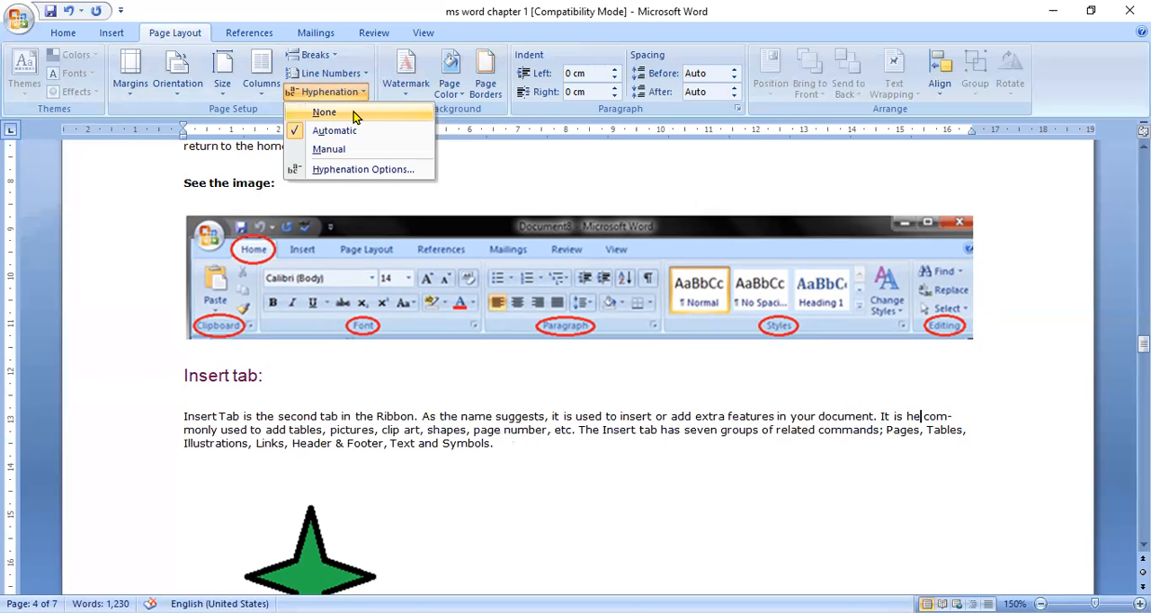
left_click(353, 111)
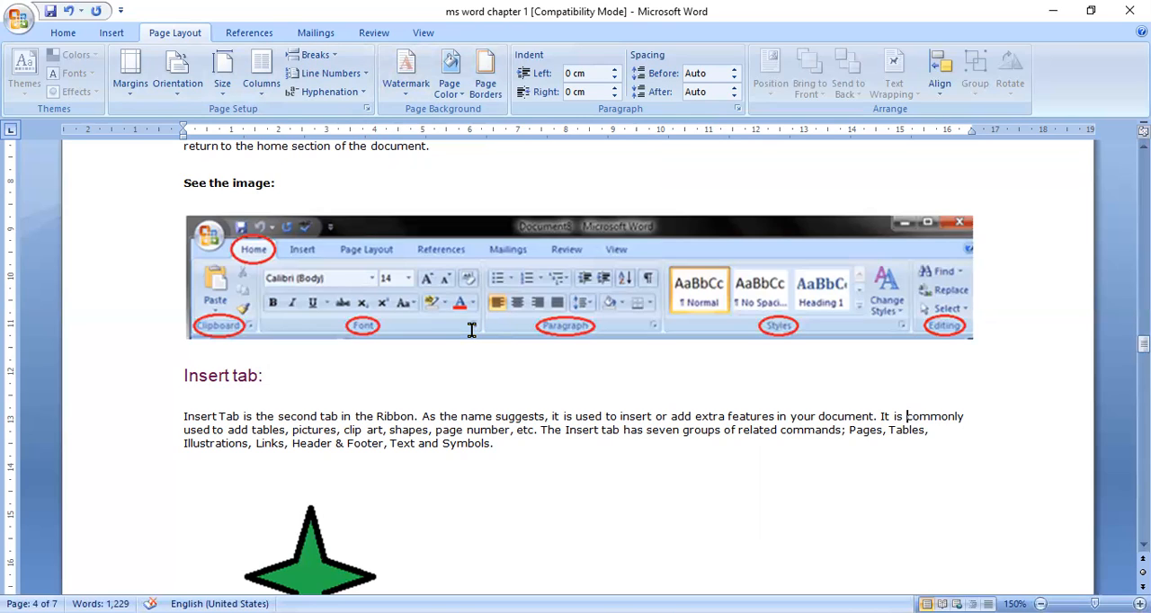
Step: Add a custom picture watermark to the document using the image WIN_20200925_15_56_51_Pro from the Camera Roll folder
left_click(413, 94)
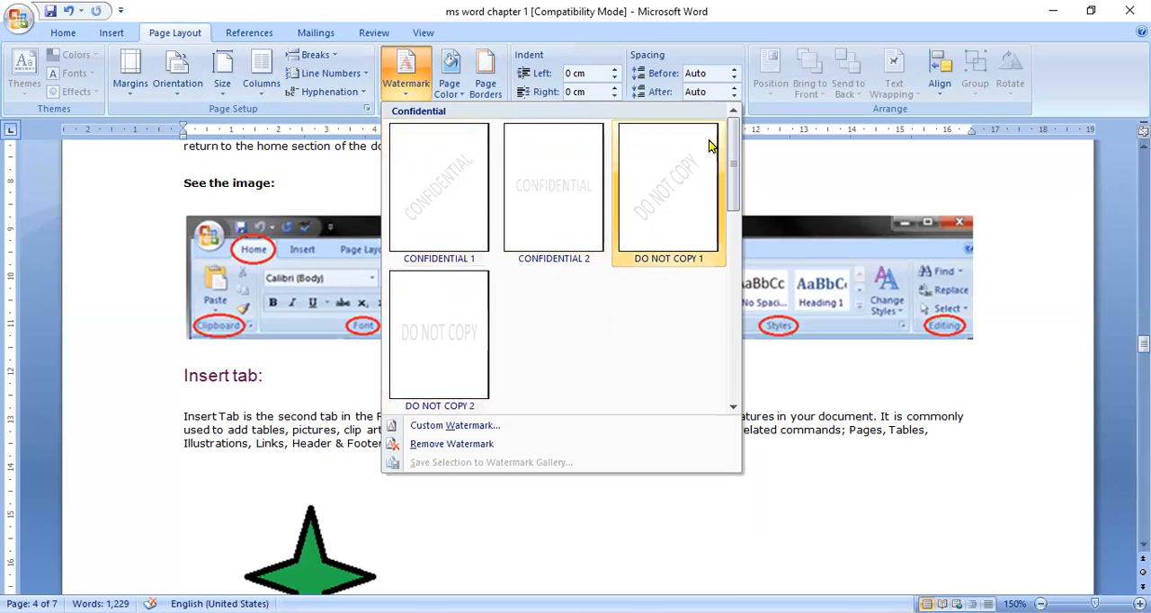
left_click(453, 426)
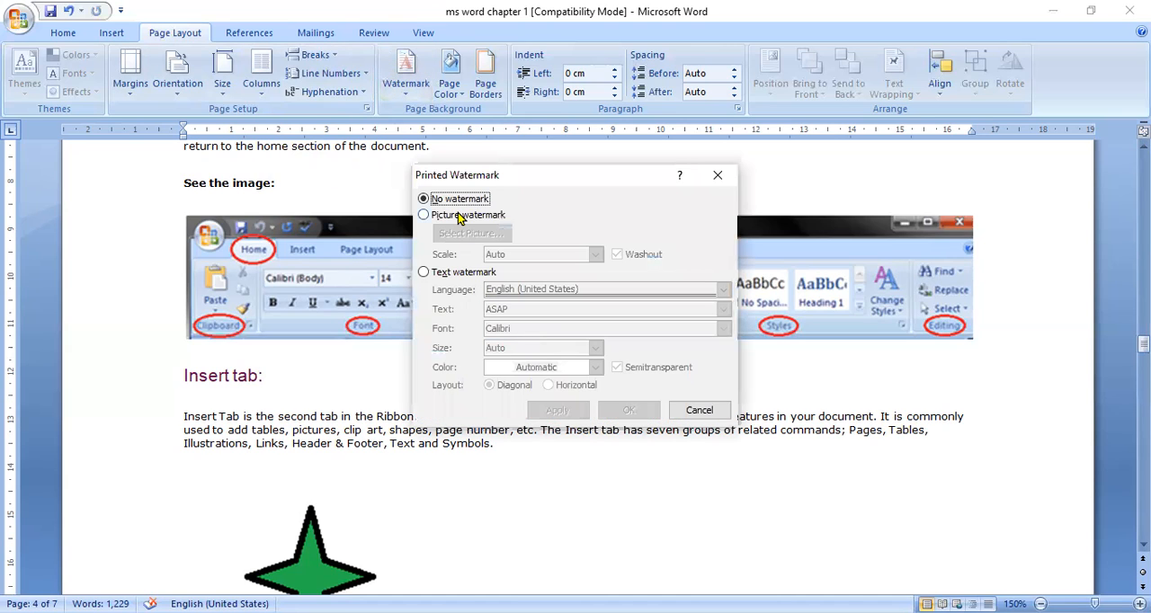
left_click(460, 218)
left_click(477, 233)
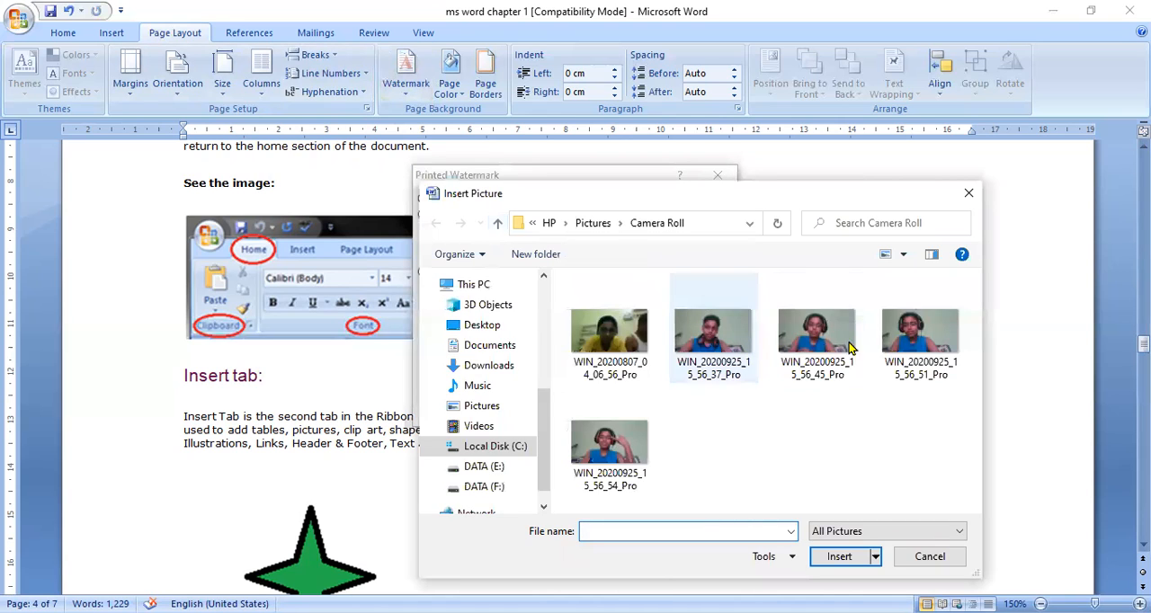
left_click(907, 337)
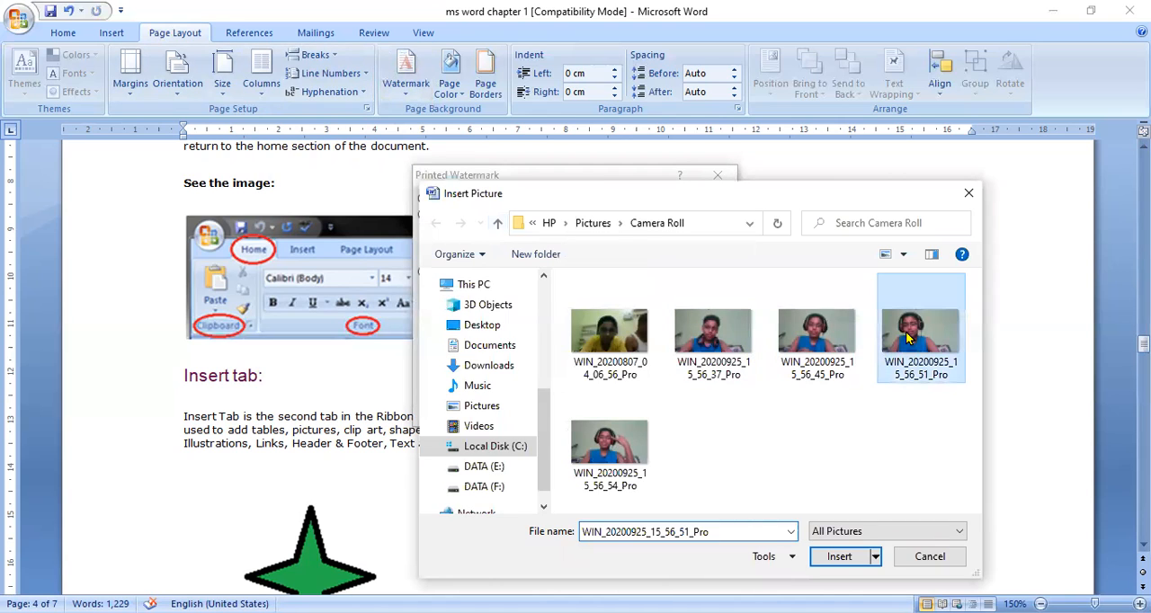
left_click(838, 557)
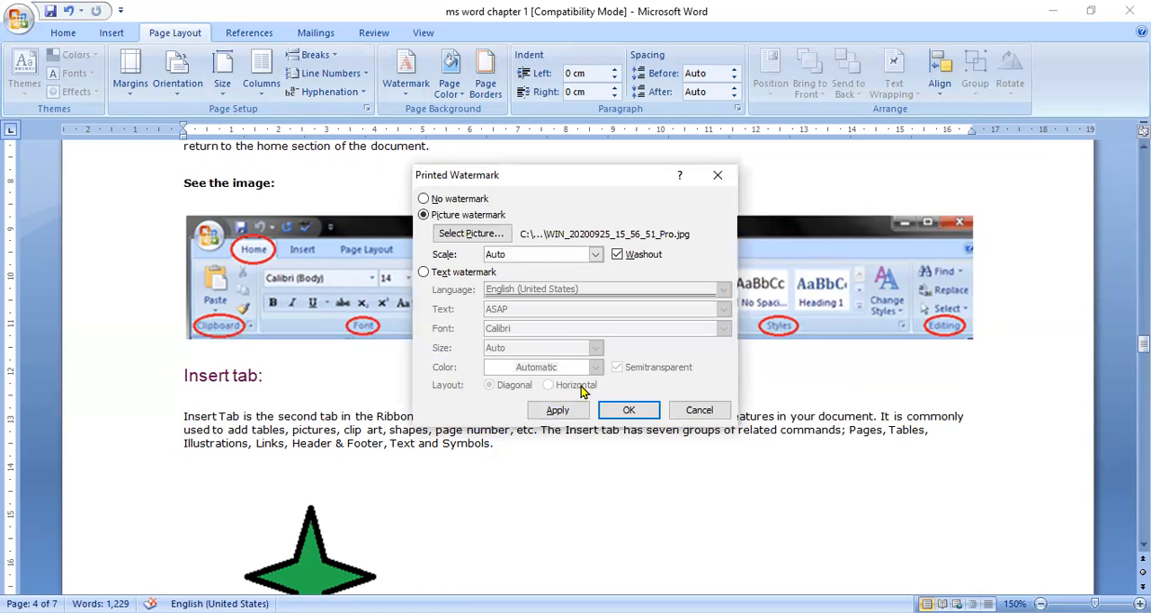
left_click(627, 411)
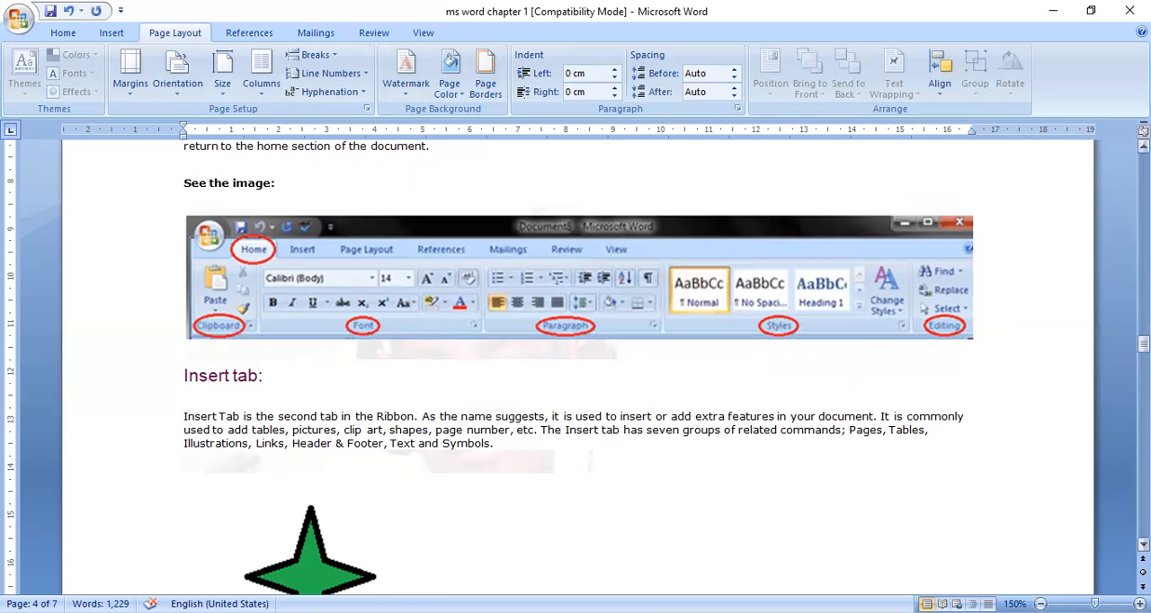
Step: Try moving the Home tab ribbon picture below the green star to uncover the watermark, and undo the move
scroll(575, 369, "up", 6)
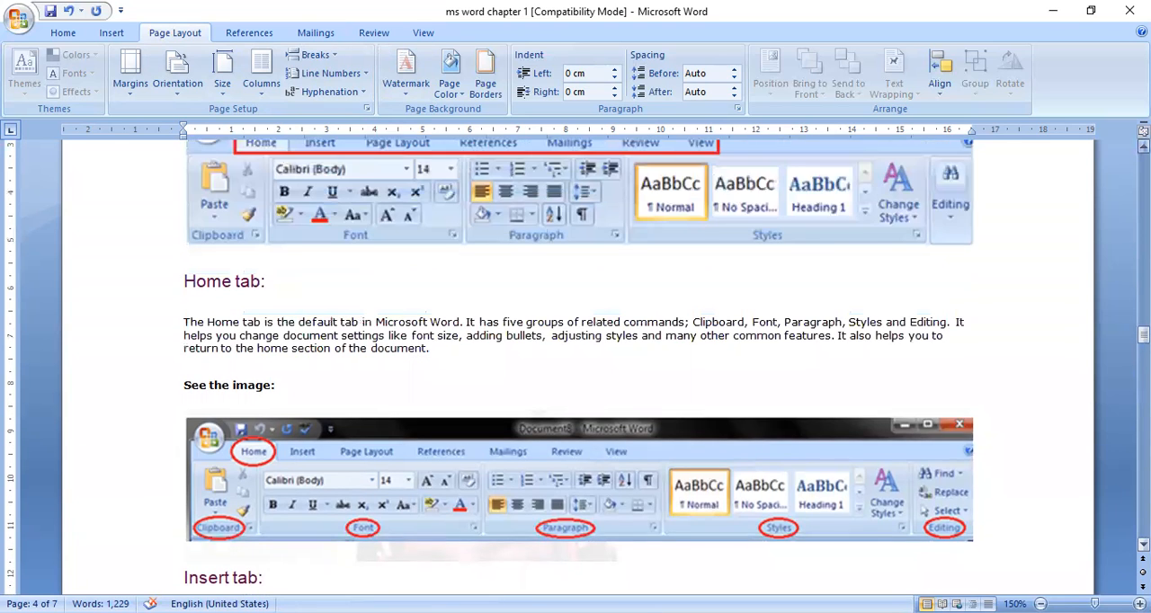
scroll(575, 369, "up", 3)
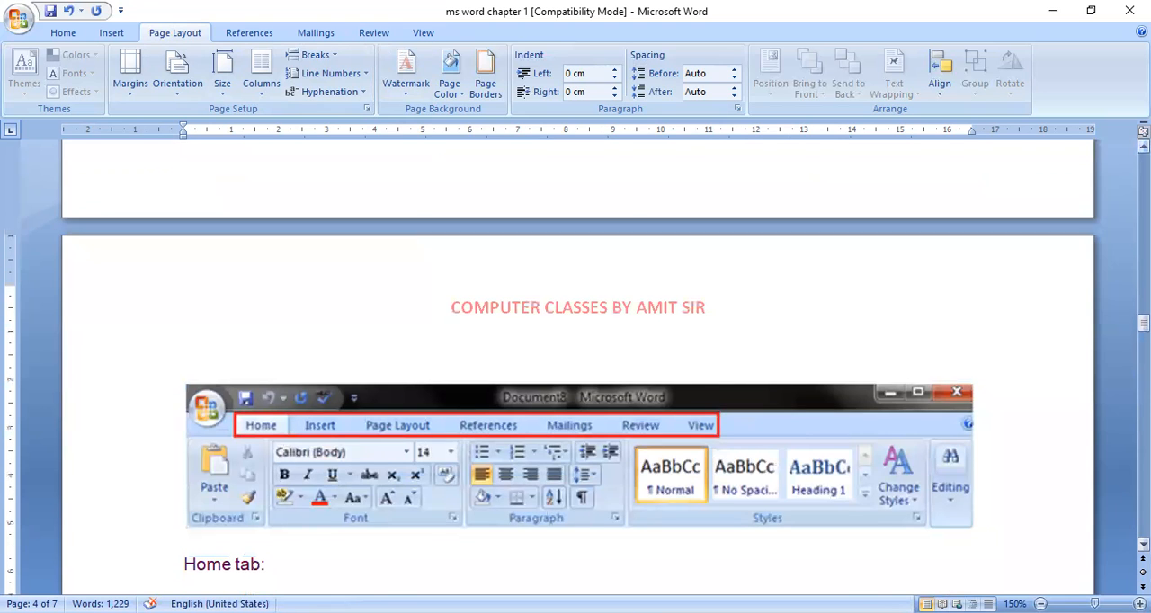
scroll(575, 369, "down", 1)
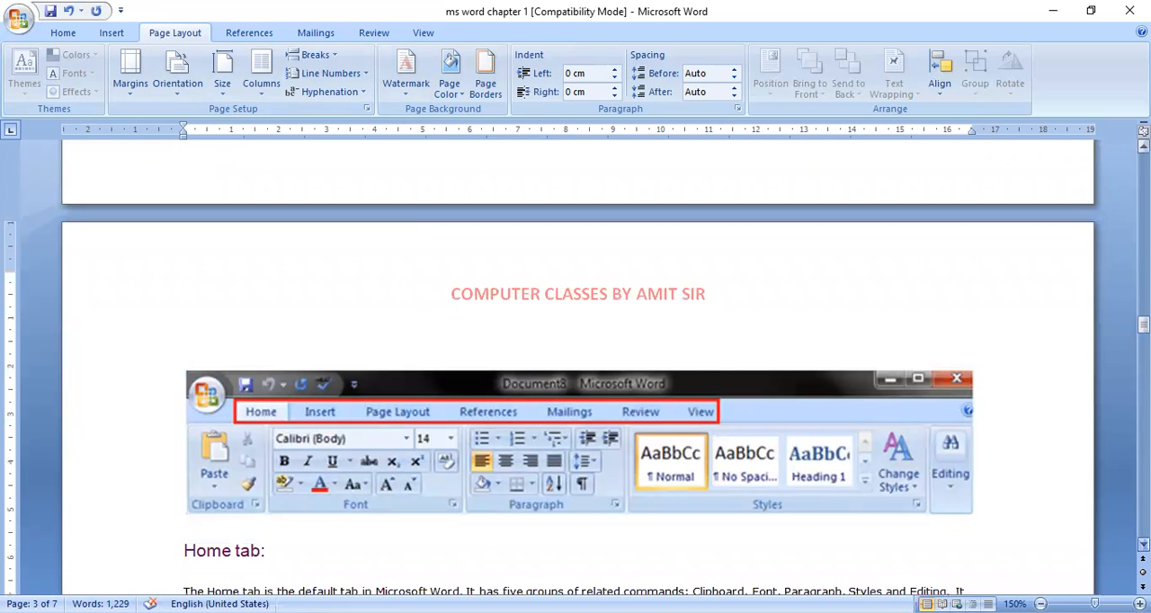
scroll(310, 575, "down", 8)
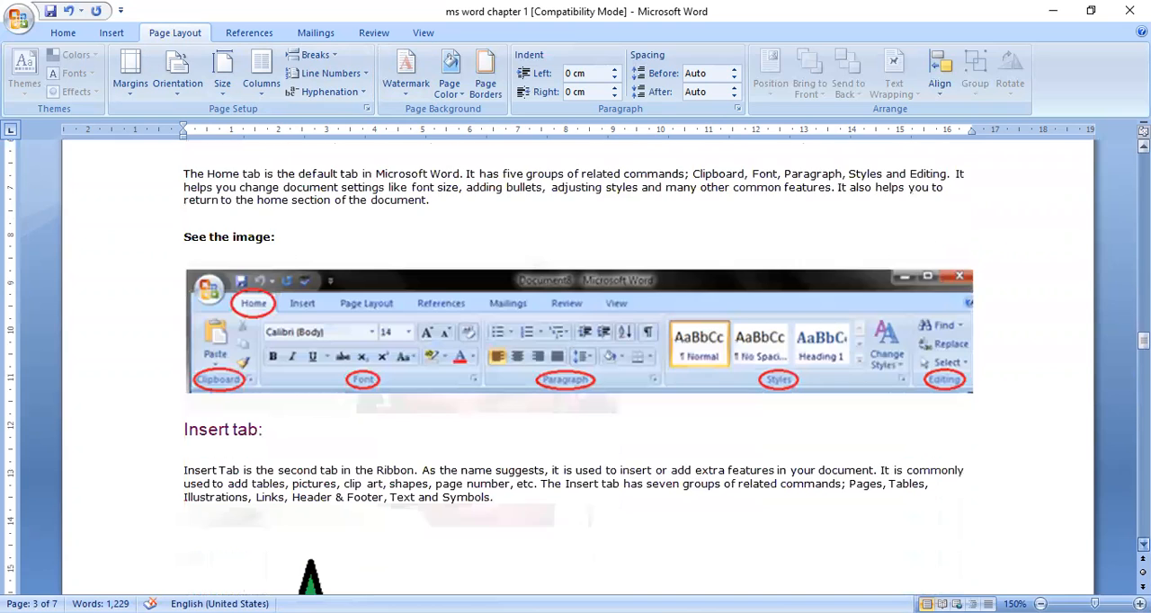
scroll(890, 358, "down", 3)
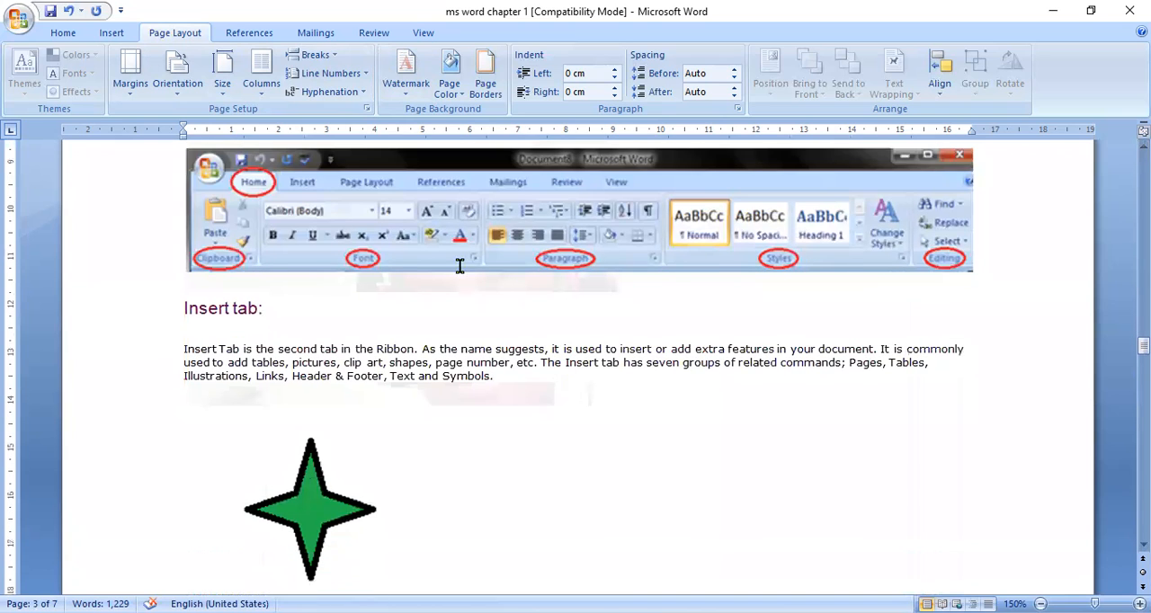
left_click(634, 176)
left_click_drag(634, 173, 660, 405)
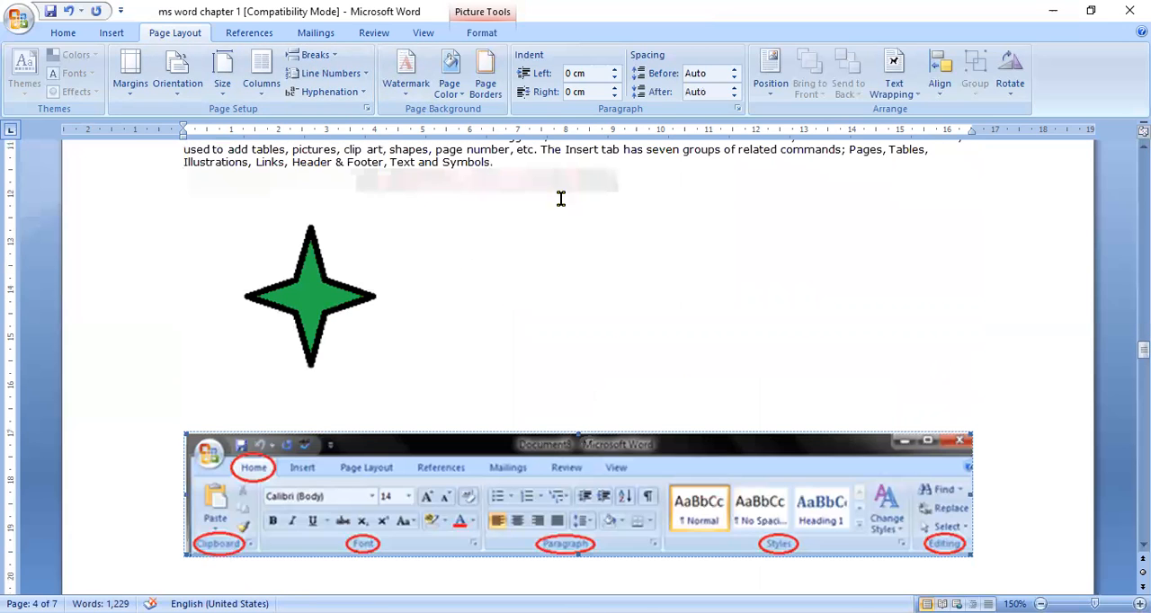
key("ctrl+z")
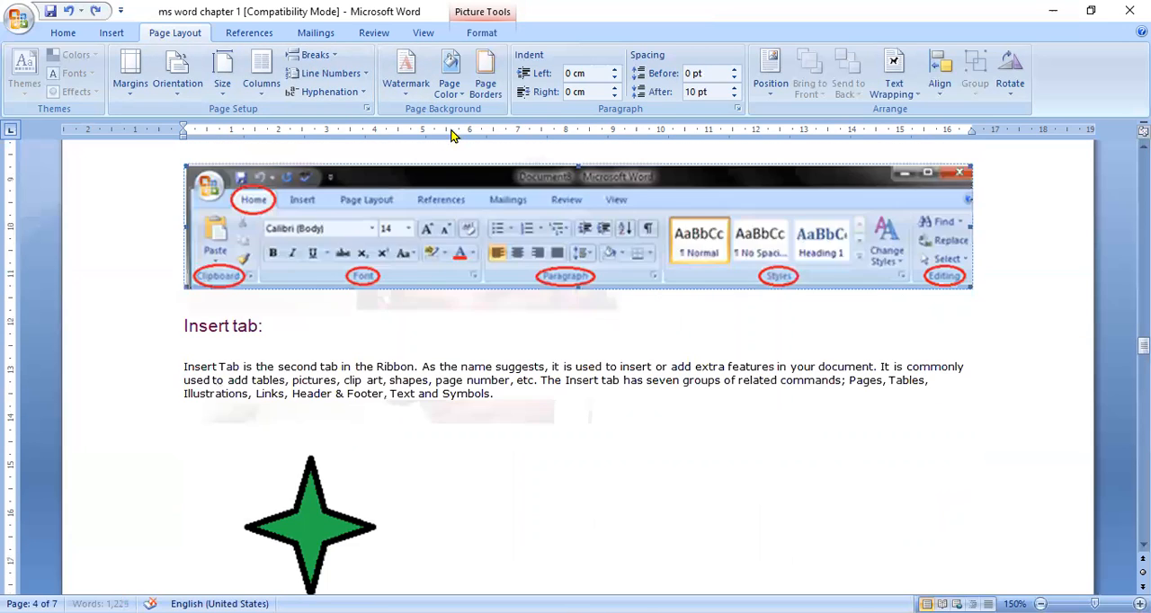
Step: Replace the picture watermark with the preset CONFIDENTIAL 1 watermark
left_click(414, 99)
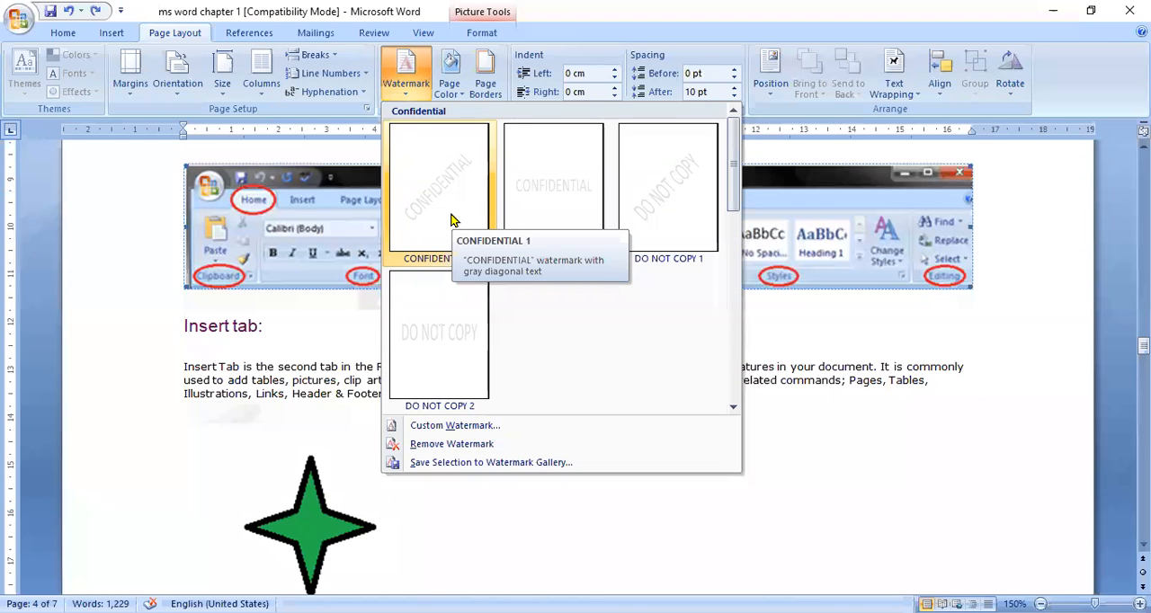
left_click(452, 220)
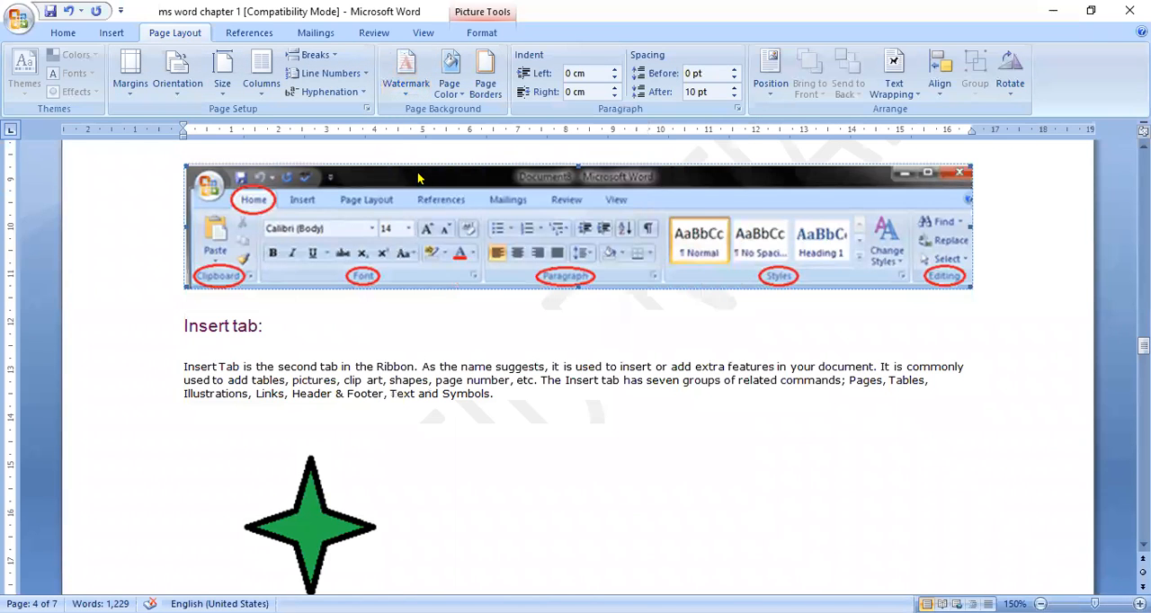
left_click(406, 85)
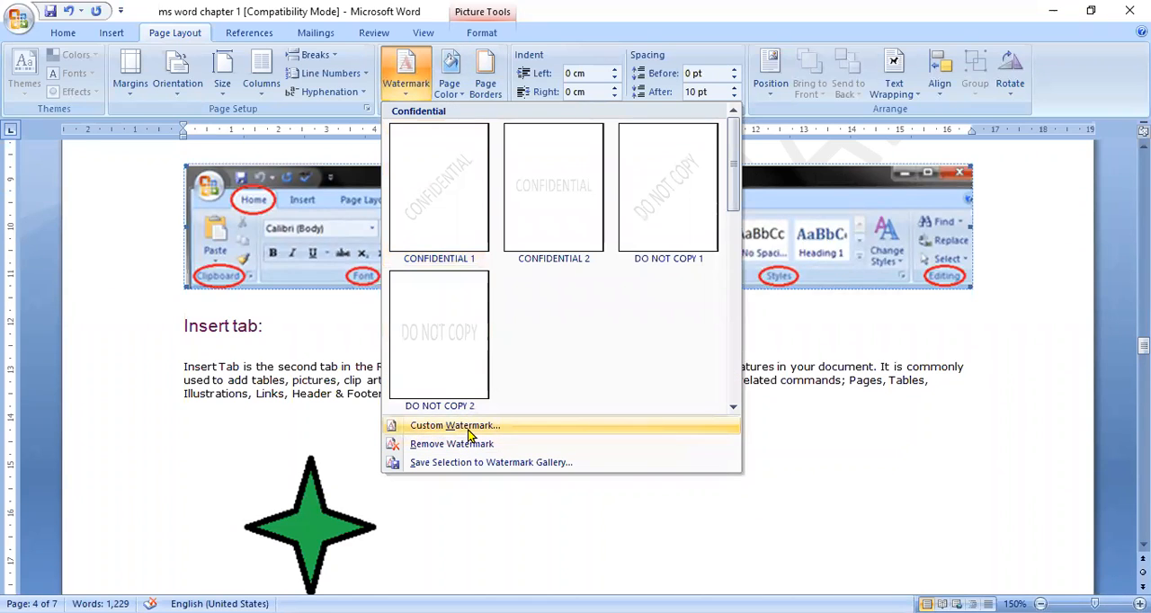
left_click(450, 243)
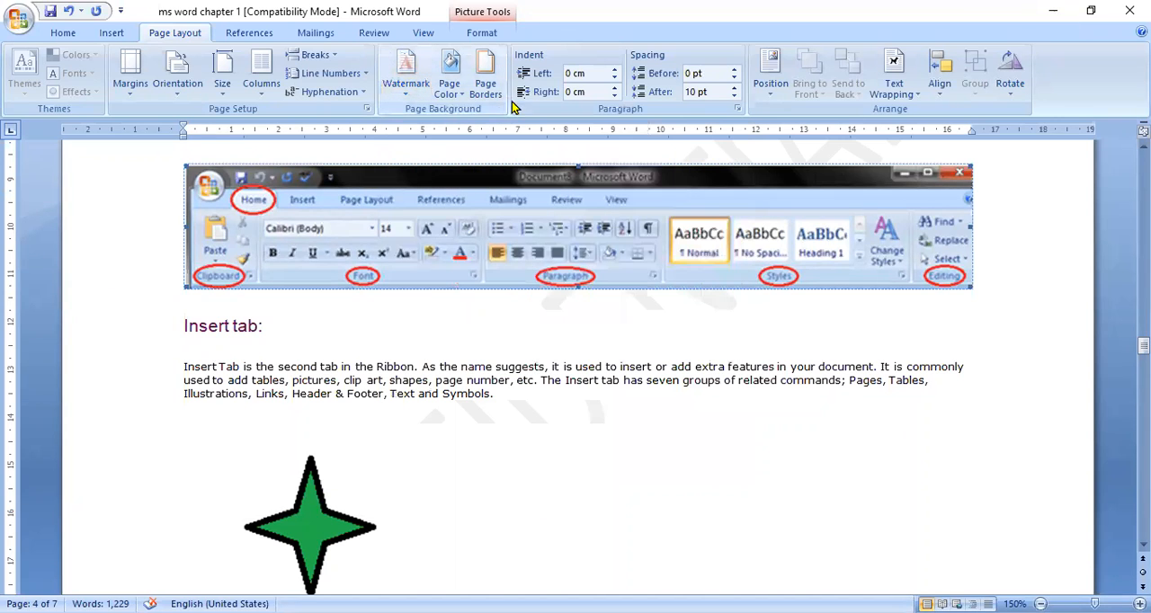
Step: Set a custom diagonal text watermark reading LUCKNOW in the Calibri font
left_click(409, 96)
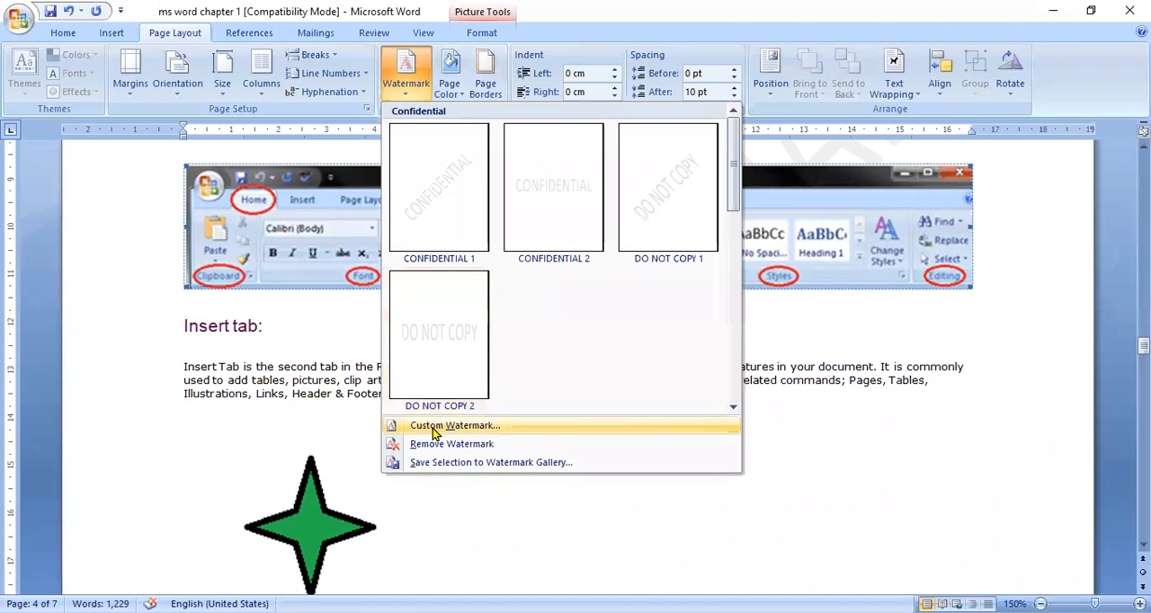
left_click(433, 427)
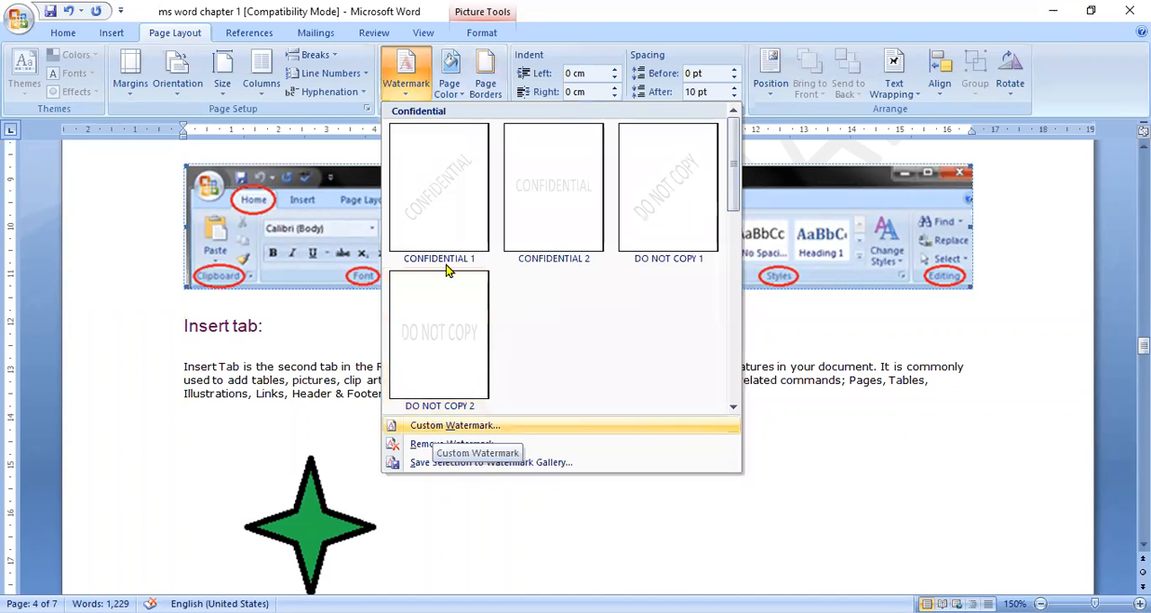
left_click(561, 309)
key("BackSpace")
key("BackSpace")
key("BackSpace")
key("BackSpace")
key("BackSpace")
key("BackSpace")
key("BackSpace")
key("BackSpace")
key("BackSpace")
key("BackSpace")
key("BackSpace")
key("BackSpace")
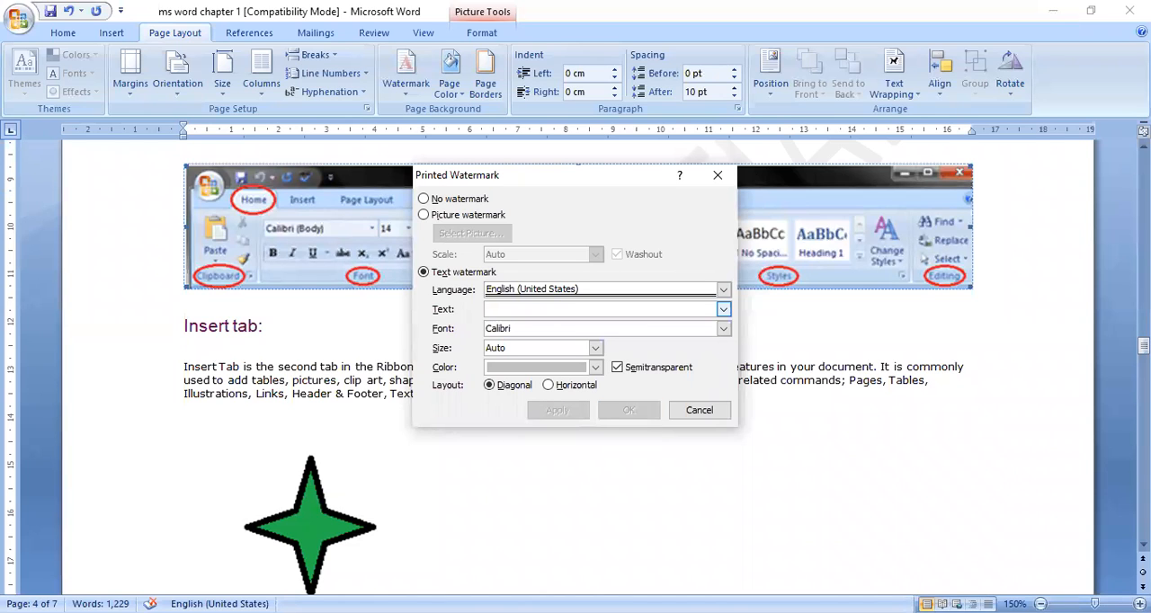
type("LUCKNOW")
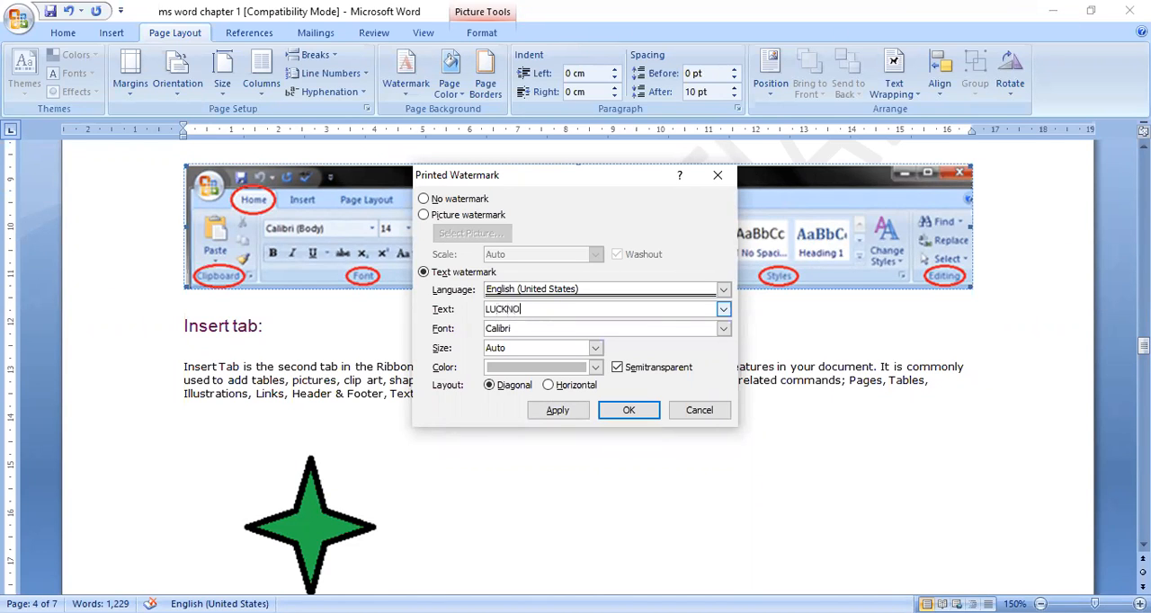
left_click(640, 413)
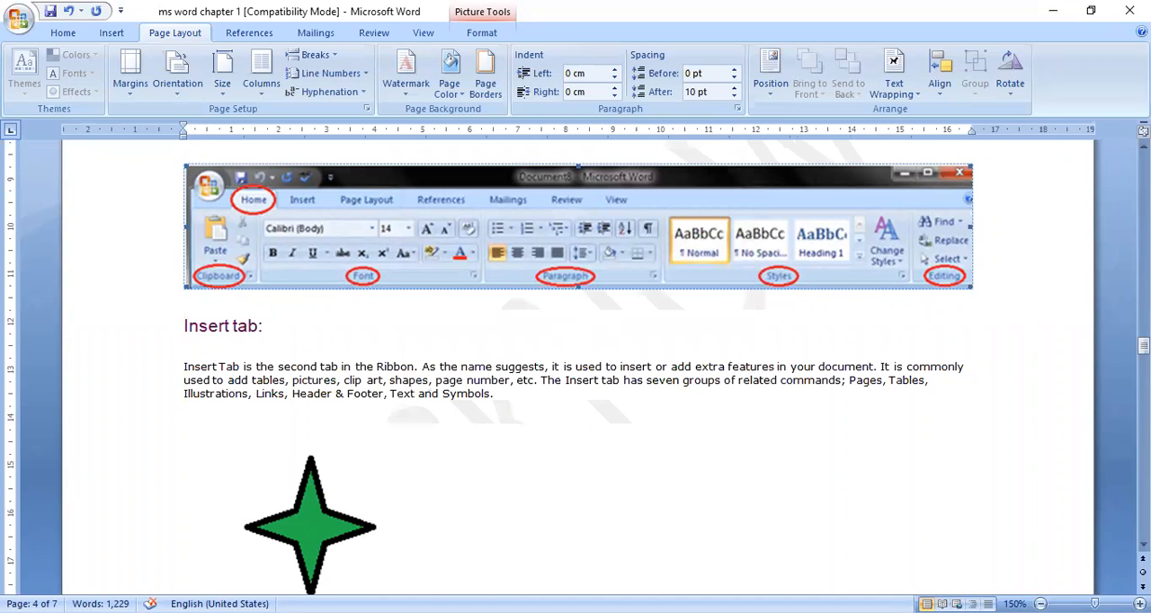
Step: Check how the text watermark appears on the pages from the Home tab section through the References tab section
scroll(785, 265, "up", 2)
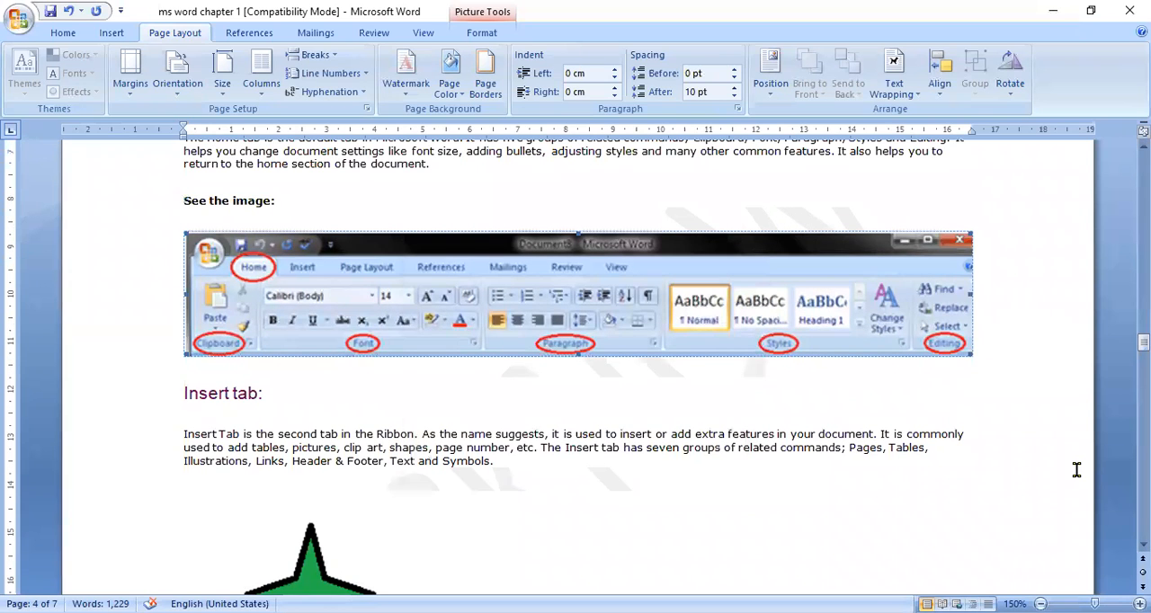
scroll(576, 359, "down", 1)
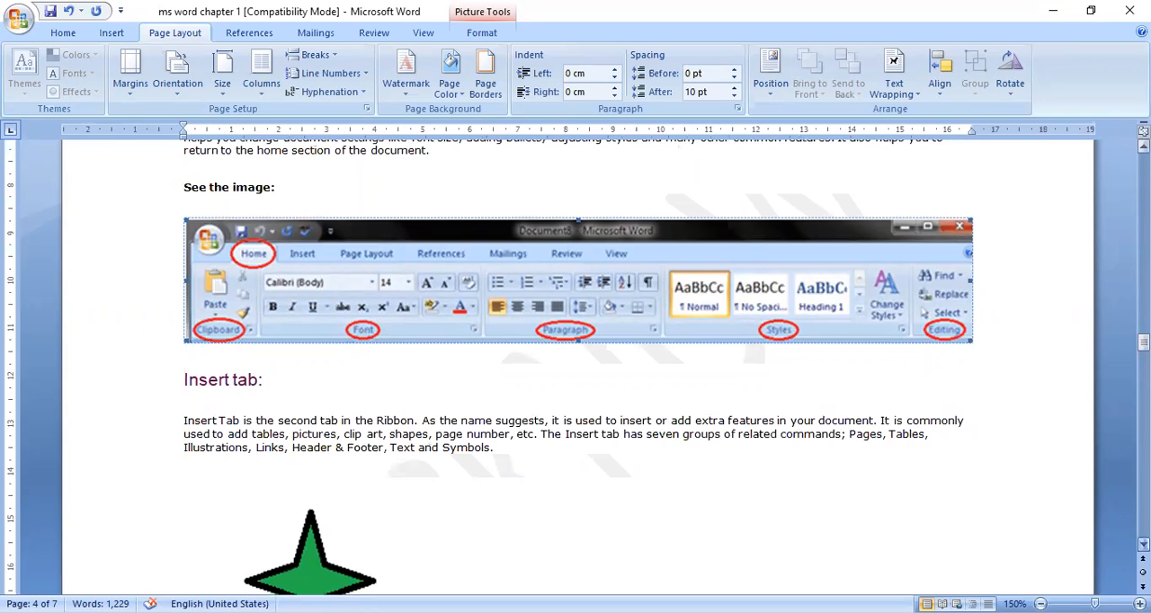
scroll(576, 360, "down", 10)
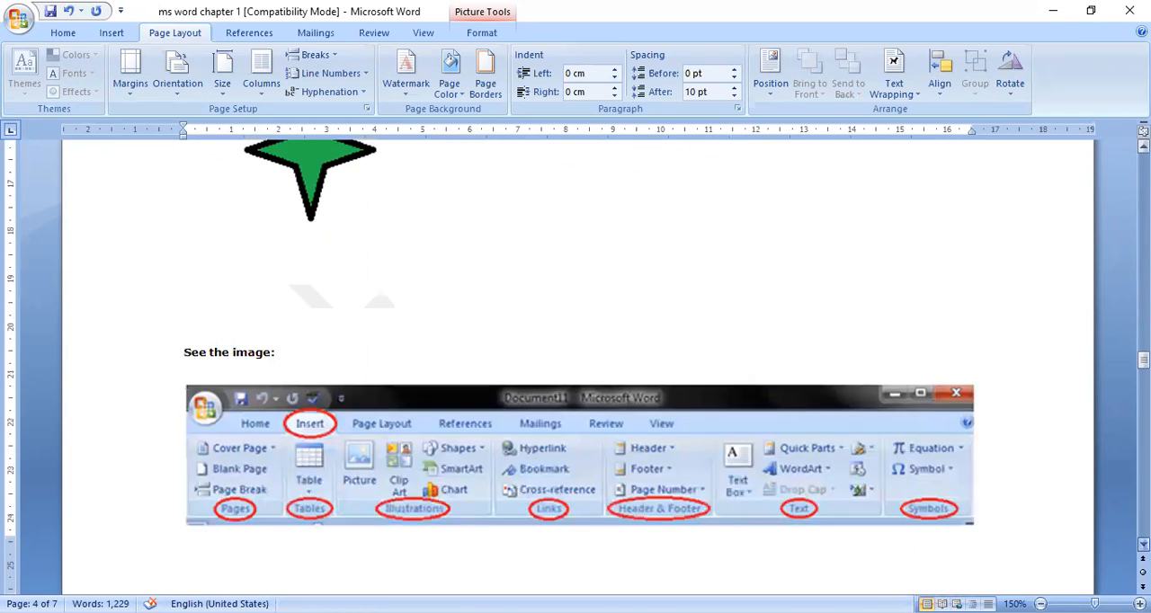
scroll(576, 360, "down", 9)
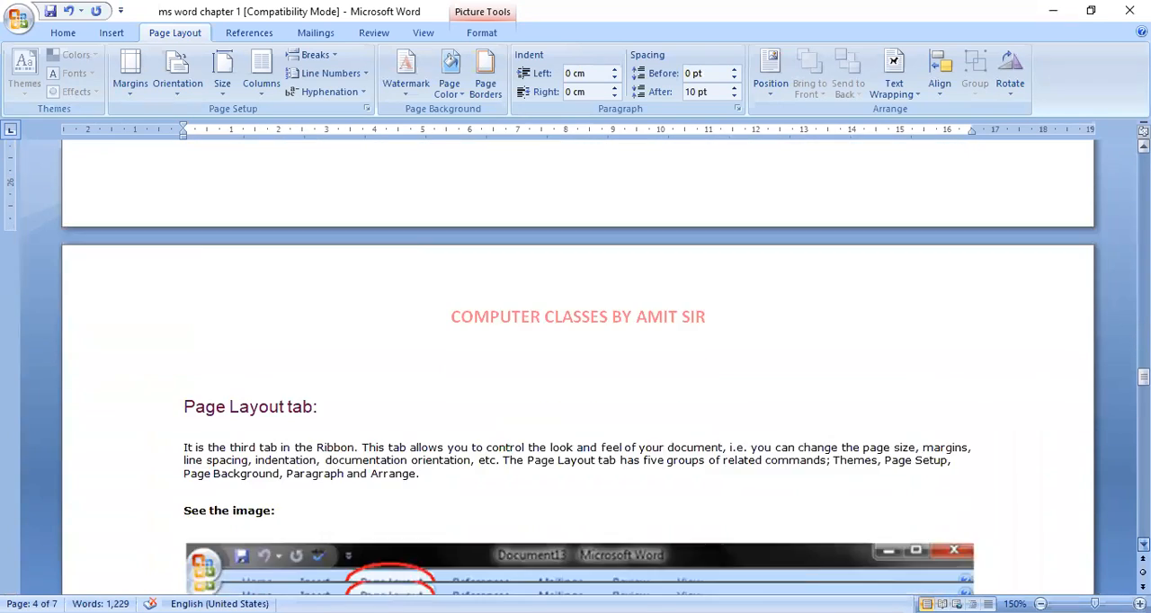
scroll(575, 359, "down", 10)
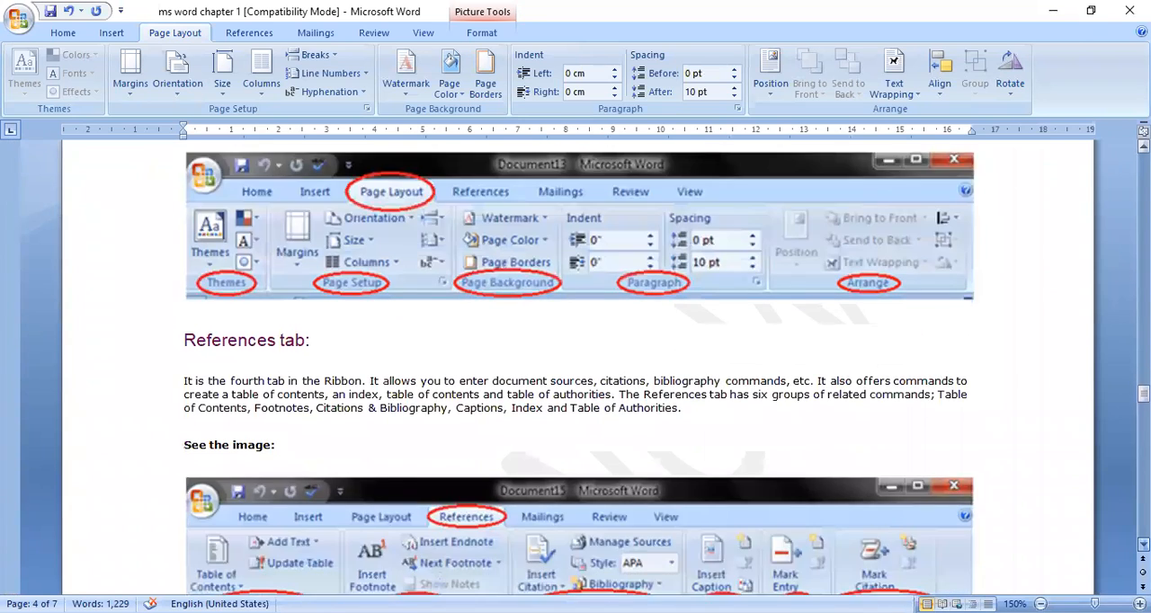
scroll(575, 359, "down", 1)
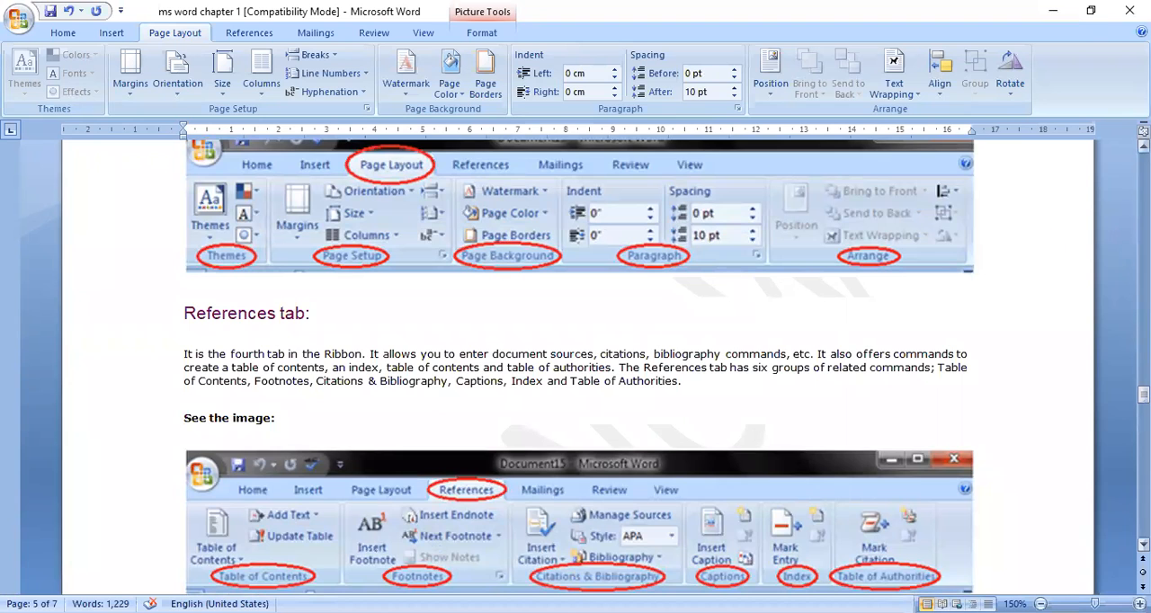
scroll(576, 360, "up", 10)
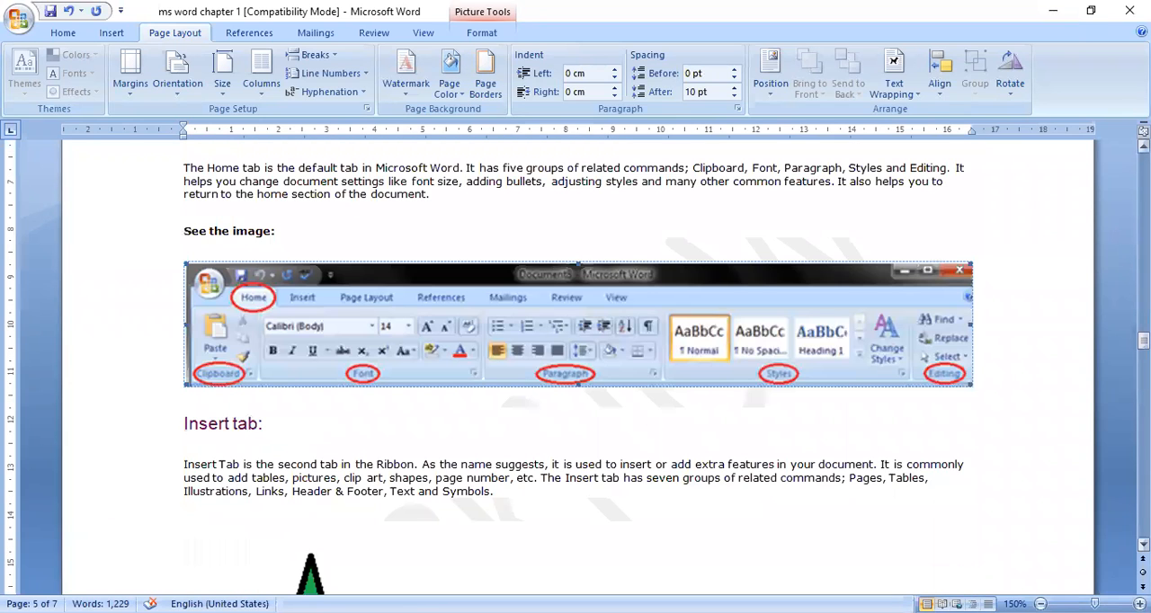
Step: Set the page color to Red, Accent 2, Lighter 40%
left_click(462, 97)
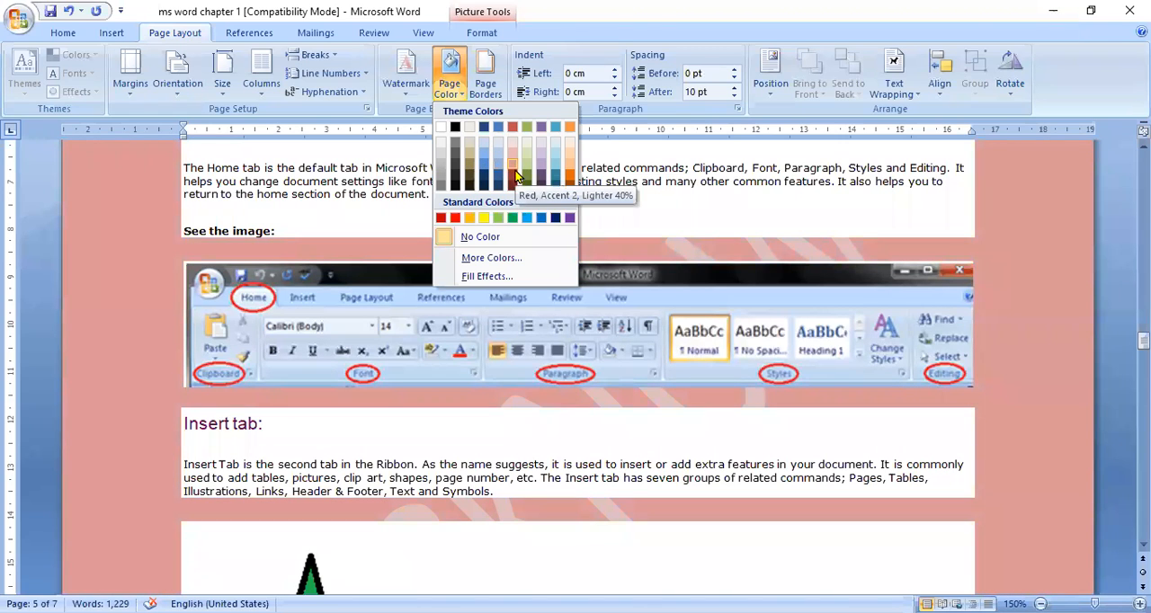
left_click(517, 176)
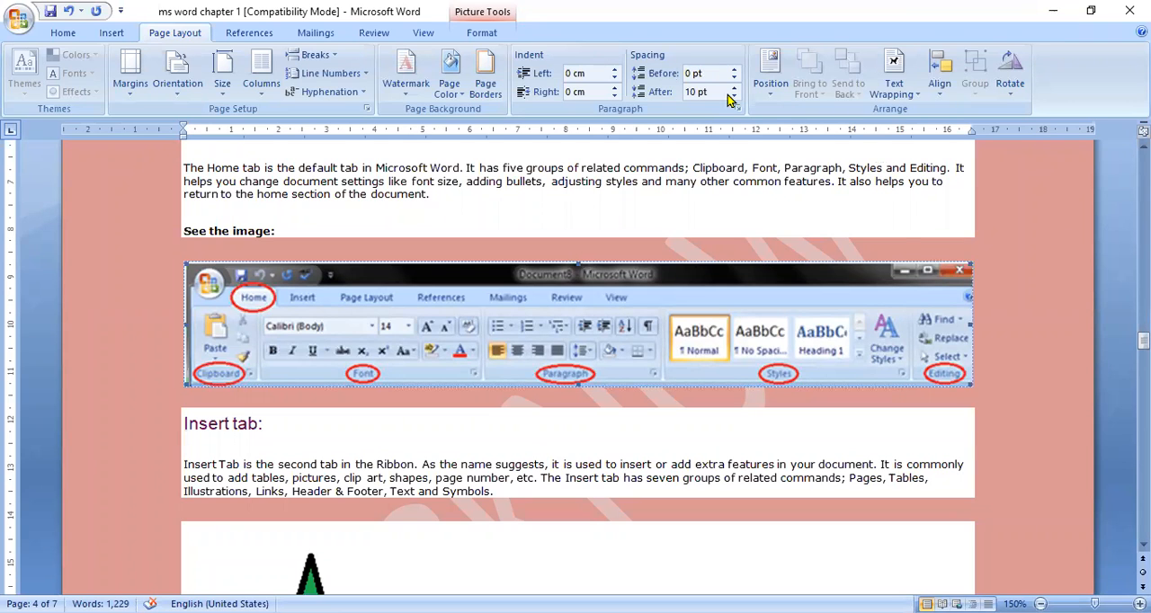
Step: Add a box page border with the cupcake art to the whole document and check it on the page
left_click(483, 63)
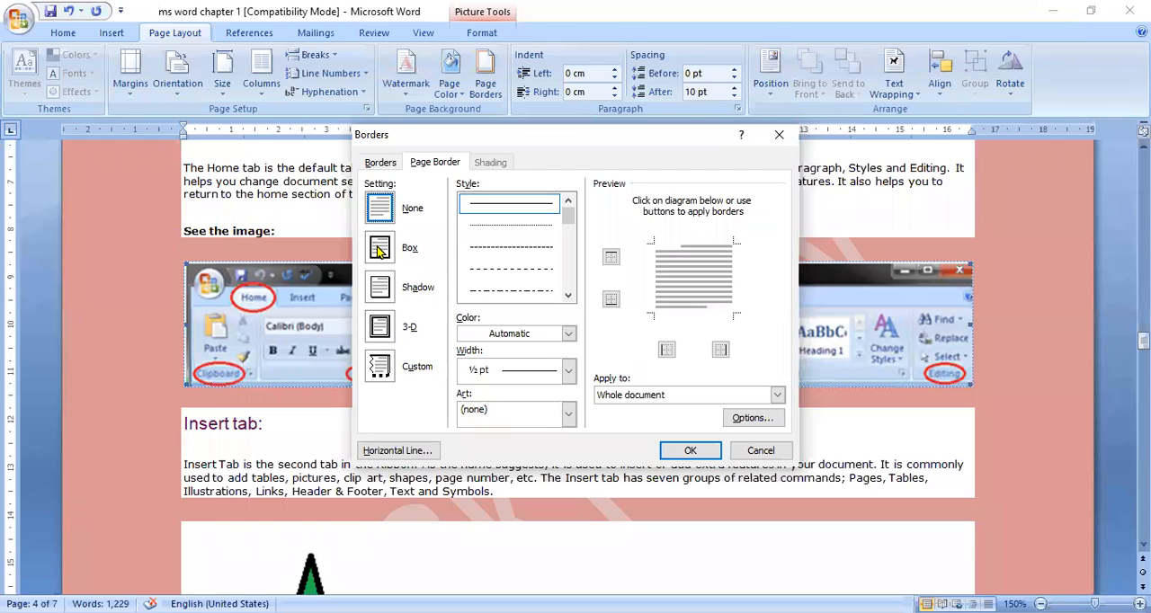
left_click(379, 248)
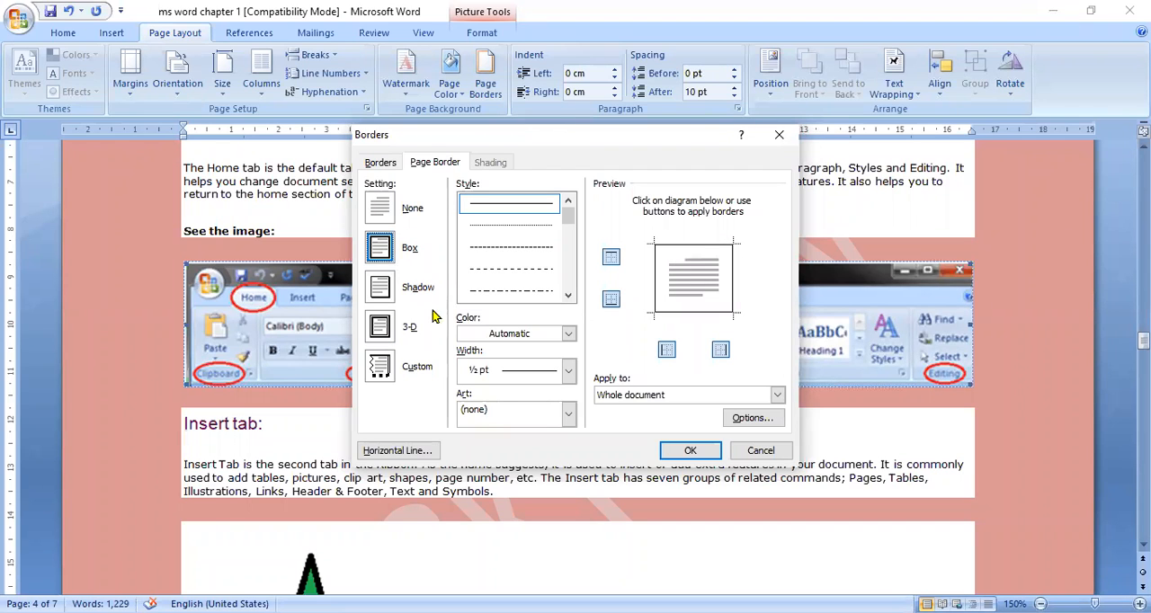
left_click(569, 413)
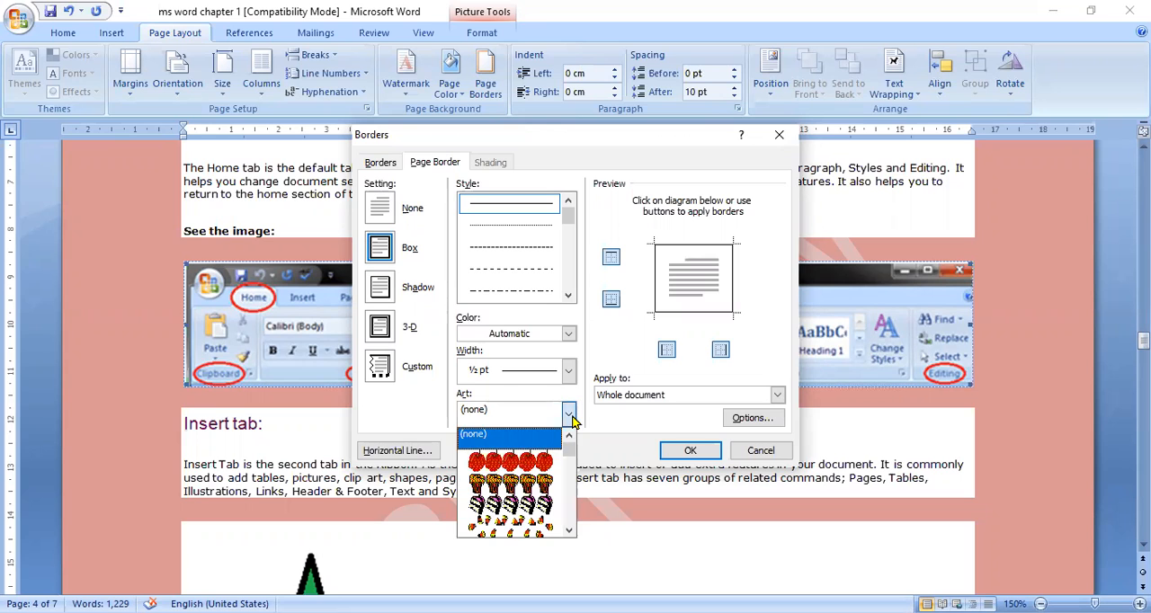
left_click(546, 487)
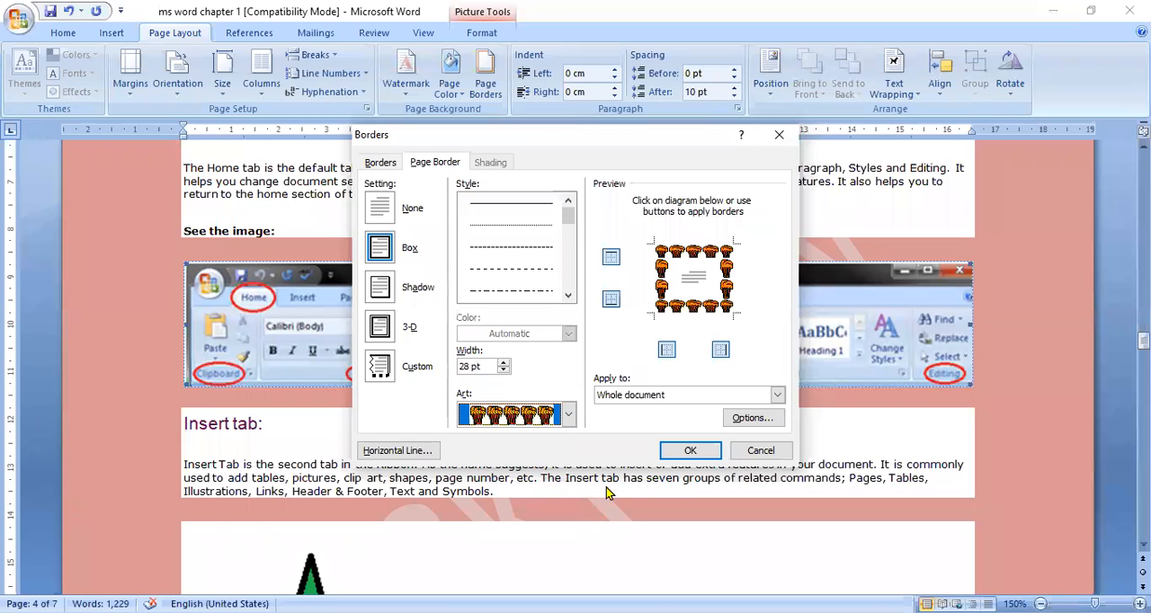
left_click(689, 450)
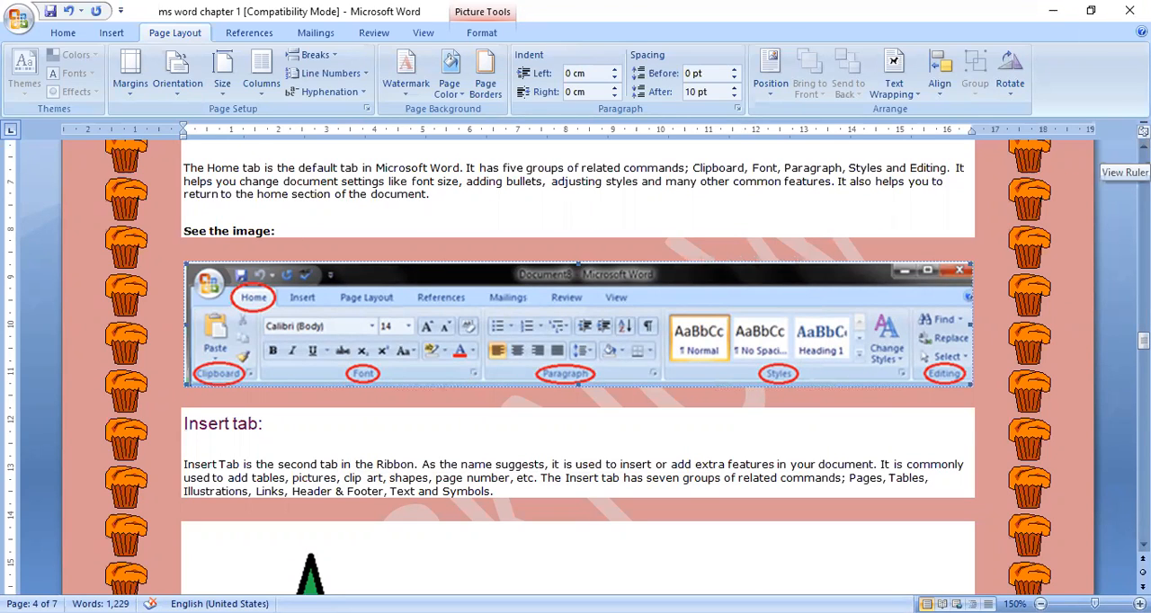
left_click(1144, 146)
left_click(1143, 146)
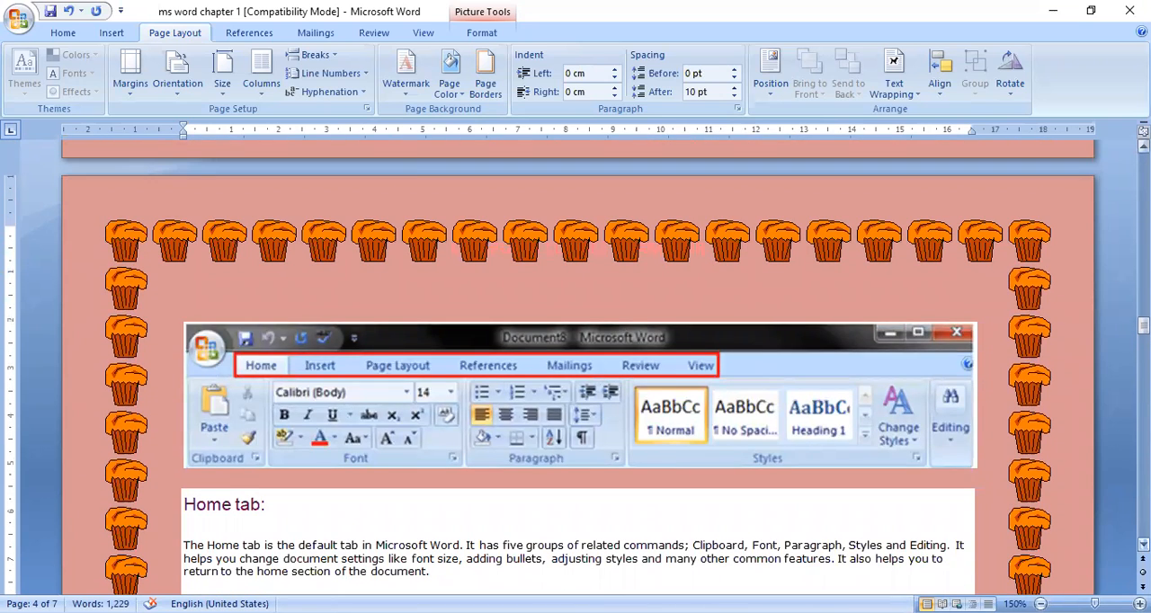
Step: Select the paragraph under the Home tab heading and increase its left indent to 0.7 cm
left_click(1143, 545)
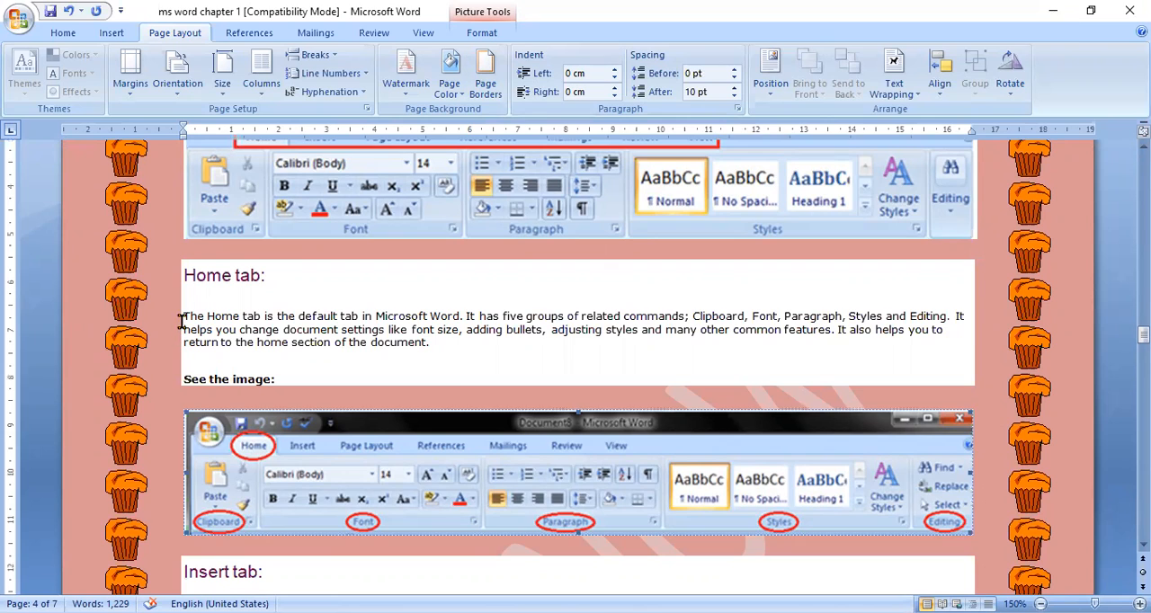
left_click_drag(182, 321, 442, 349)
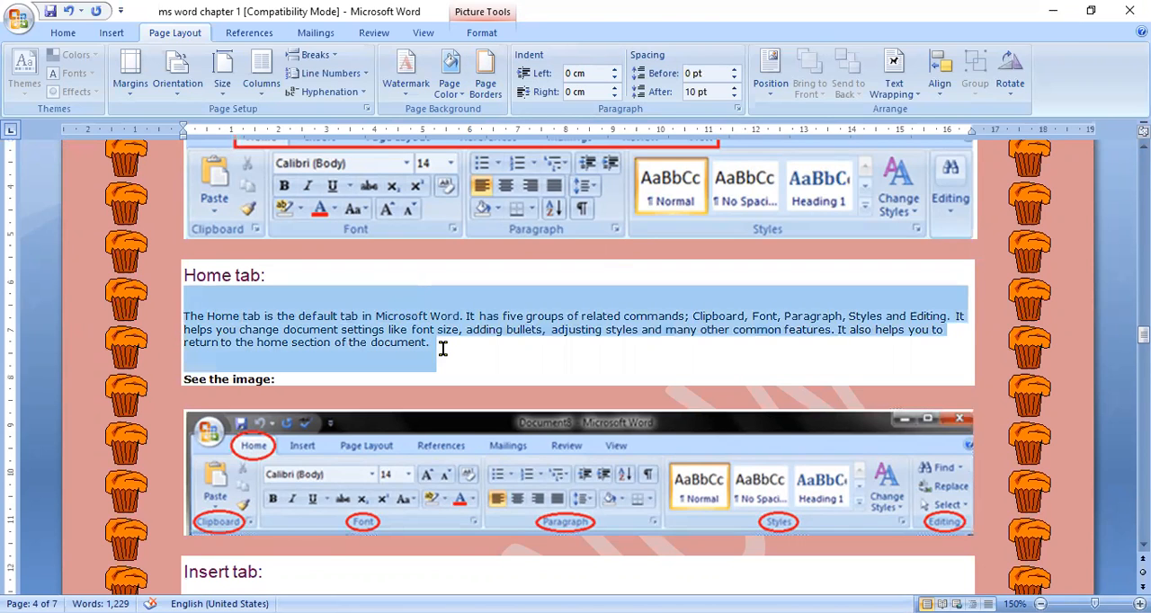
left_click(615, 71)
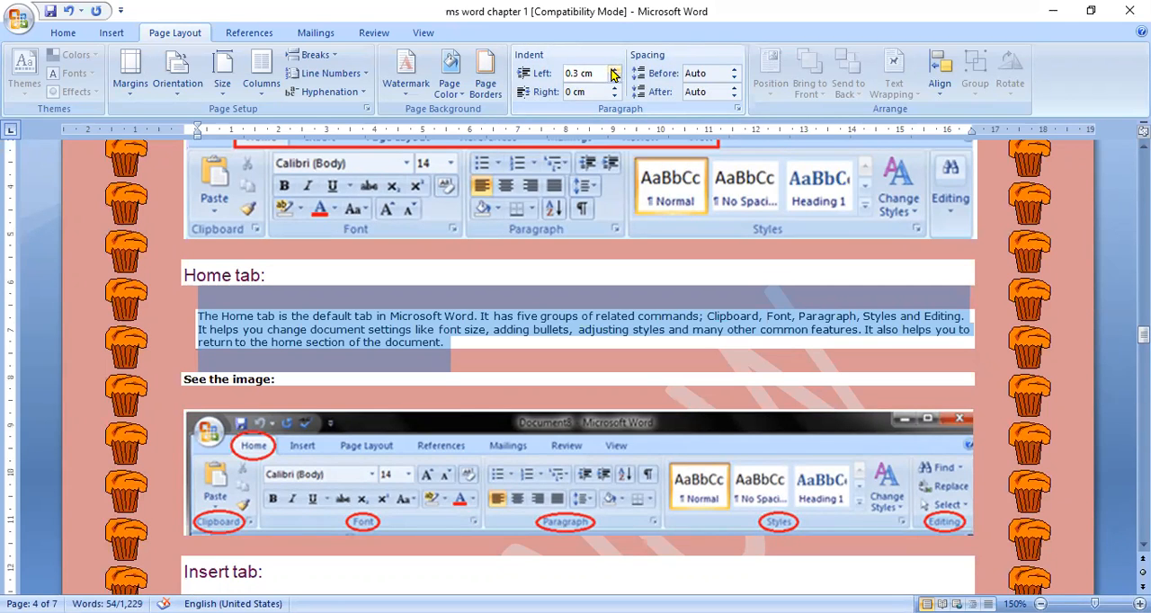
left_click(614, 71)
left_click(613, 70)
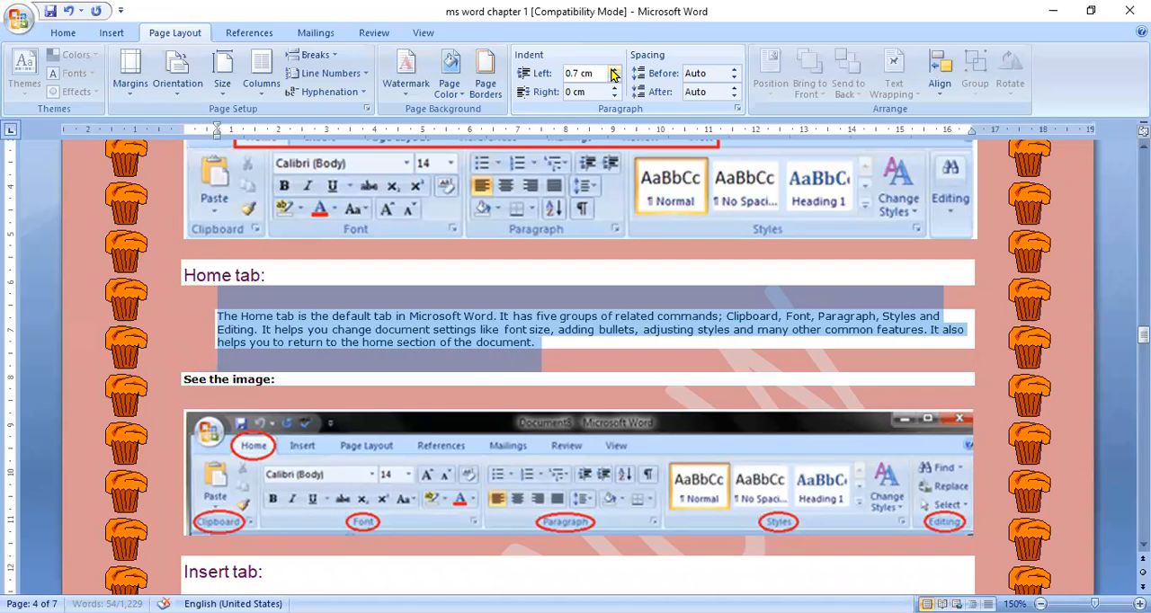
Step: Bring the left indent of the selected Home tab paragraph back to 0 cm
left_click(613, 76)
left_click(613, 76)
left_click(613, 77)
left_click(613, 76)
left_click(613, 77)
left_click(613, 77)
left_click(613, 77)
left_click(613, 78)
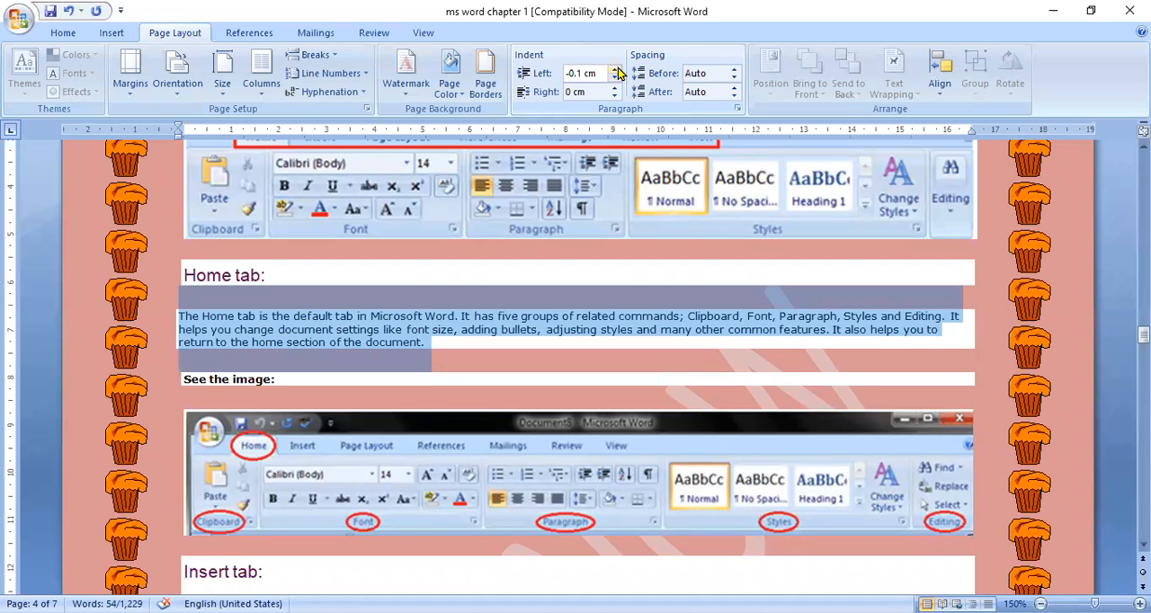
left_click(614, 69)
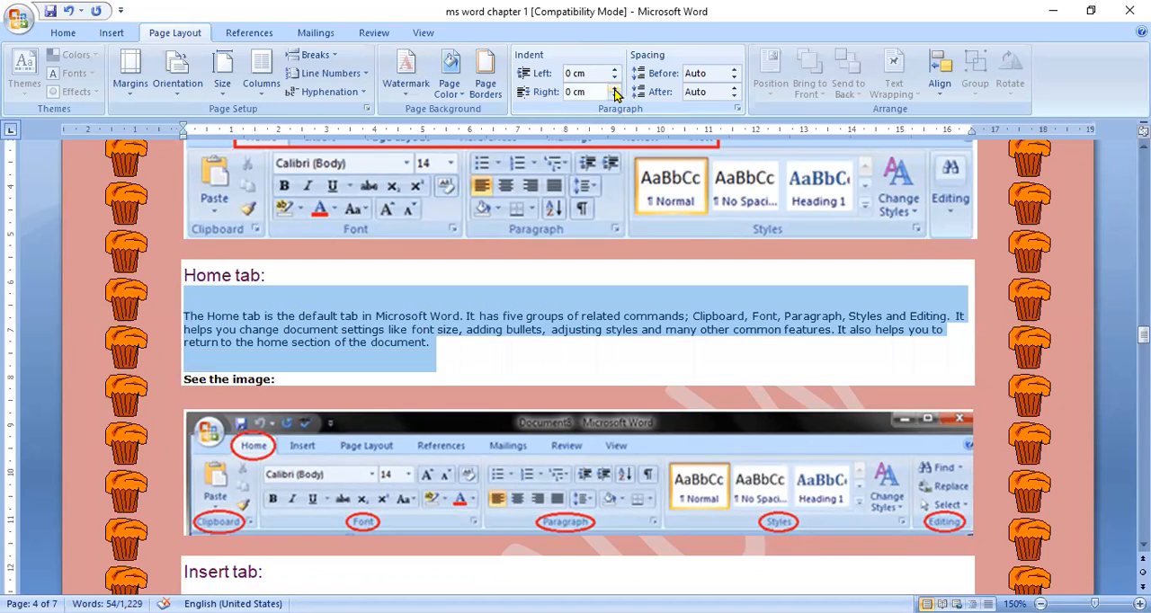
Step: Increase the right indent of the selected Home tab paragraph to 1.5 cm
left_click(615, 88)
left_click(614, 88)
left_click(614, 88)
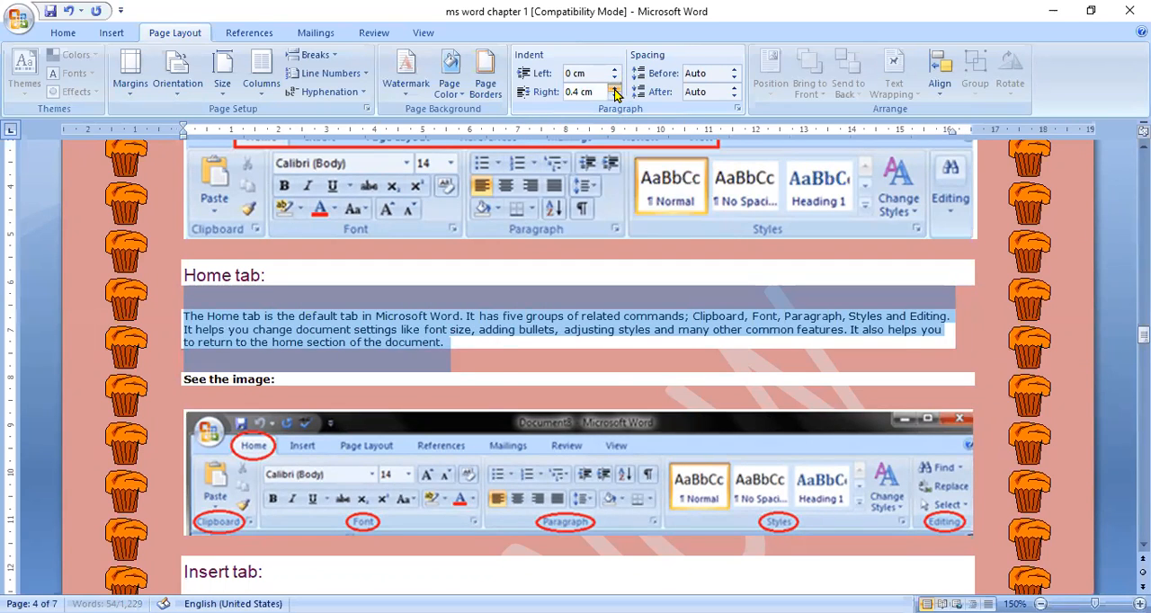
left_click(615, 88)
left_click(615, 88)
left_click(615, 89)
left_click(615, 88)
left_click(615, 88)
left_click(615, 88)
left_click(615, 89)
left_click(615, 88)
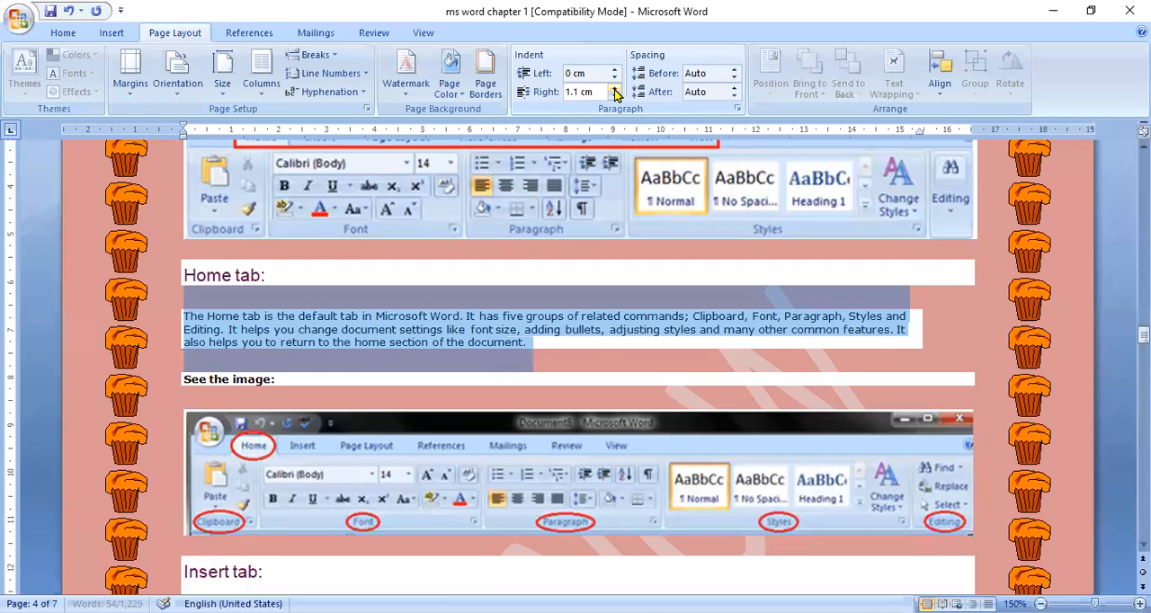
left_click(615, 88)
left_click(615, 88)
left_click(615, 89)
left_click(615, 88)
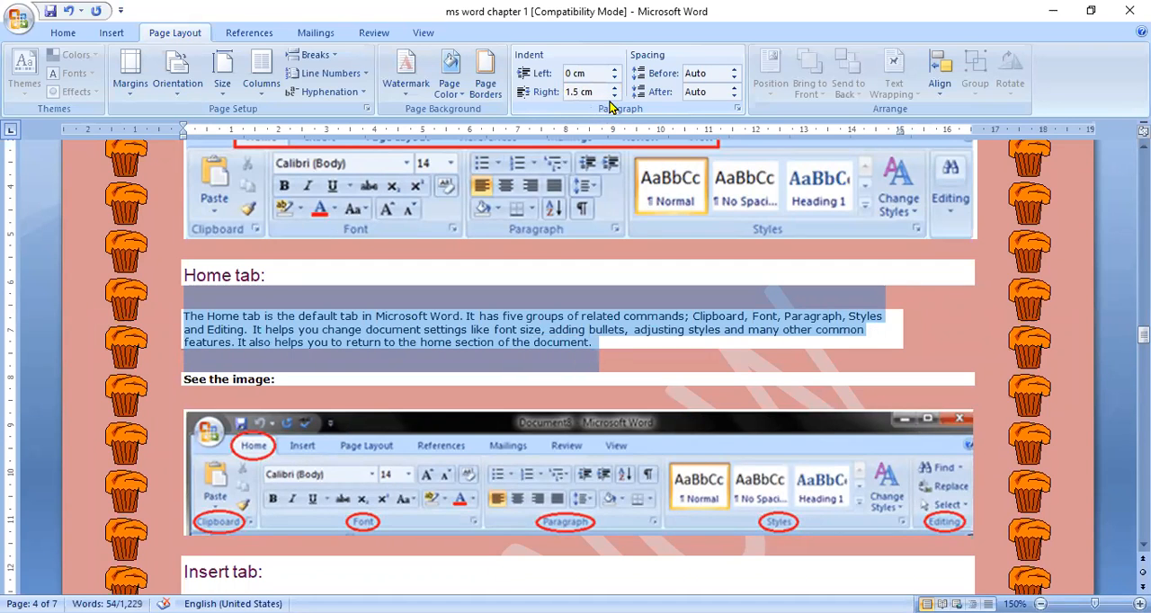
Step: Reduce the right indent of the selected Home tab paragraph to 0.9 cm
left_click(614, 96)
left_click(614, 96)
left_click(614, 97)
left_click(614, 96)
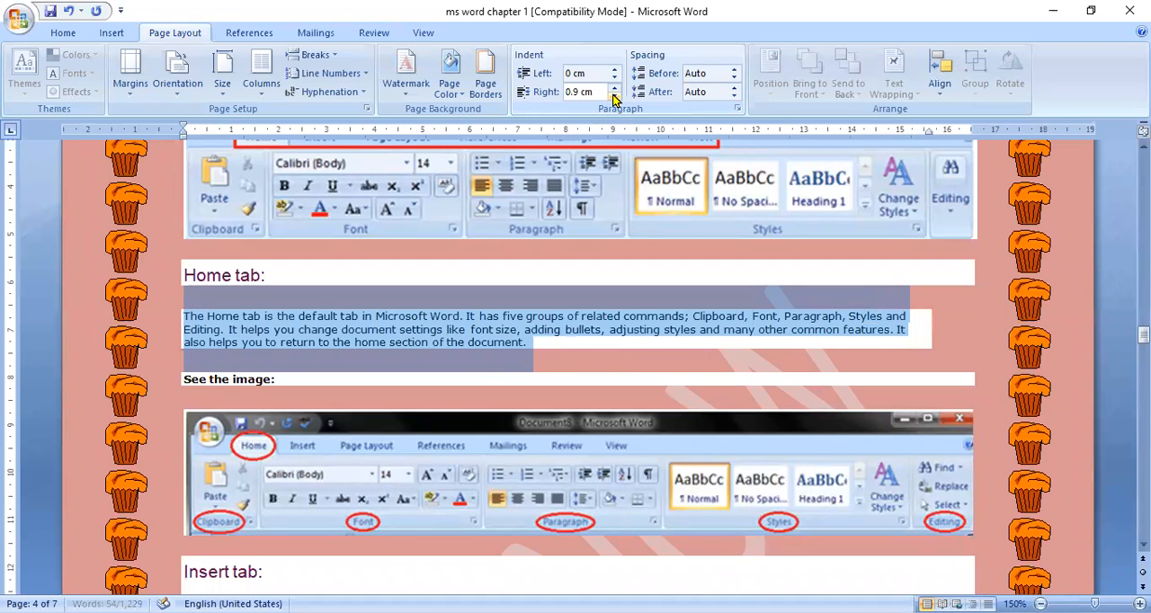
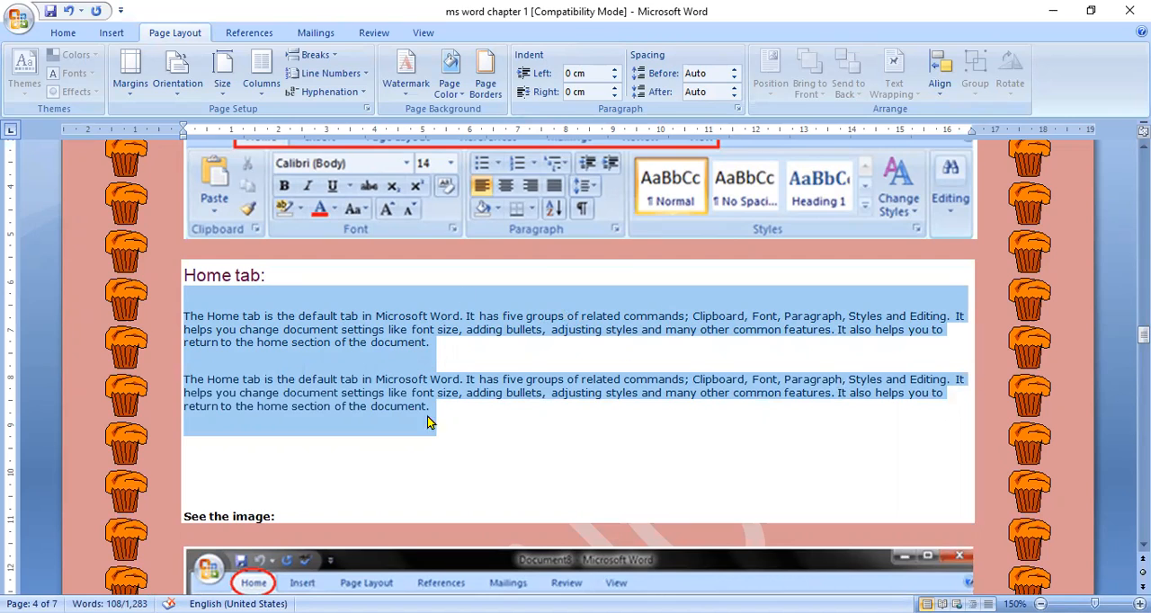
Step: View the alignment options available for arranging objects, leaving them unchanged
left_click(940, 91)
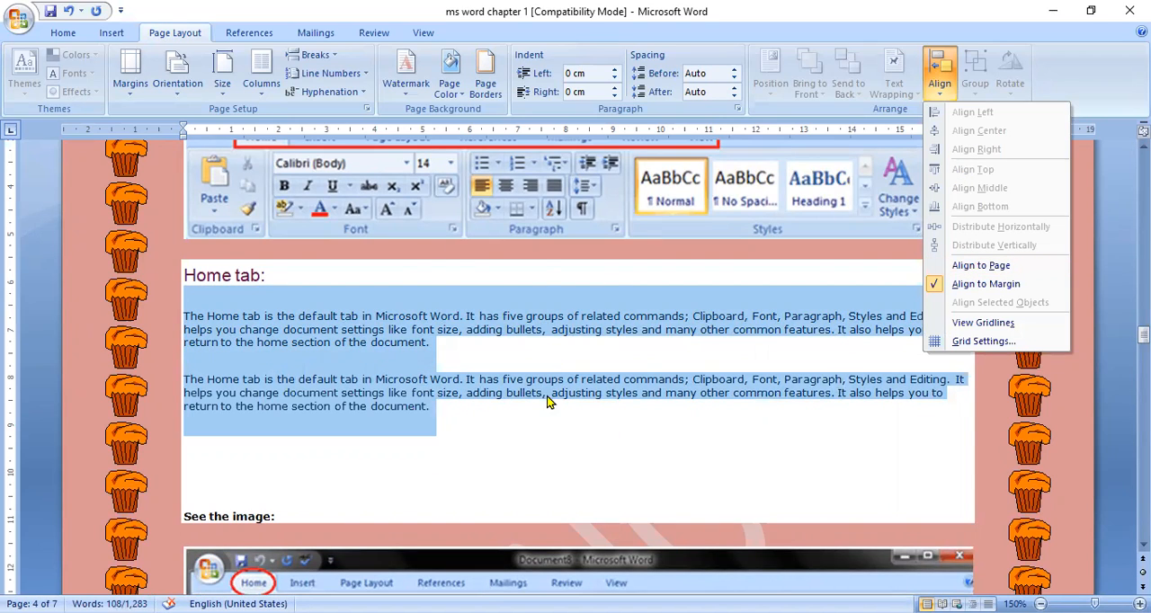
left_click(525, 318)
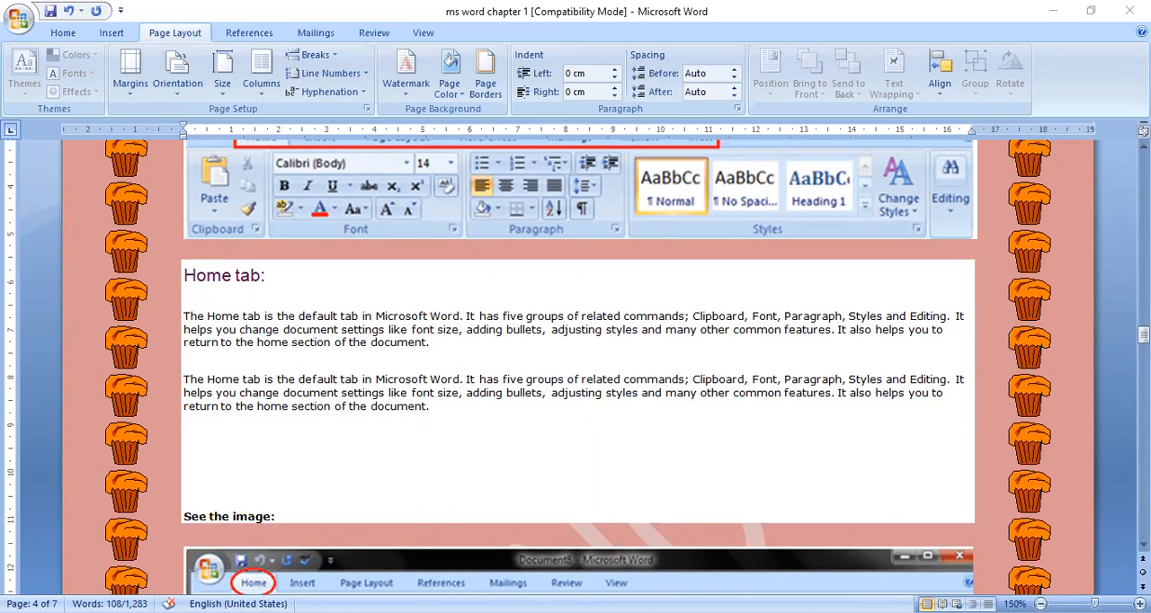
Step: Show the References commands and go to the References tab section of the notes to read its description and image
left_click(235, 37)
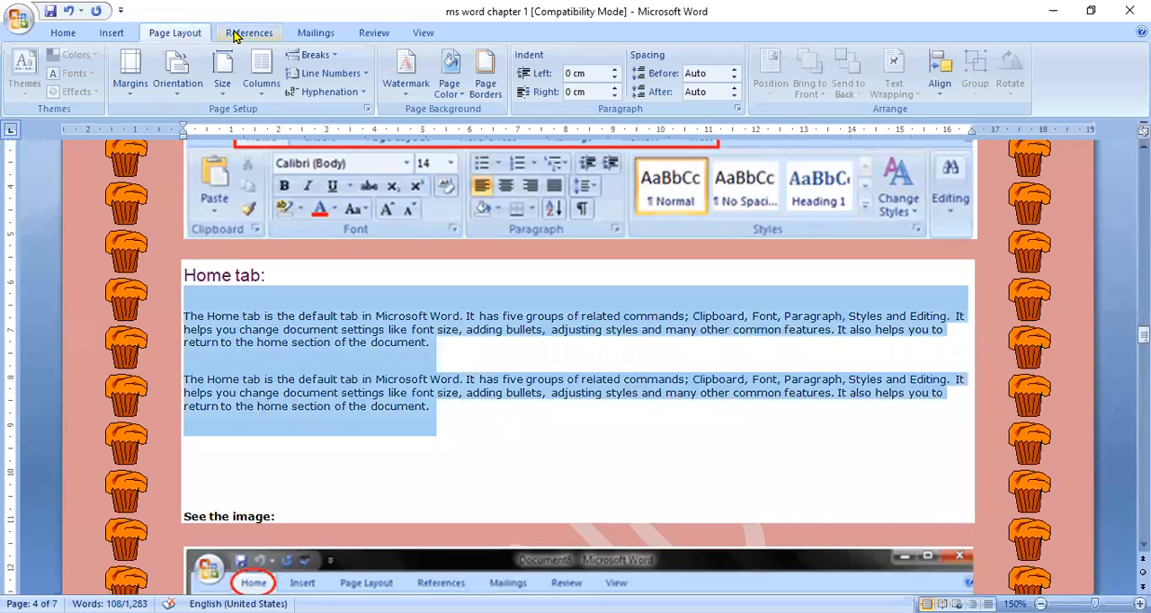
left_click(234, 35)
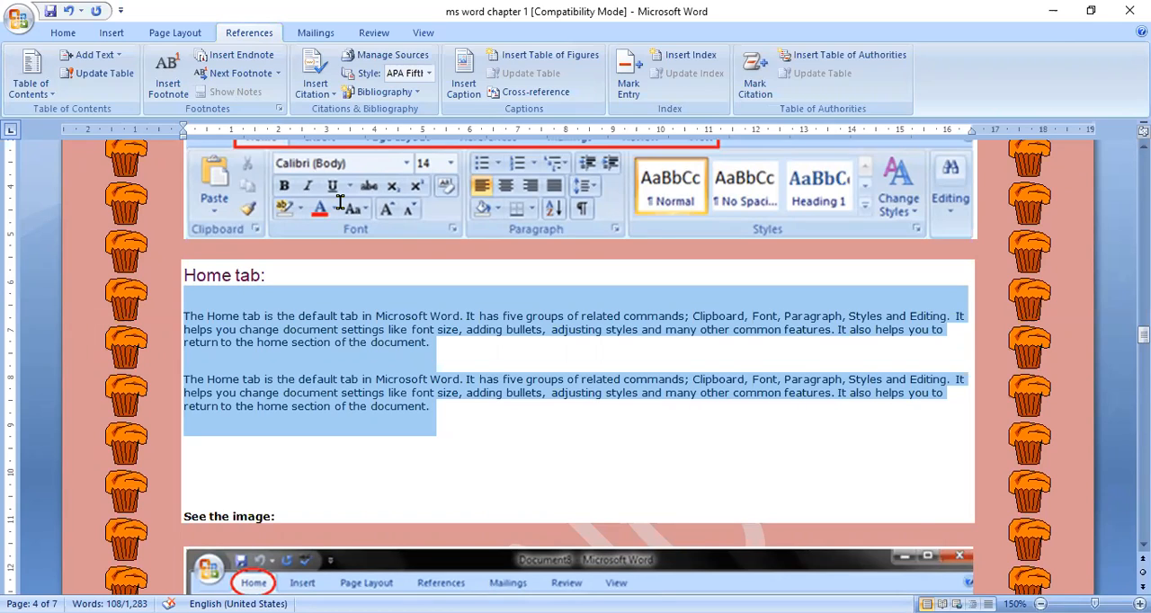
scroll(1143, 359, "down", 1)
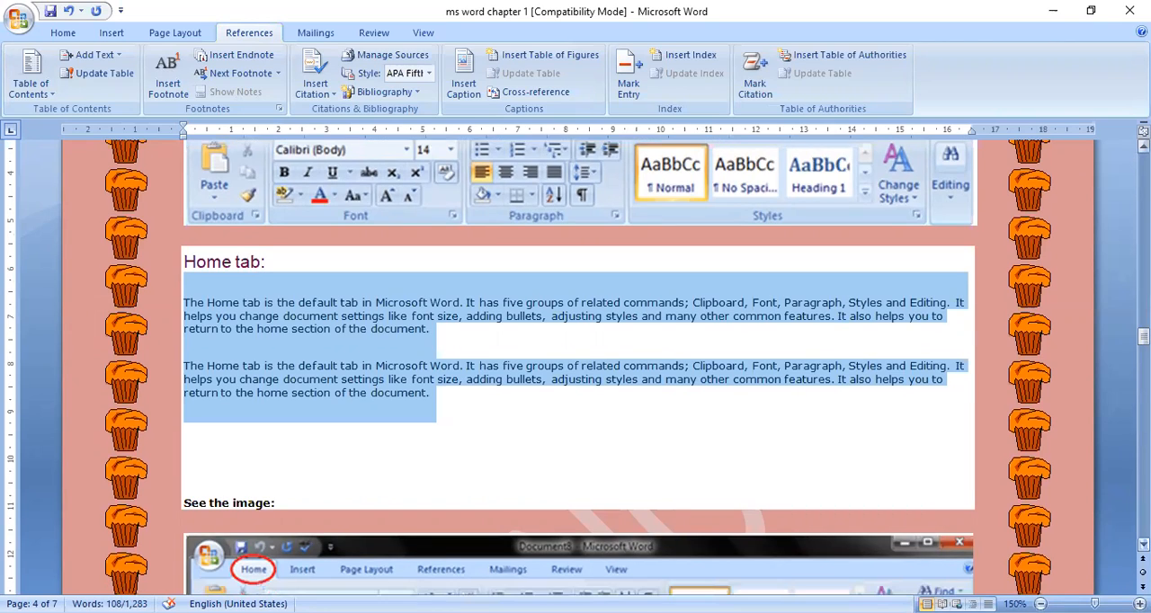
scroll(1144, 544, "down", 6)
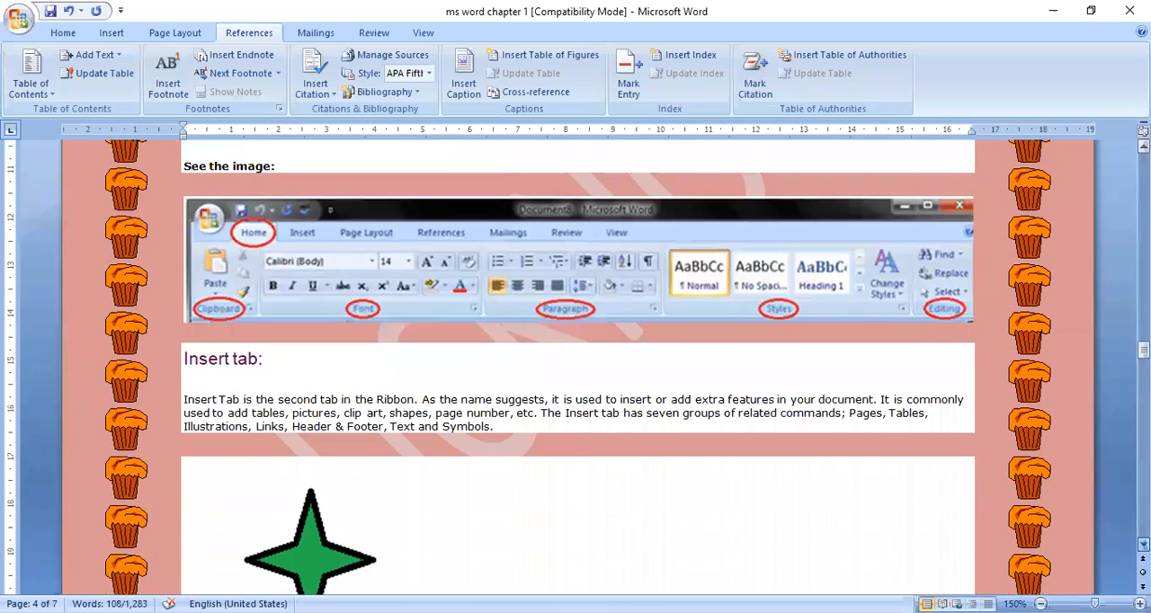
scroll(577, 359, "down", 7)
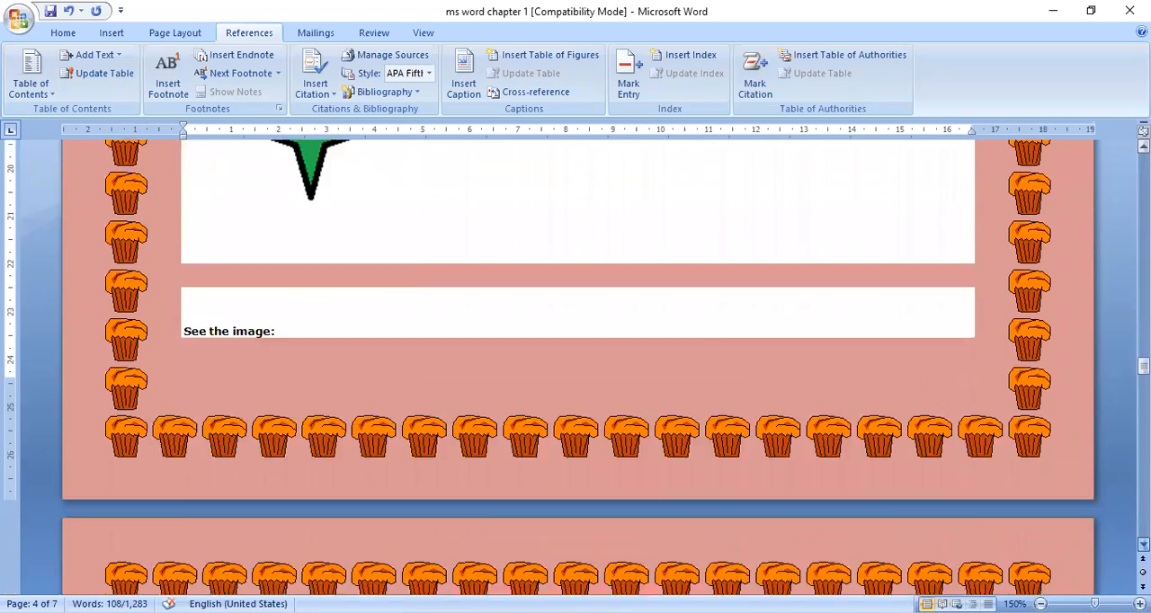
scroll(577, 368, "down", 7)
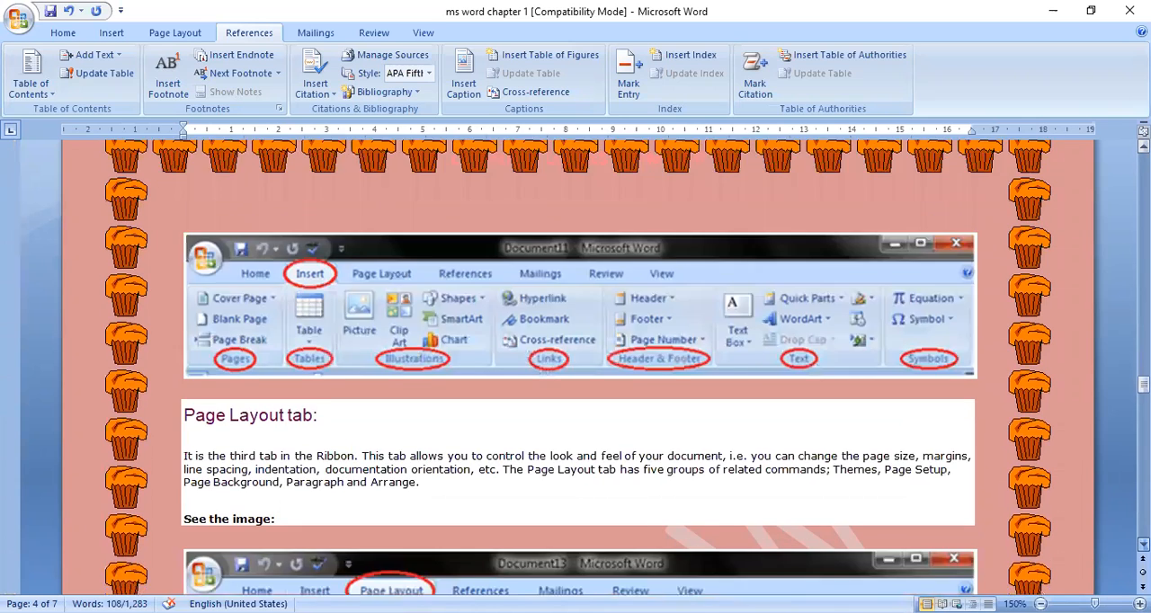
scroll(577, 368, "down", 7)
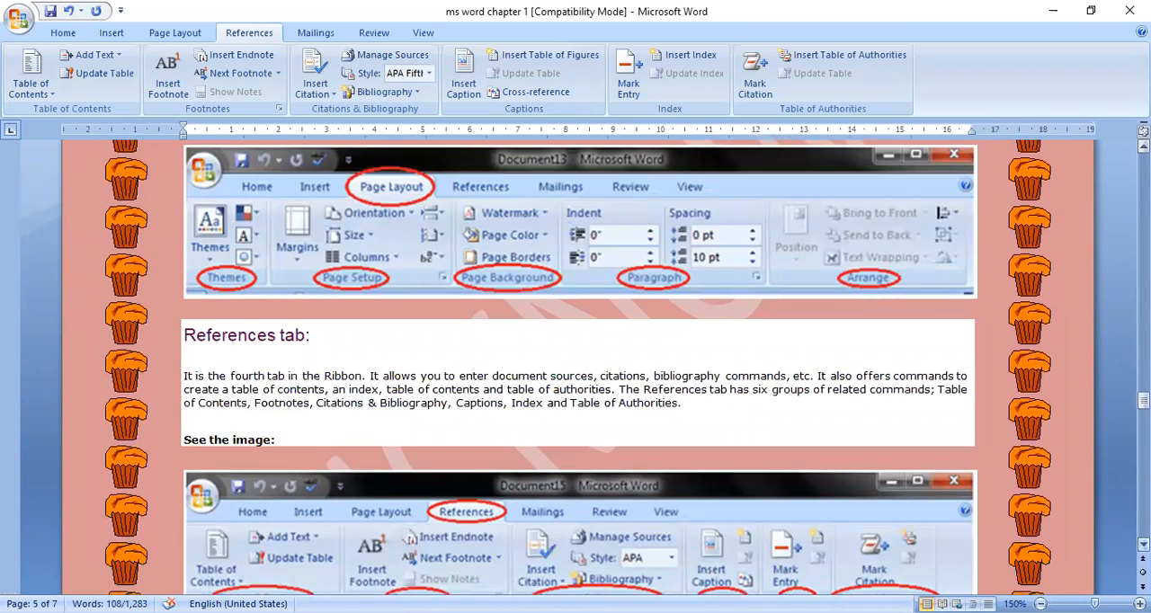
left_click(1143, 544)
left_click(1144, 544)
left_click(1143, 543)
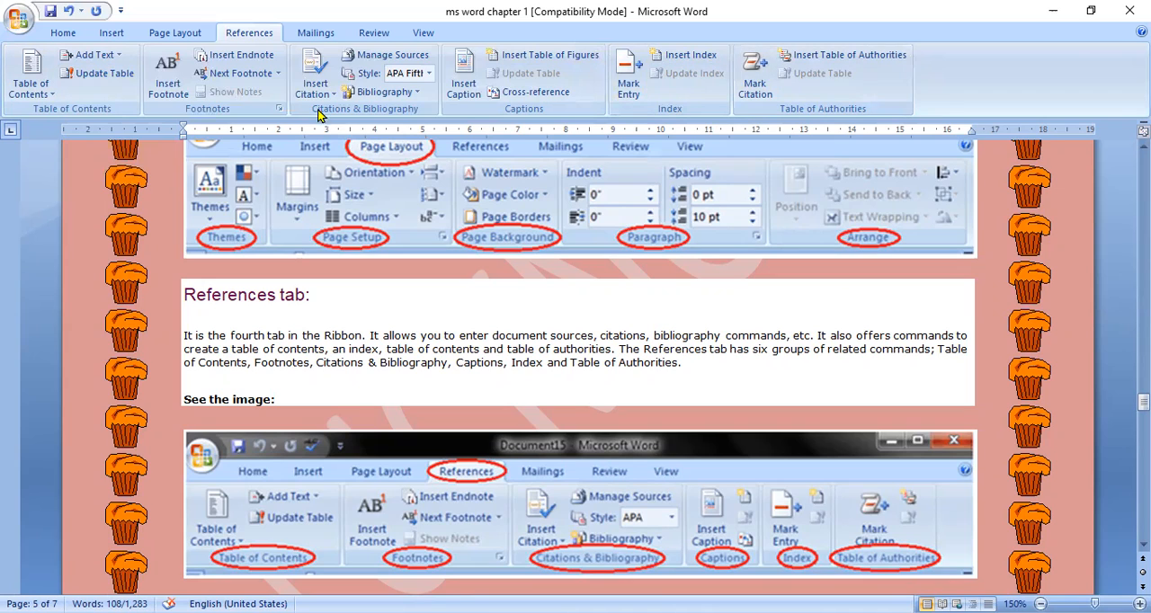
Step: Look over the Mailings commands and the Review commands
left_click(315, 33)
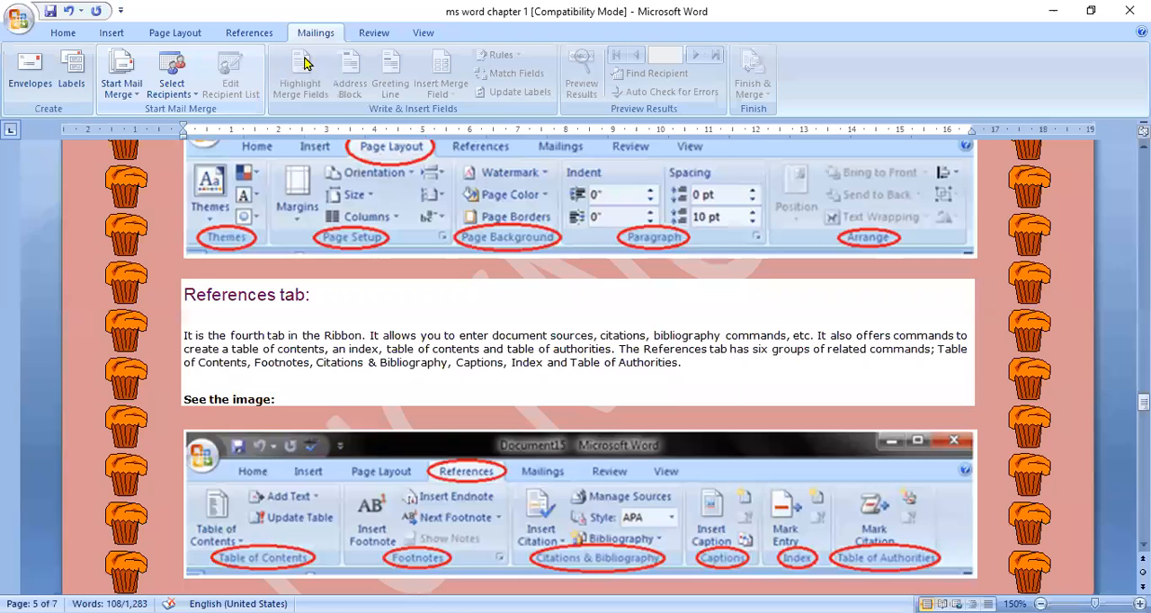
left_click(373, 33)
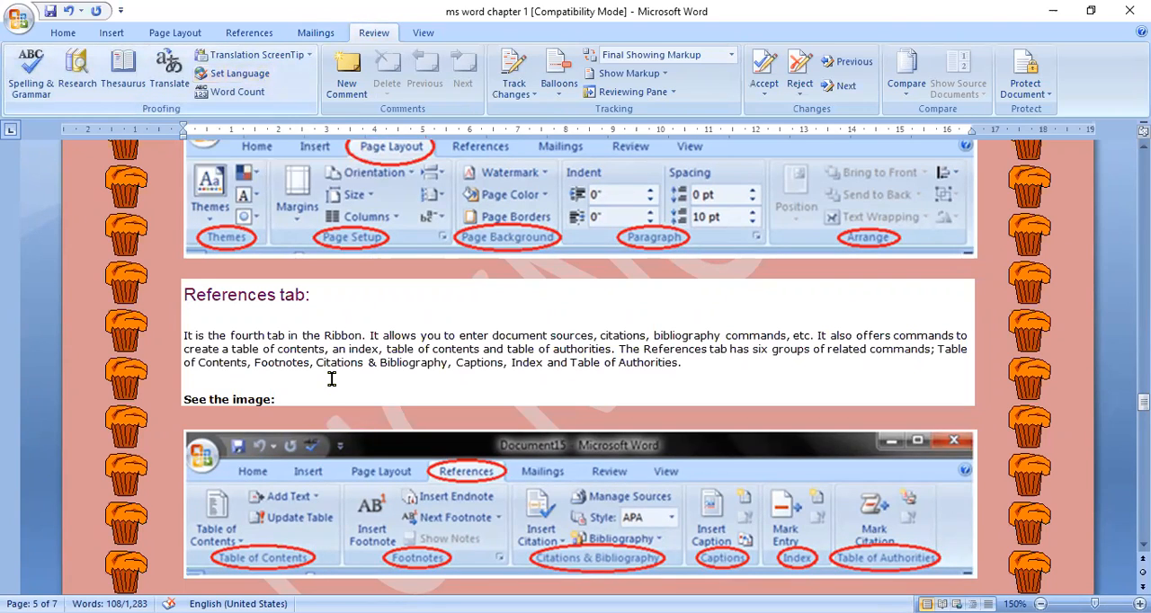
Step: Misspell "Ribbon" as "RibON" followed by a space in the first sentence under the References tab heading
left_click(359, 342)
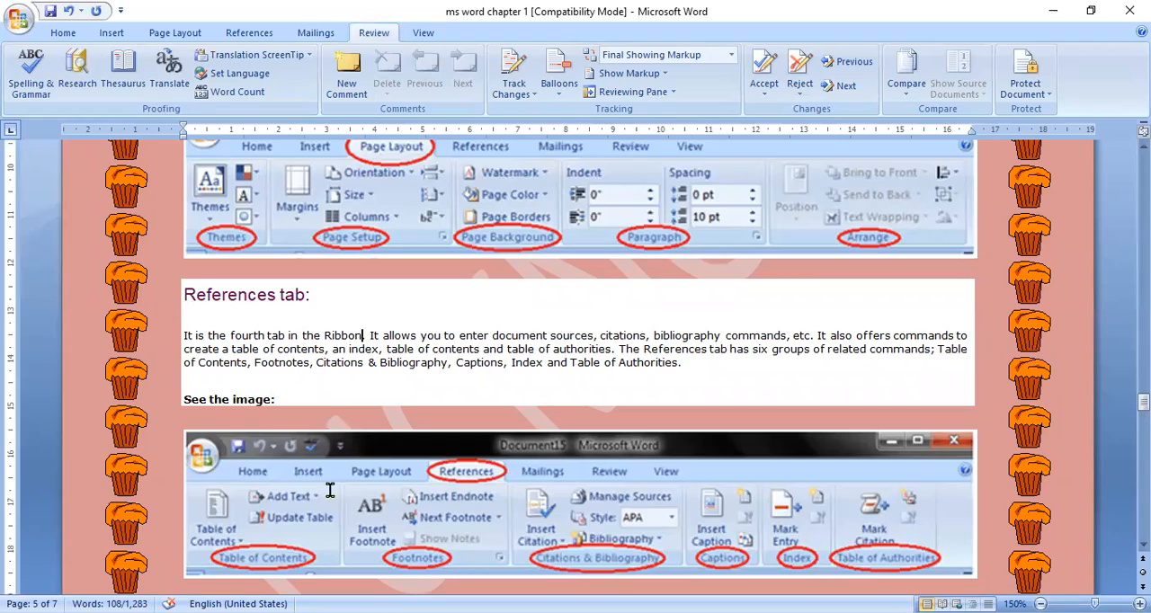
key("BackSpace")
key("BackSpace")
key("BackSpace")
key("BackSpace")
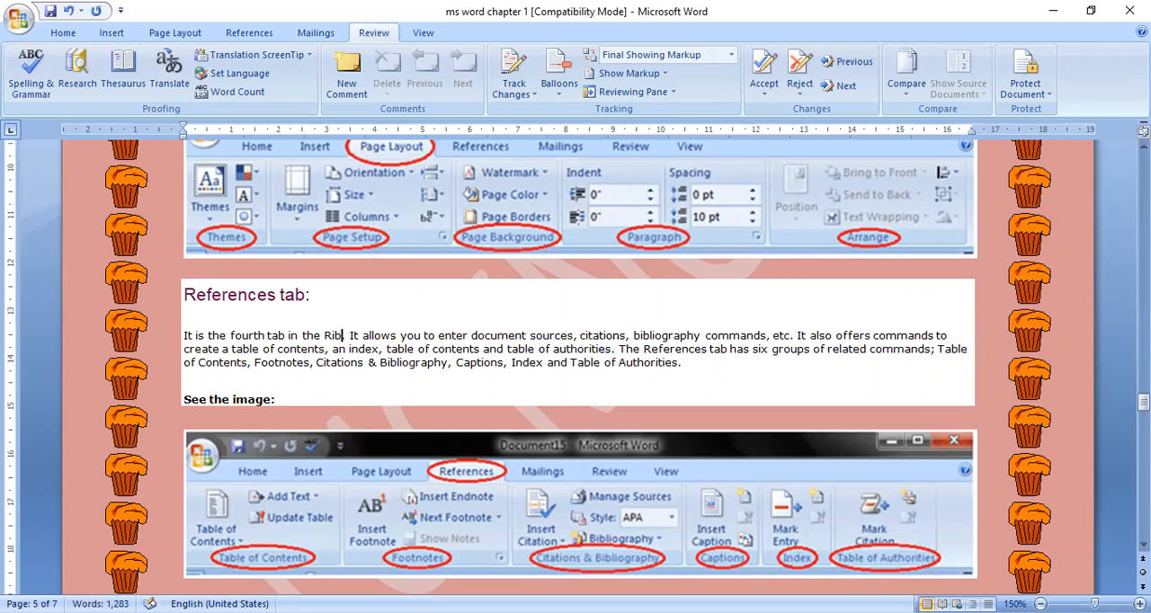
type("ON .")
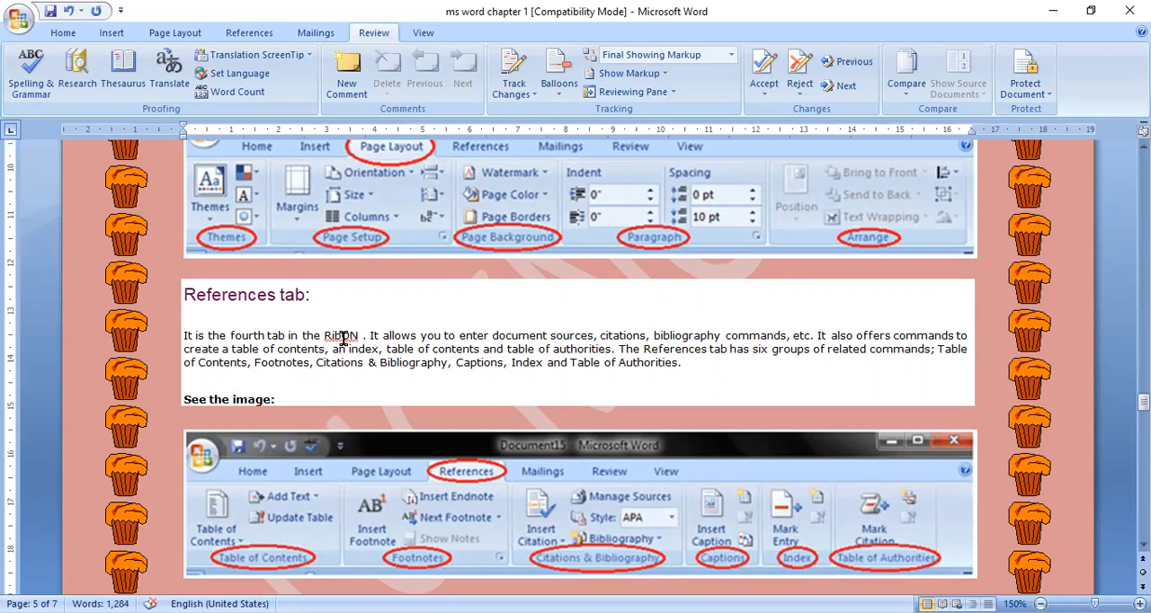
Step: Correct the misspelled word "RibON" with the suggested spelling "Ribbon"
right_click(363, 338)
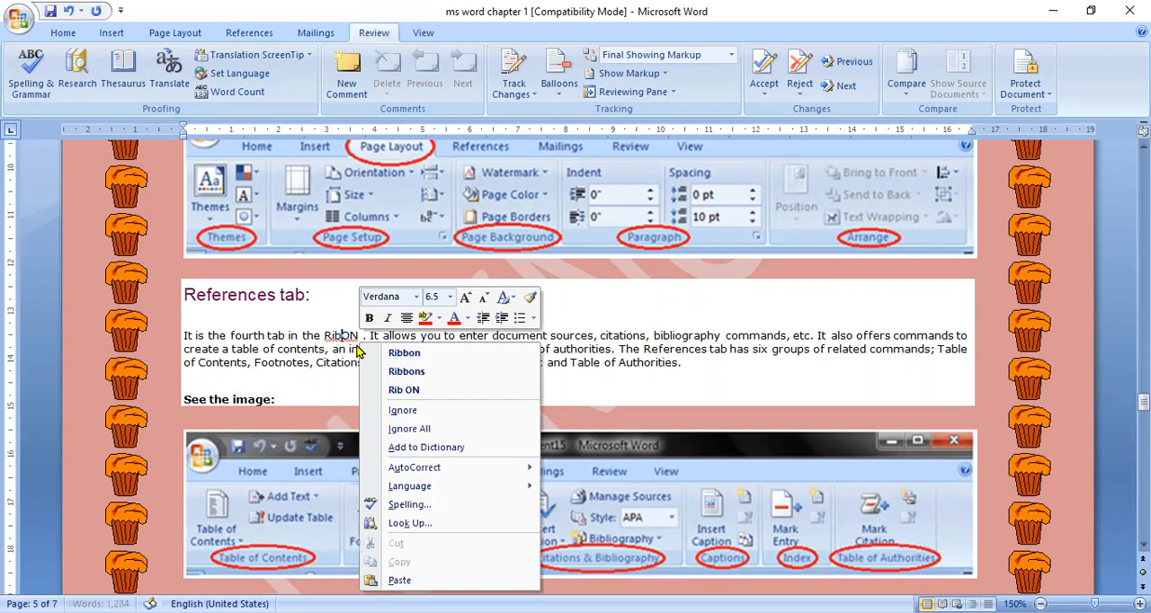
left_click(415, 358)
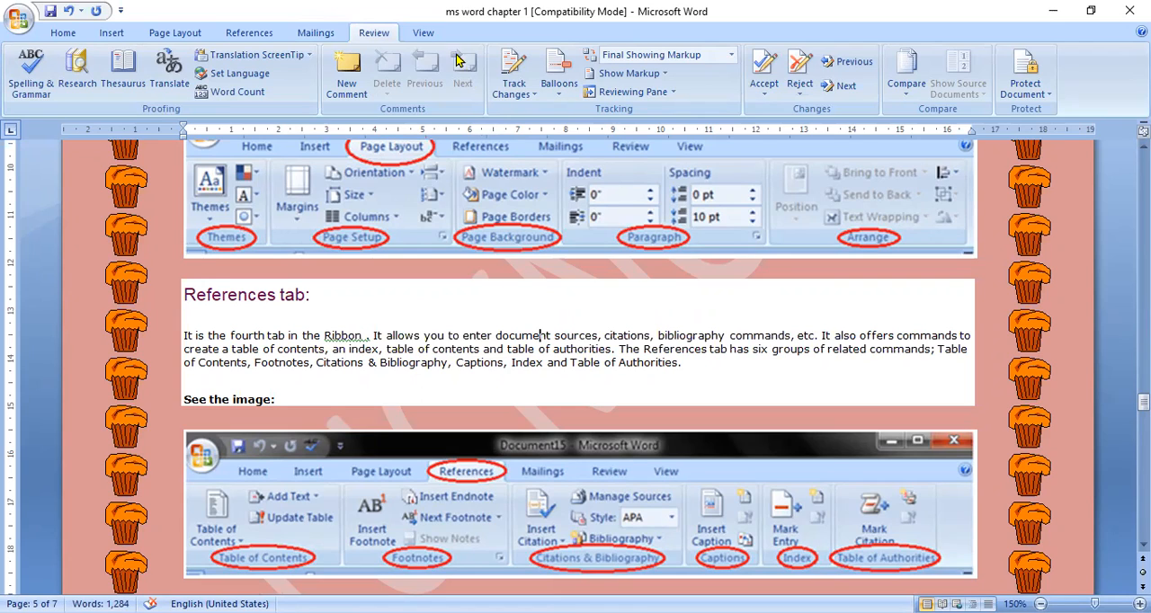
Step: Show the document at 100% zoom and enlarge it to 200%
left_click(423, 33)
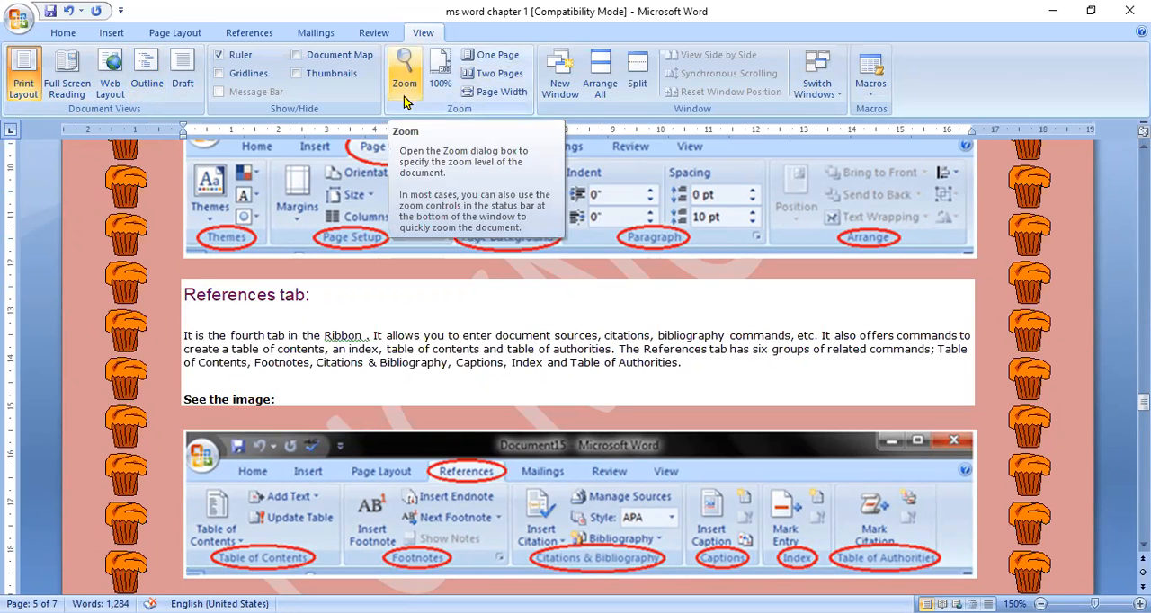
left_click(440, 77)
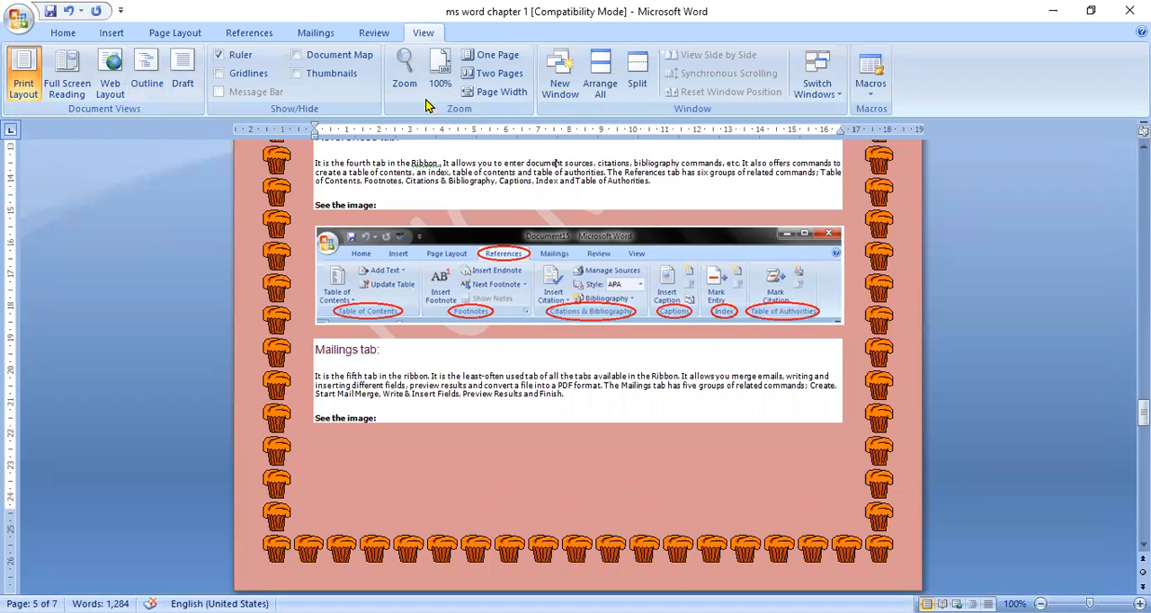
left_click(406, 77)
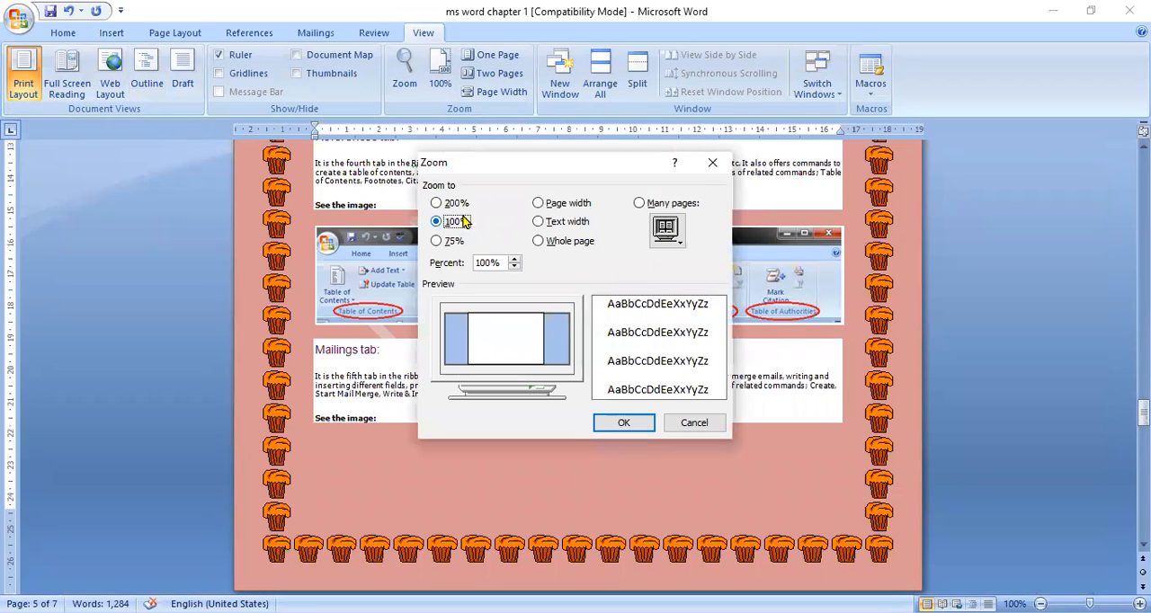
left_click(454, 204)
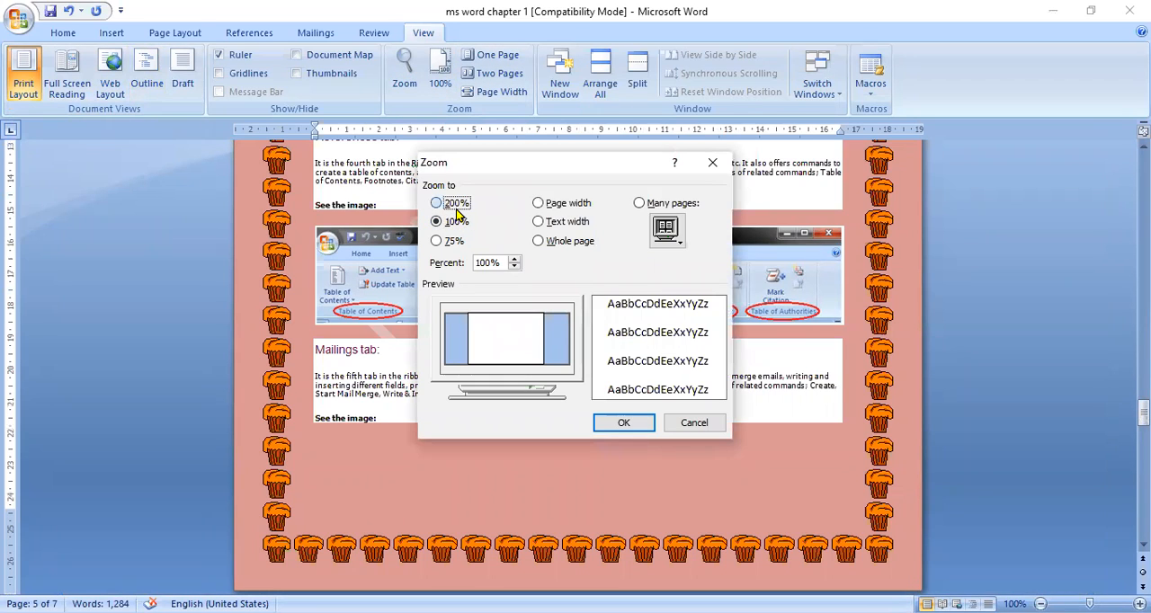
left_click(625, 423)
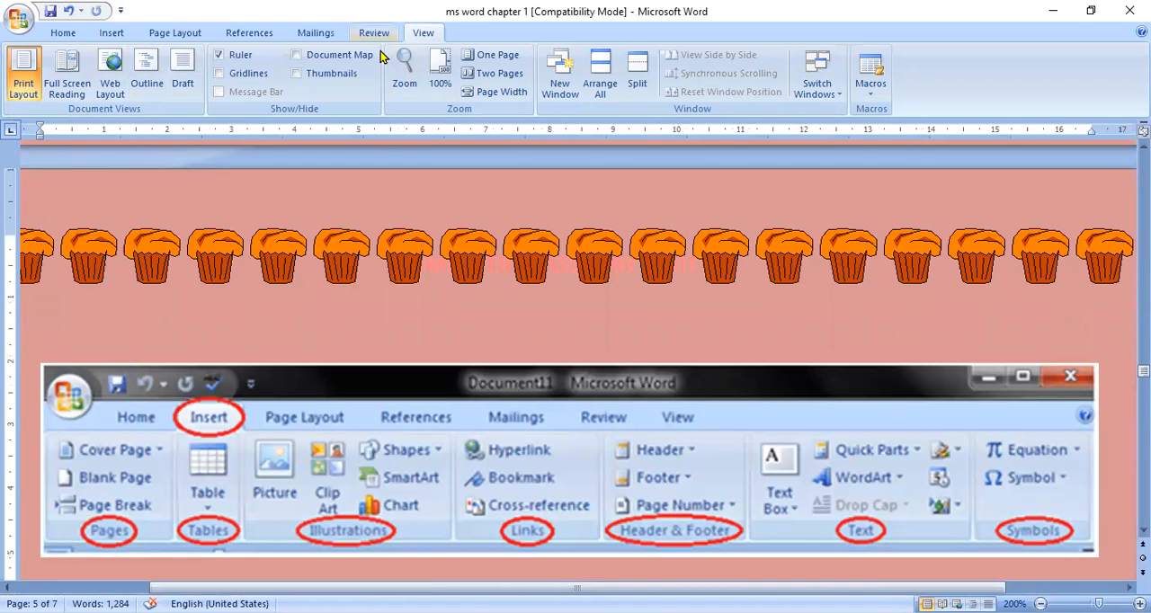
Step: Preview the document in two-page and one-page zoom, ending with the zoom fitted to the page width
left_click(516, 79)
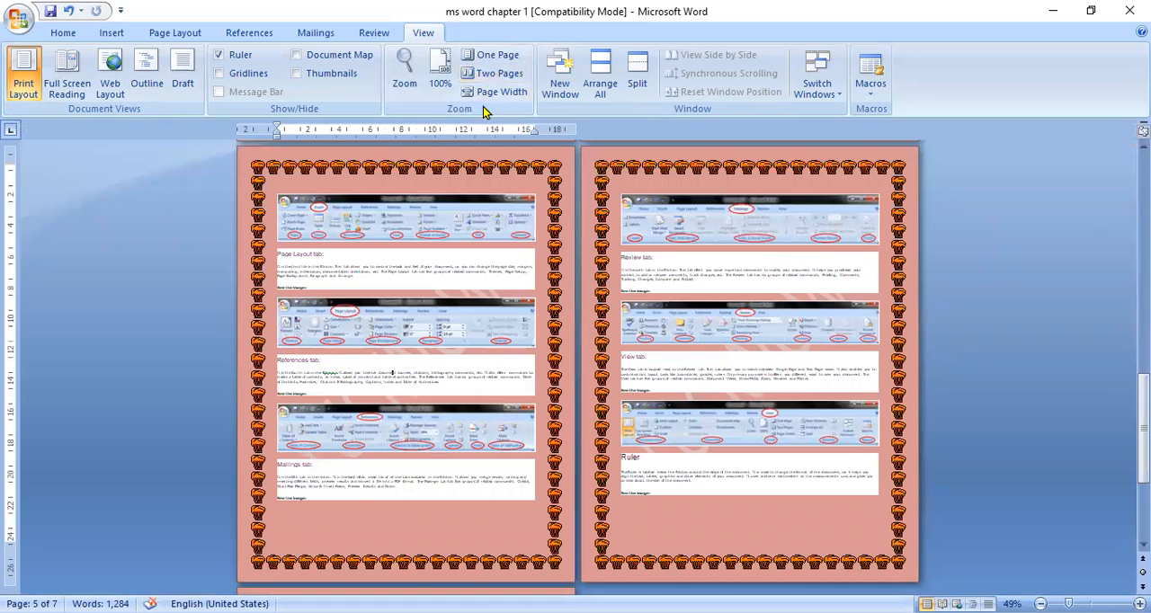
left_click(505, 59)
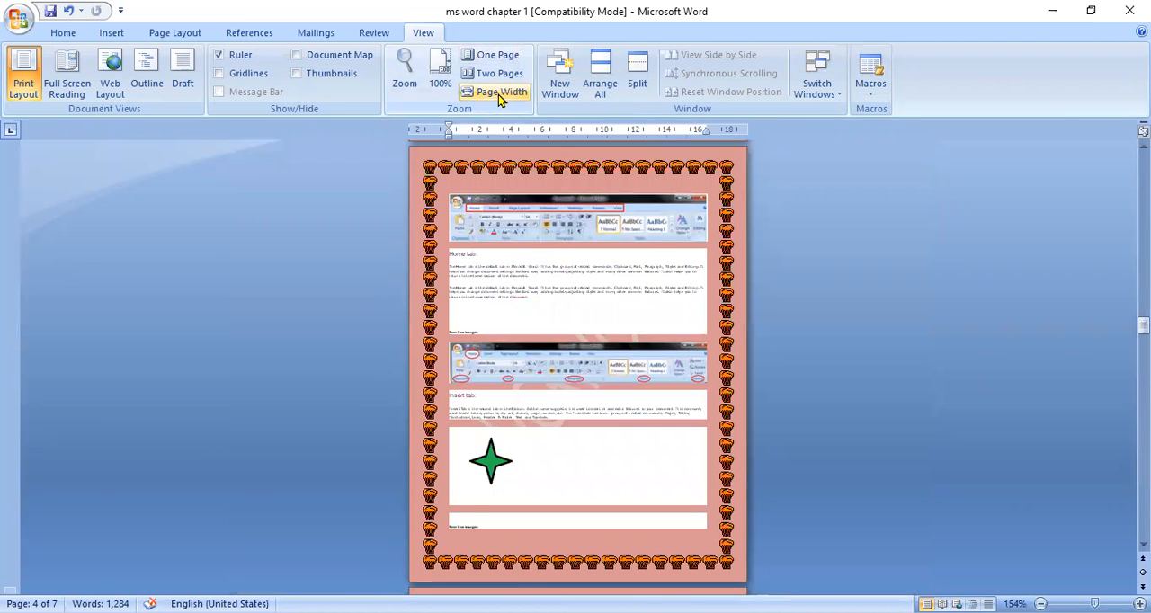
left_click(498, 94)
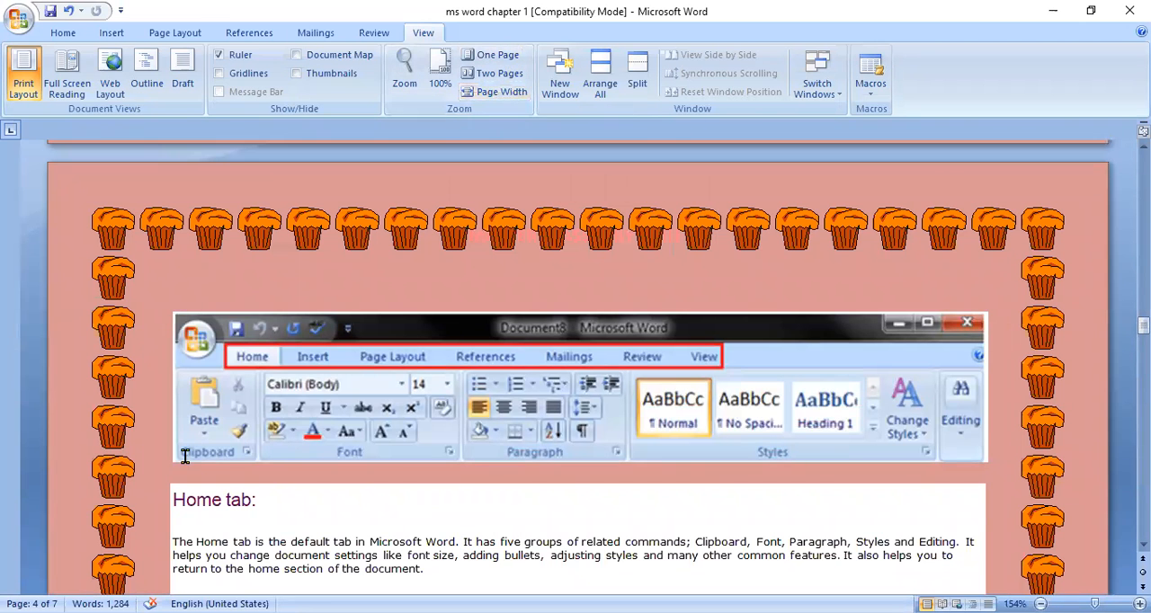